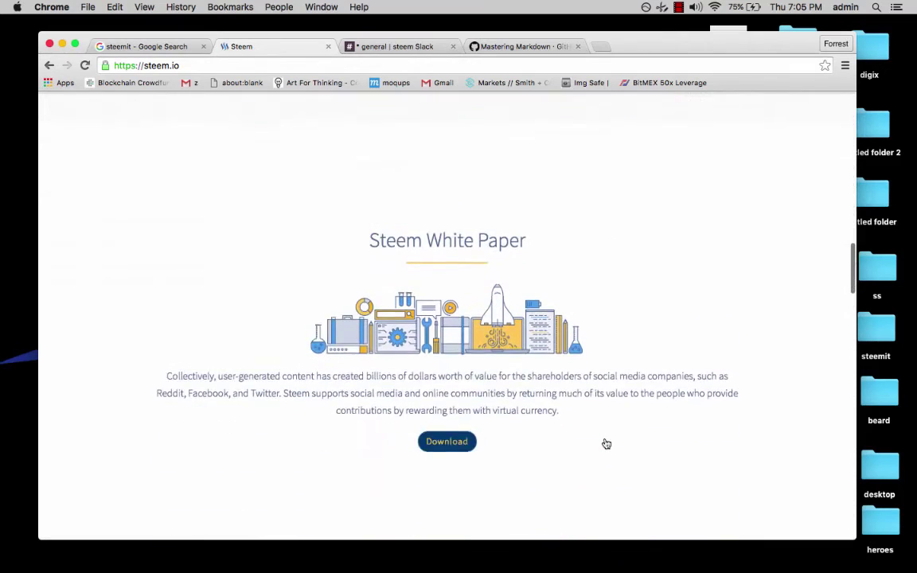
# Scroll through steem.io, then go to steemit.com using the address bar's autocomplete suggestion.
pyautogui.scroll(-10, 606, 444)
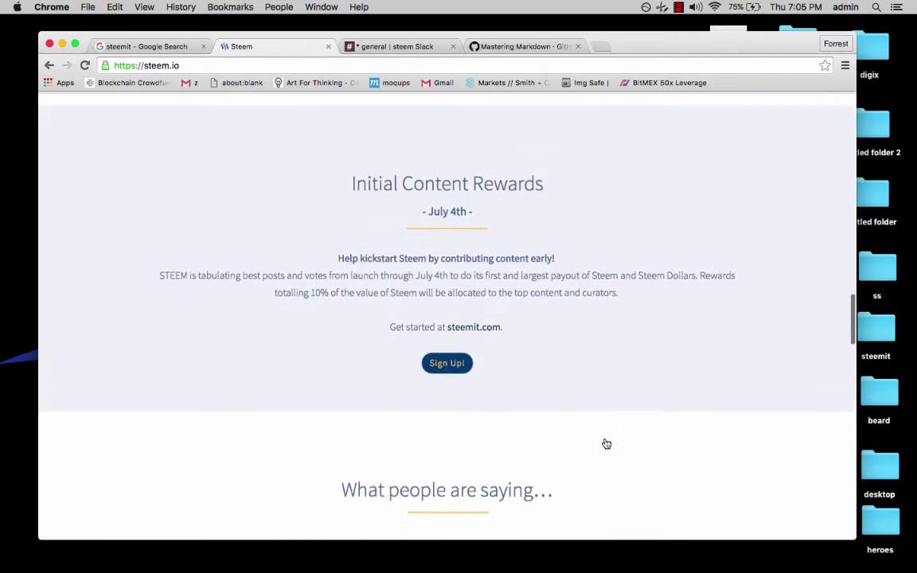
pyautogui.scroll(-10, 605, 439)
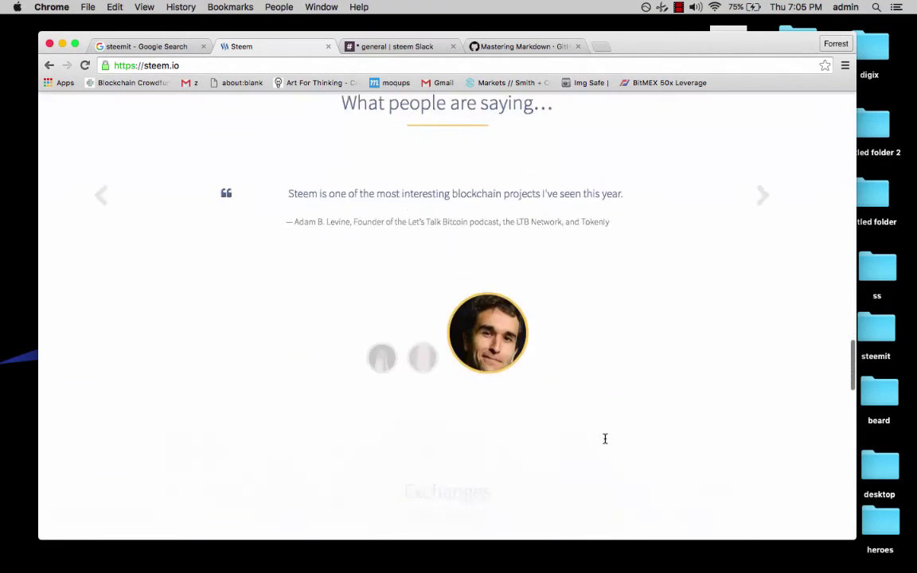
pyautogui.scroll(-10, 607, 438)
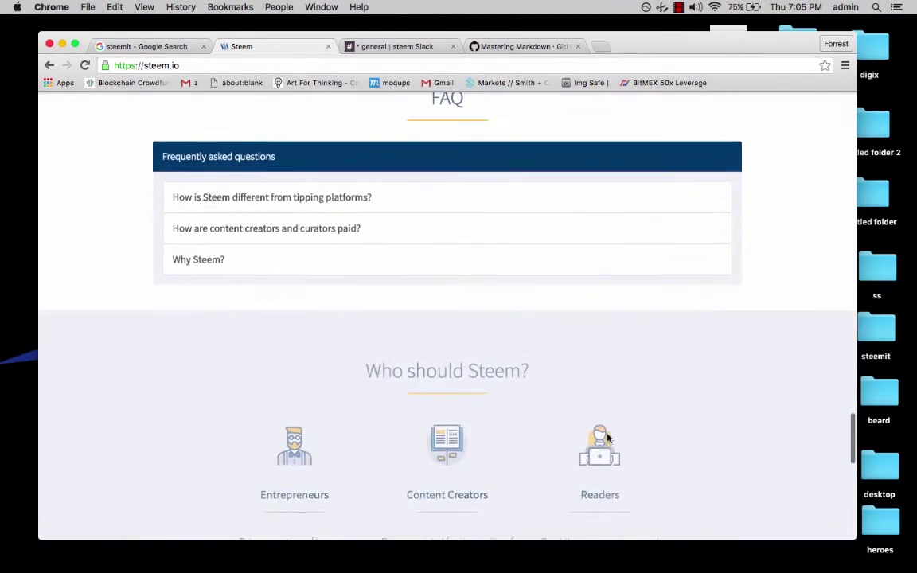
pyautogui.scroll(-3, 607, 434)
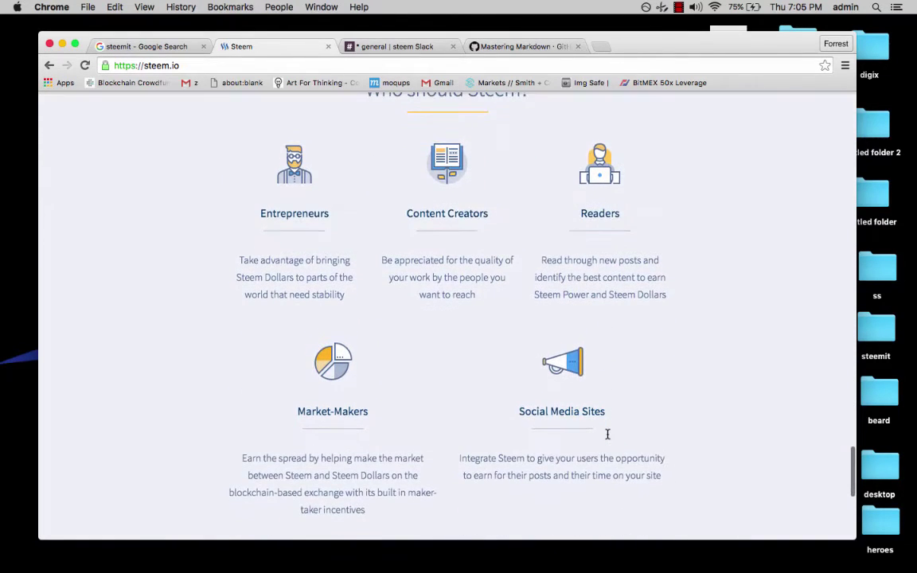
pyautogui.scroll(-2, 607, 434)
pyautogui.scroll(-3, 608, 434)
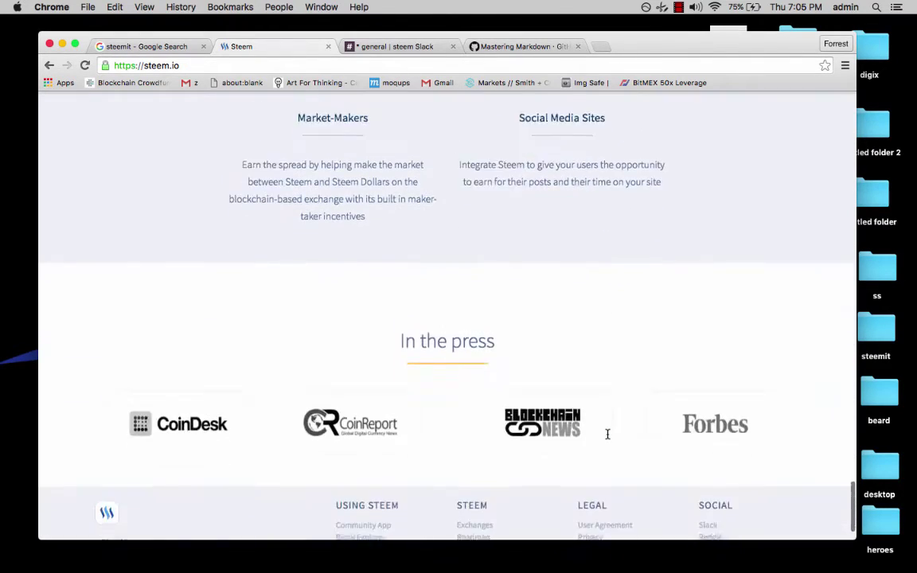
pyautogui.scroll(20, 608, 434)
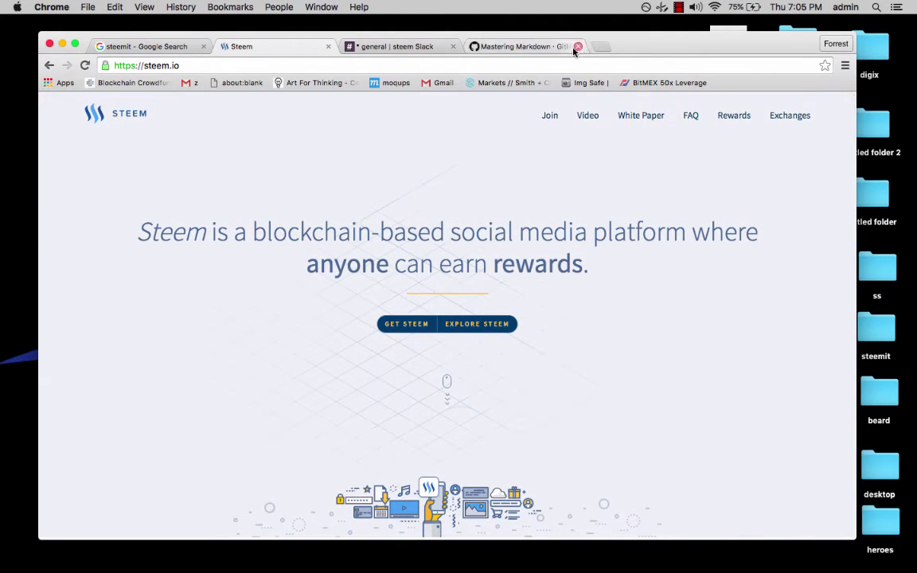
pyautogui.click(370, 67)
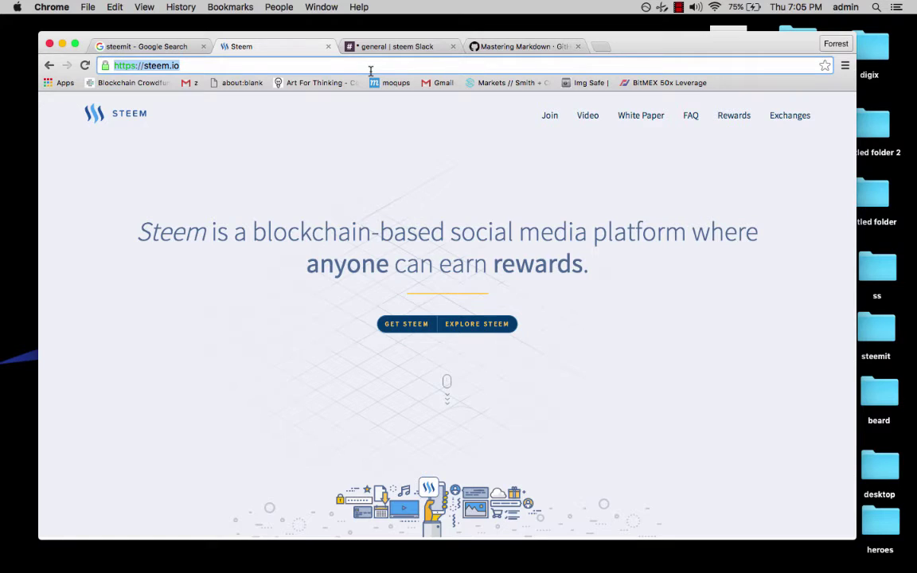
pyautogui.write('steemit.com')
pyautogui.press('Return')
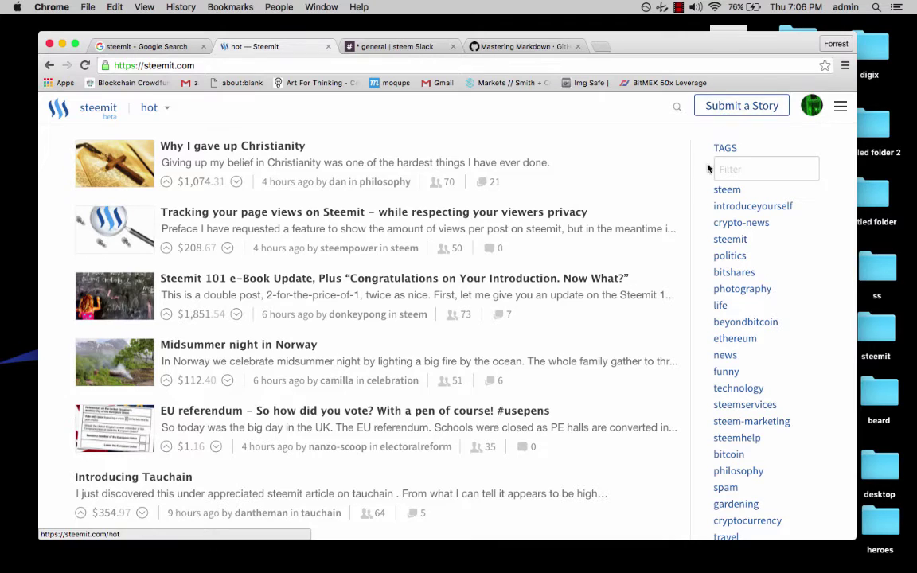
# Browse the side menu and the 'Why I gave up Christianity' post, then open the account's Wallet.
pyautogui.click(839, 112)
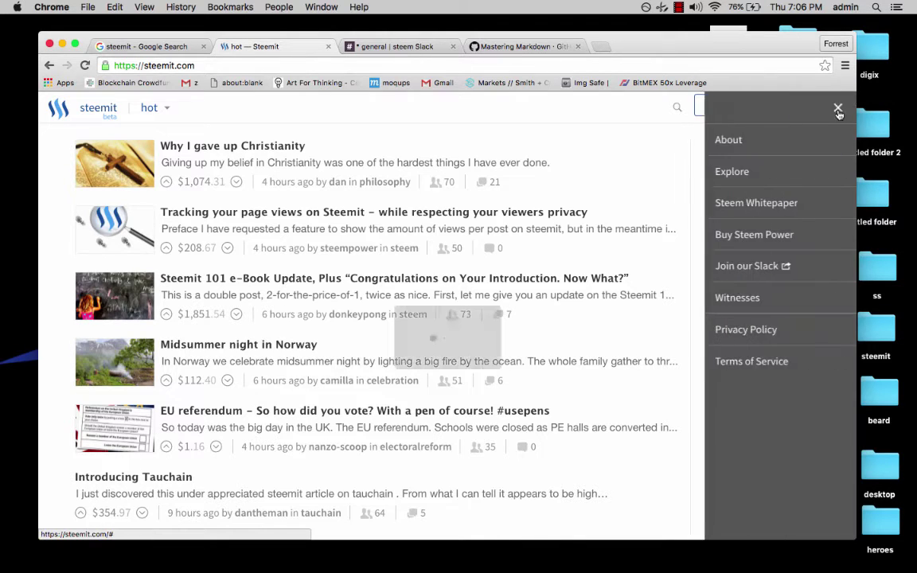
pyautogui.click(656, 164)
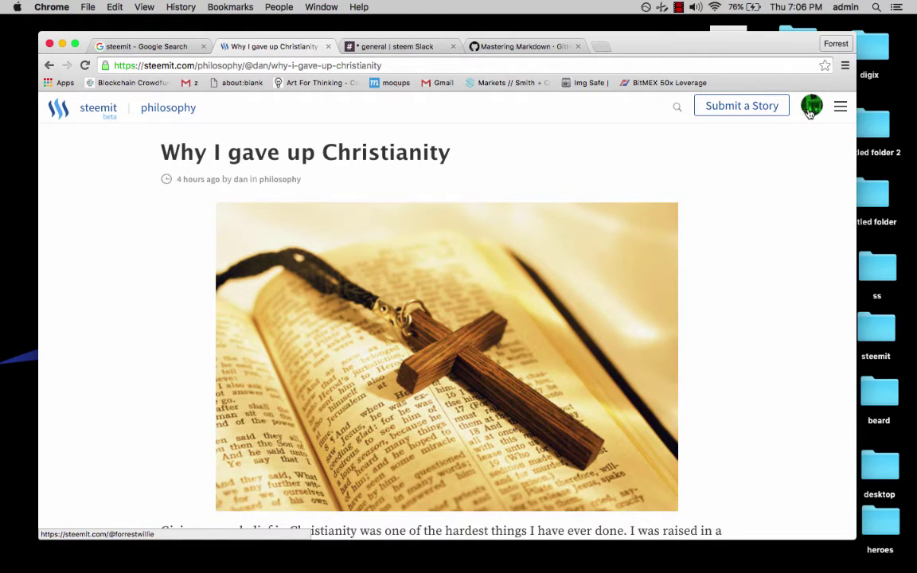
pyautogui.click(810, 114)
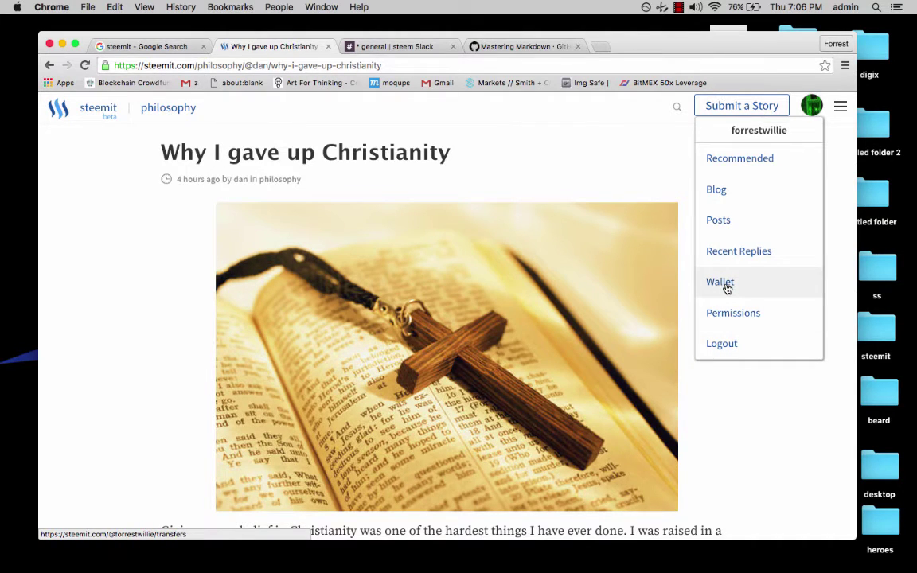
pyautogui.click(721, 284)
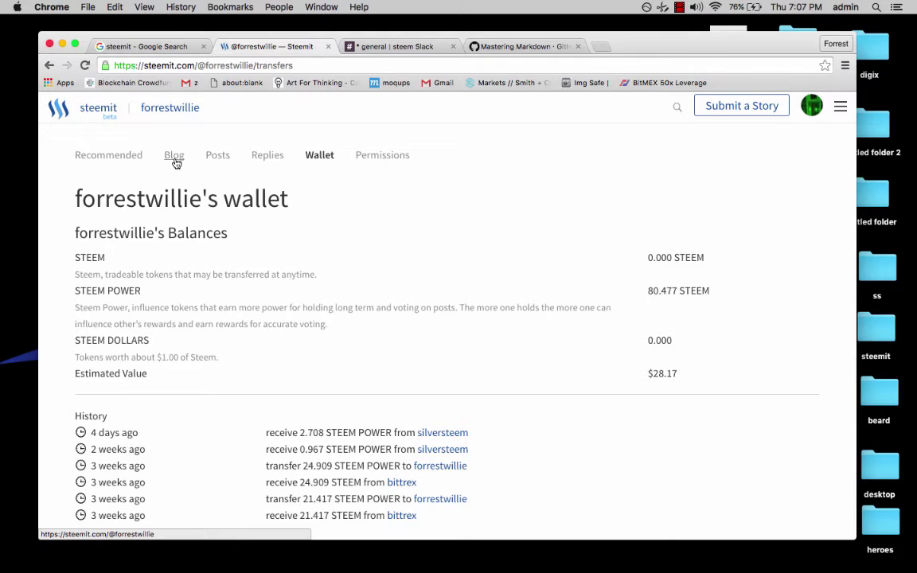
# View the account's Blog tab, then log out through the account menu.
pyautogui.click(175, 161)
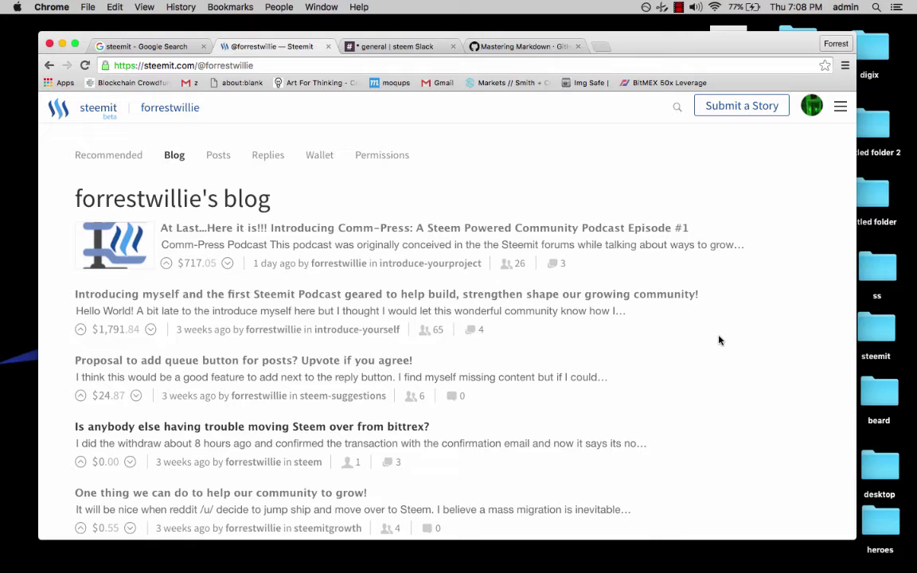
pyautogui.click(813, 113)
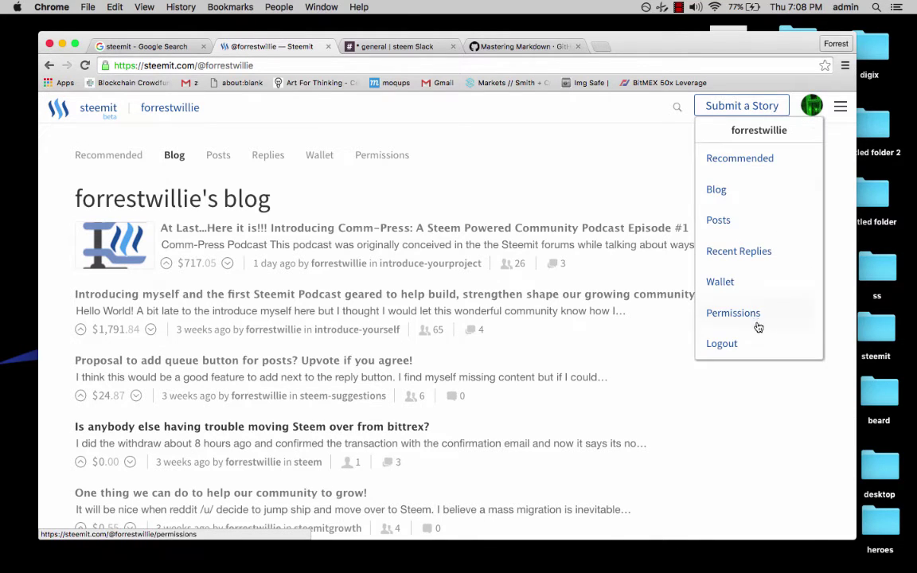
pyautogui.click(723, 344)
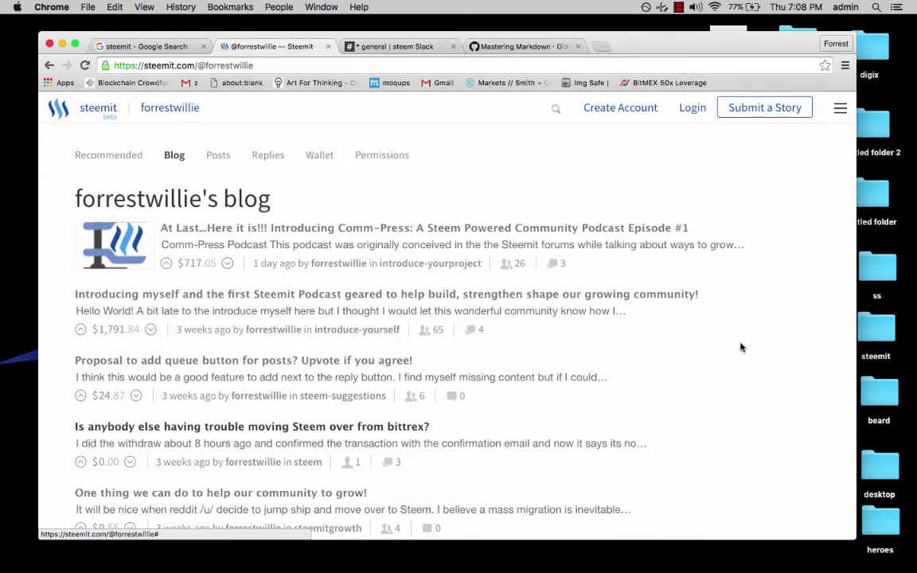
pyautogui.click(603, 110)
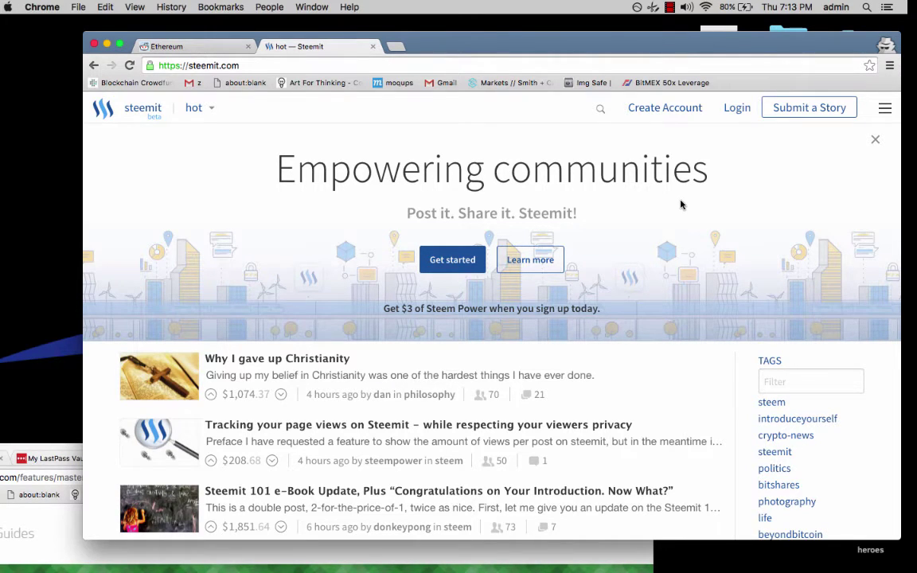
# Begin creating a Steem account verified with Reddit, allowing Steemit access to the Reddit account.
pyautogui.click(654, 111)
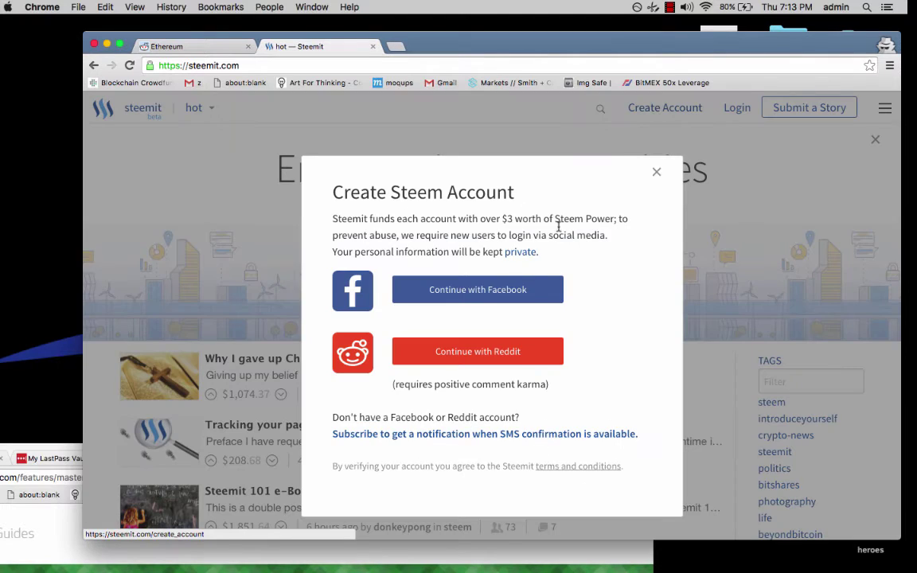
pyautogui.click(467, 360)
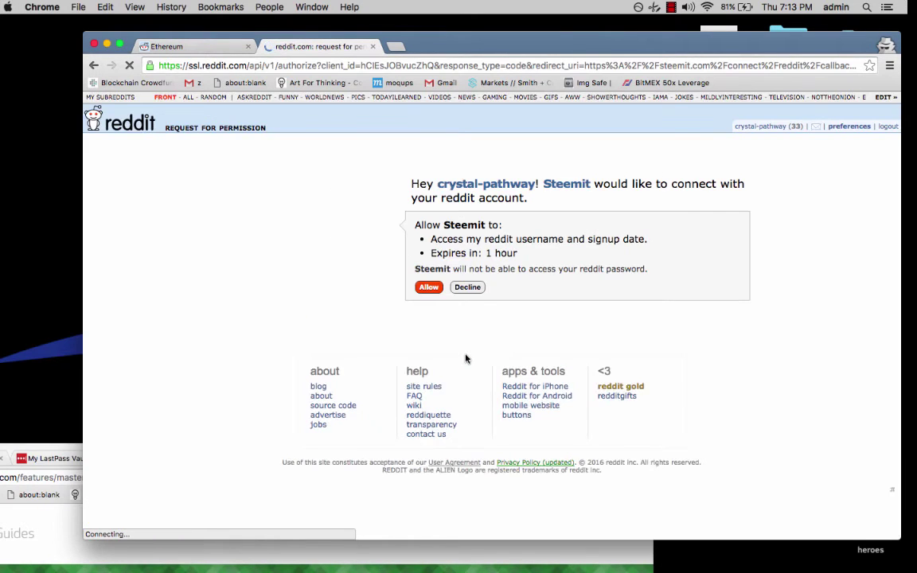
pyautogui.click(430, 287)
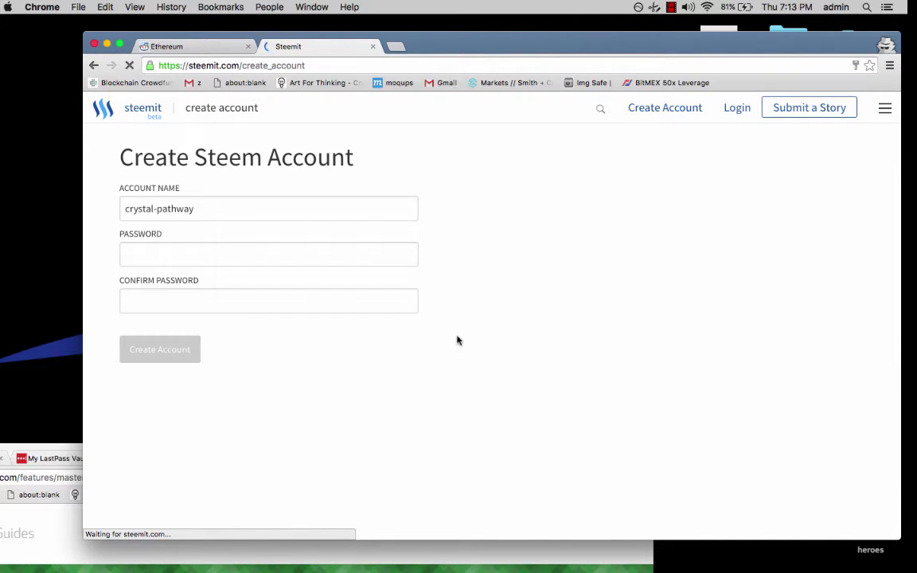
# Enter a password and its confirmation in the Create Steem Account form.
pyautogui.click(155, 252)
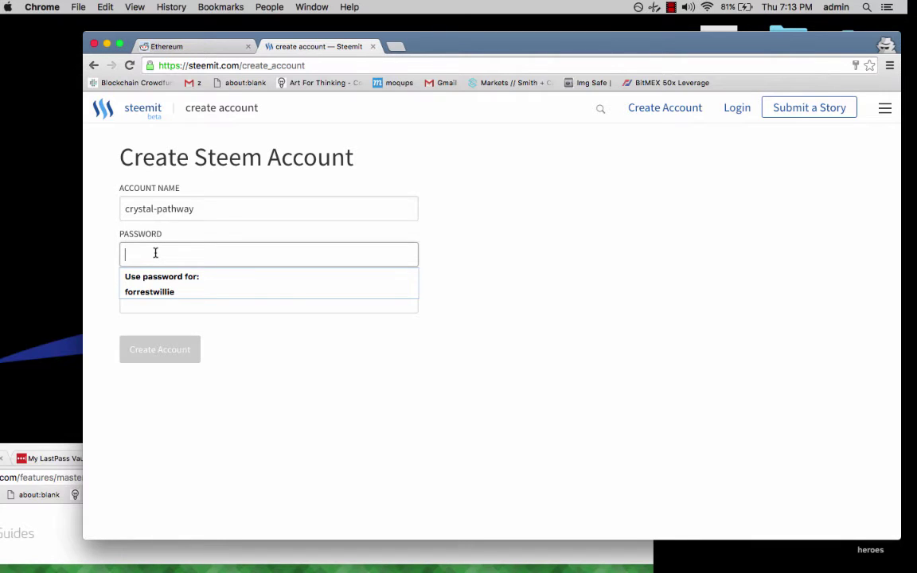
pyautogui.write('•••••••')
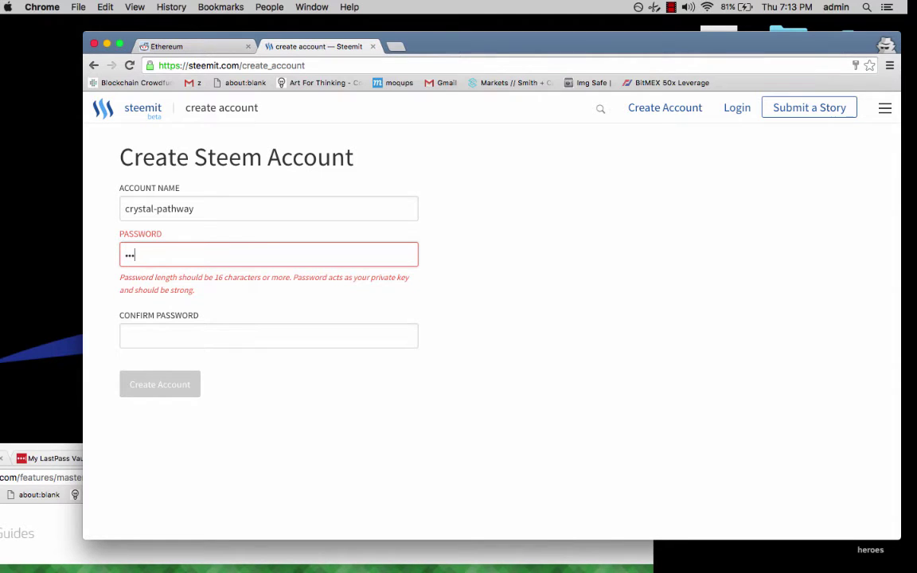
pyautogui.write('•••••••••')
pyautogui.click(154, 340)
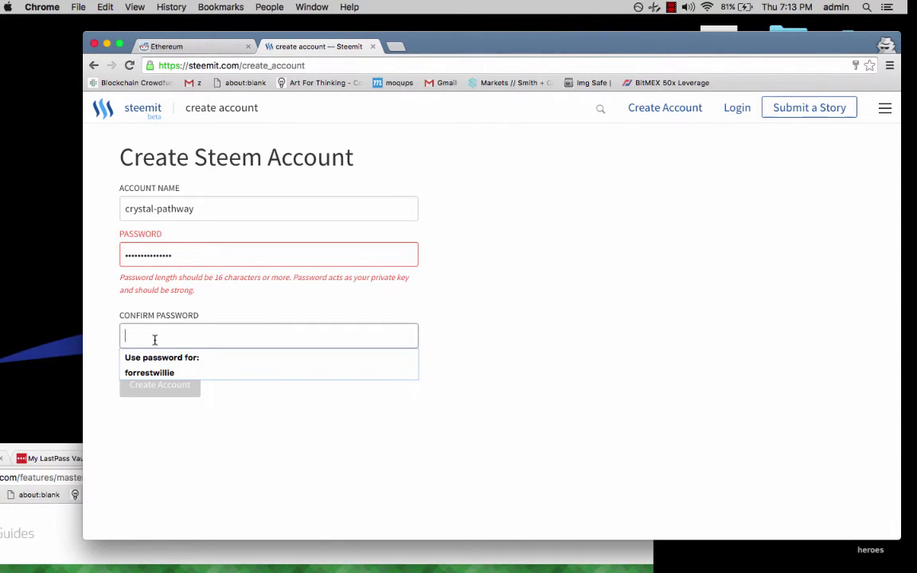
pyautogui.write('•••••••••')
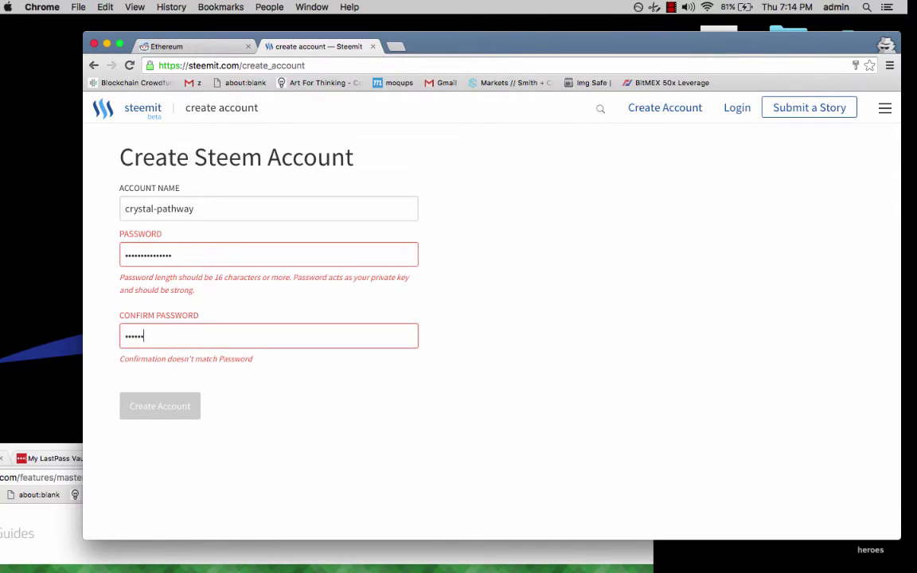
pyautogui.write('••••••••••')
pyautogui.press('BackSpace')
pyautogui.press('BackSpace')
pyautogui.press('BackSpace')
pyautogui.moveTo(159, 335); pyautogui.dragTo(68, 330)
pyautogui.click(125, 334)
pyautogui.write('••••••••••')
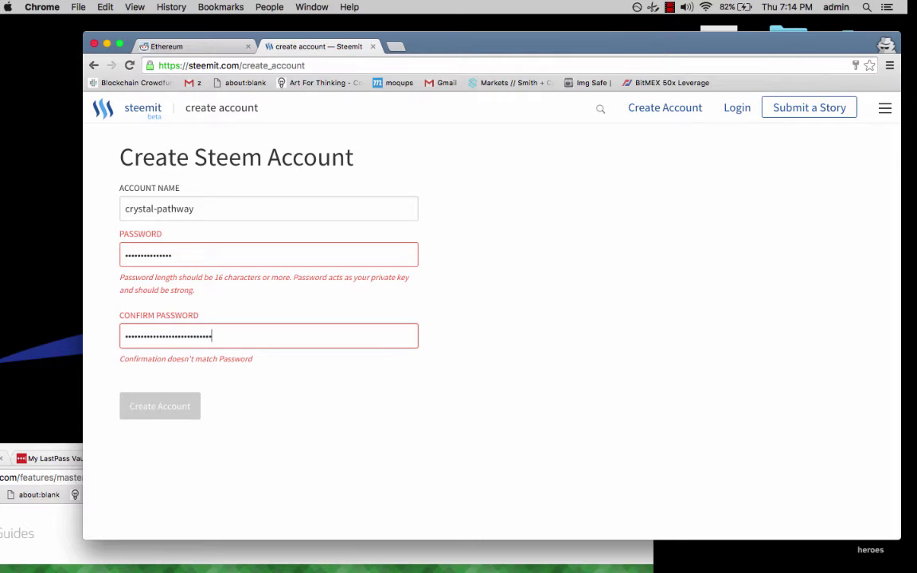
# Retype and extend both password fields so they match, then try submitting.
pyautogui.click(223, 253)
pyautogui.press('super+a')
pyautogui.press('BackSpace')
pyautogui.write('•••••')
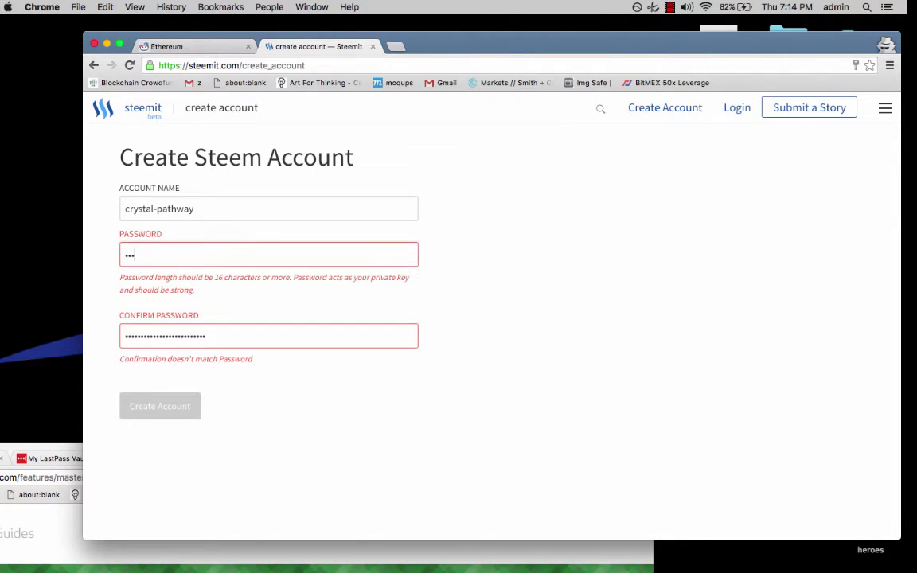
pyautogui.write('••••')
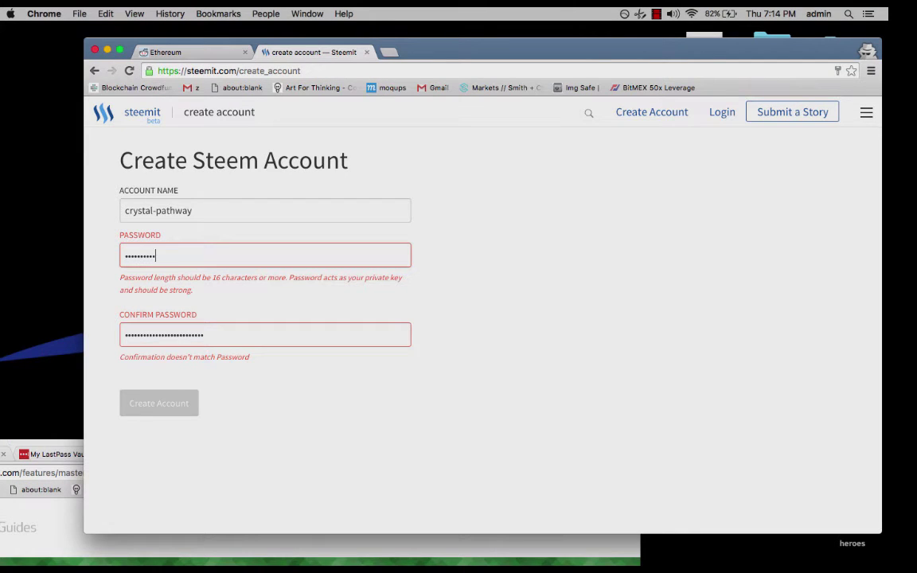
pyautogui.click(227, 333)
pyautogui.press('super+a')
pyautogui.write('•')
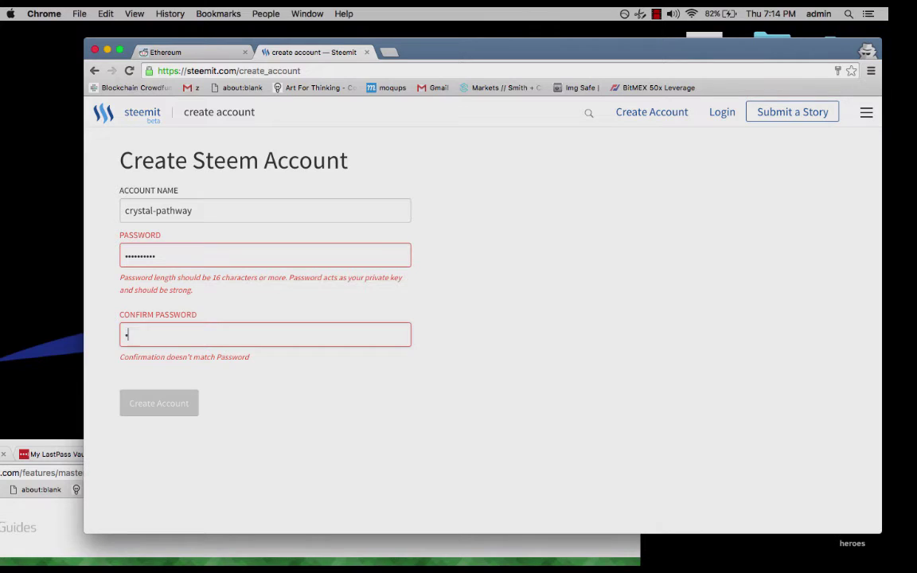
pyautogui.write('•••••••••')
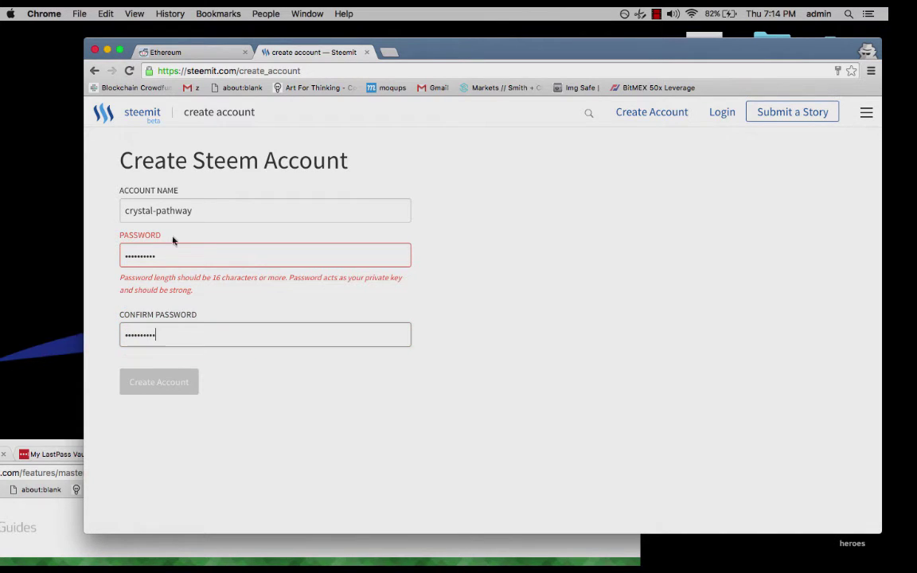
pyautogui.click(182, 252)
pyautogui.write('••')
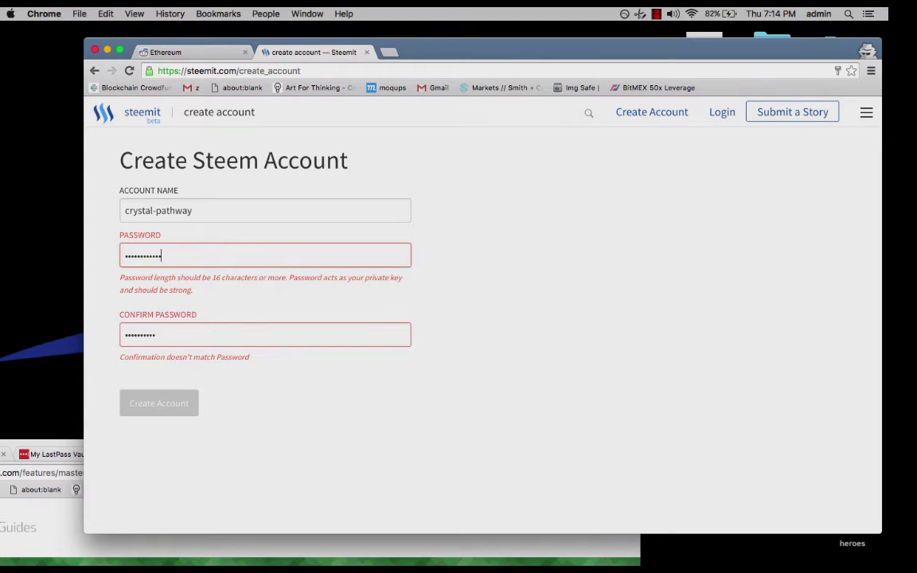
pyautogui.write('••')
pyautogui.click(183, 333)
pyautogui.write('•••••')
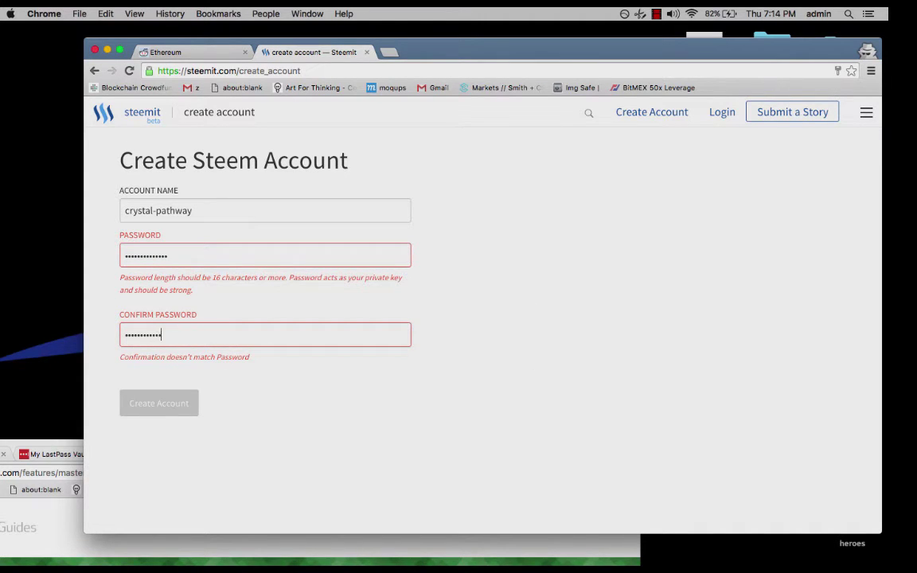
pyautogui.click(161, 383)
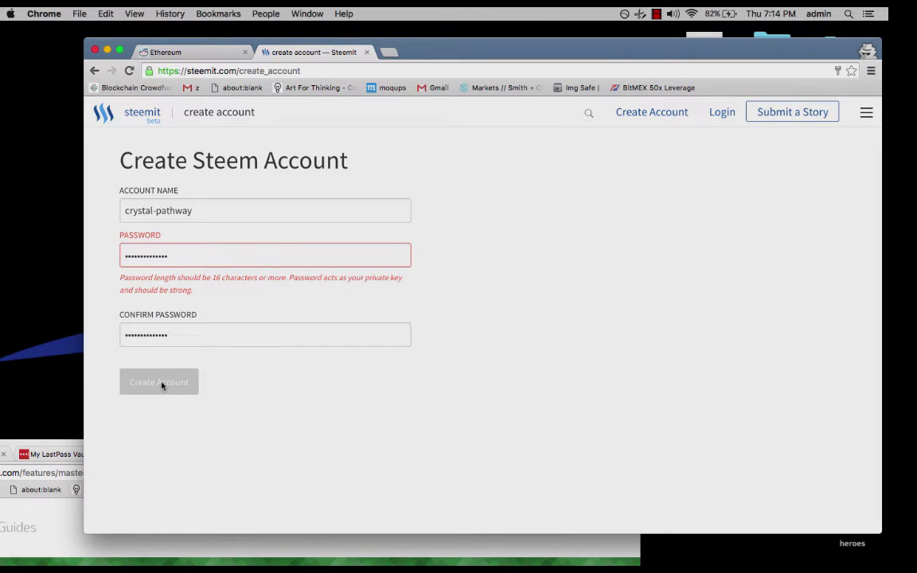
# Lengthen the password and confirmation to meet the length rule and create the account.
pyautogui.click(223, 251)
pyautogui.write('••')
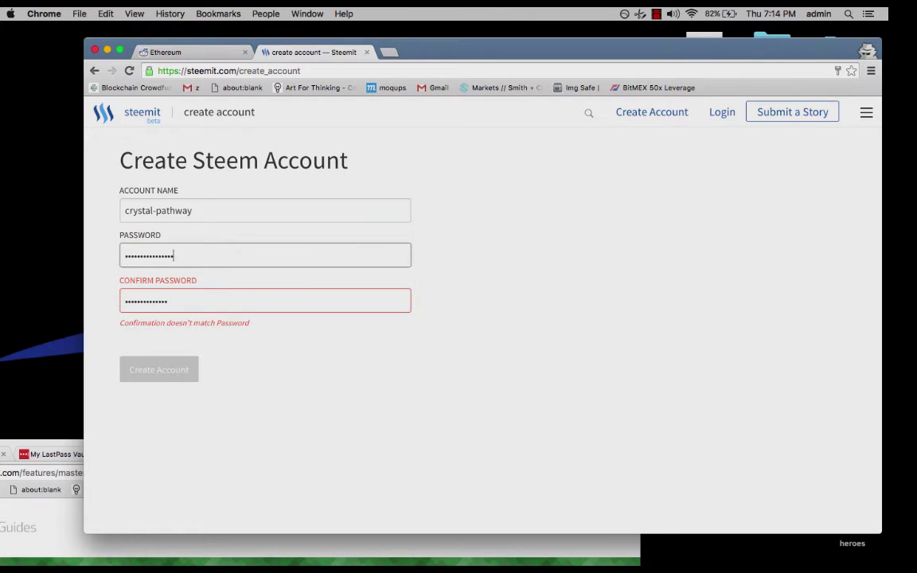
pyautogui.click(192, 293)
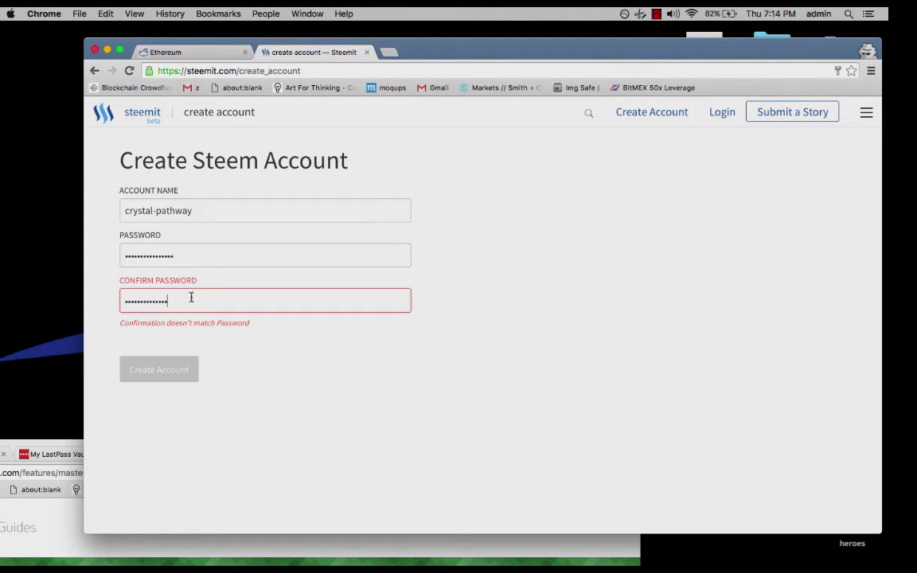
pyautogui.write('••')
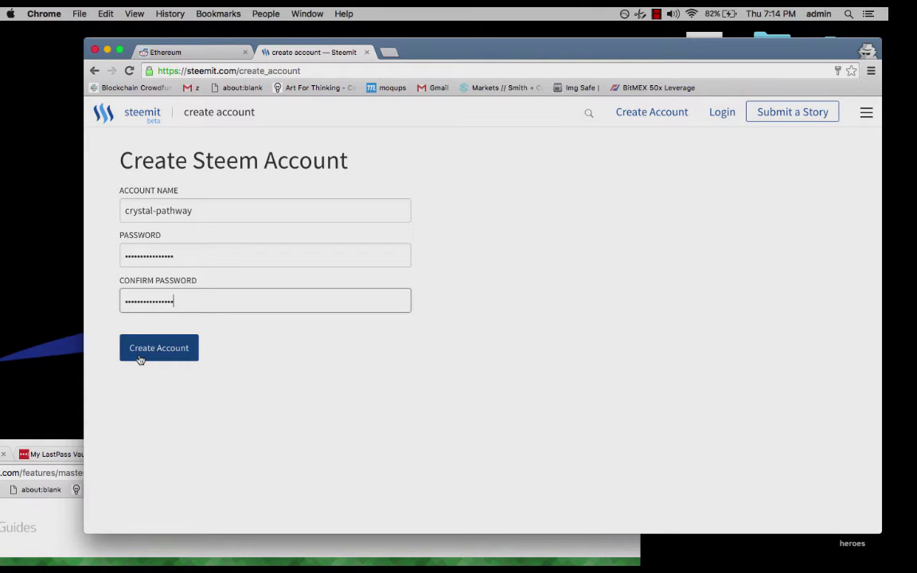
pyautogui.click(131, 356)
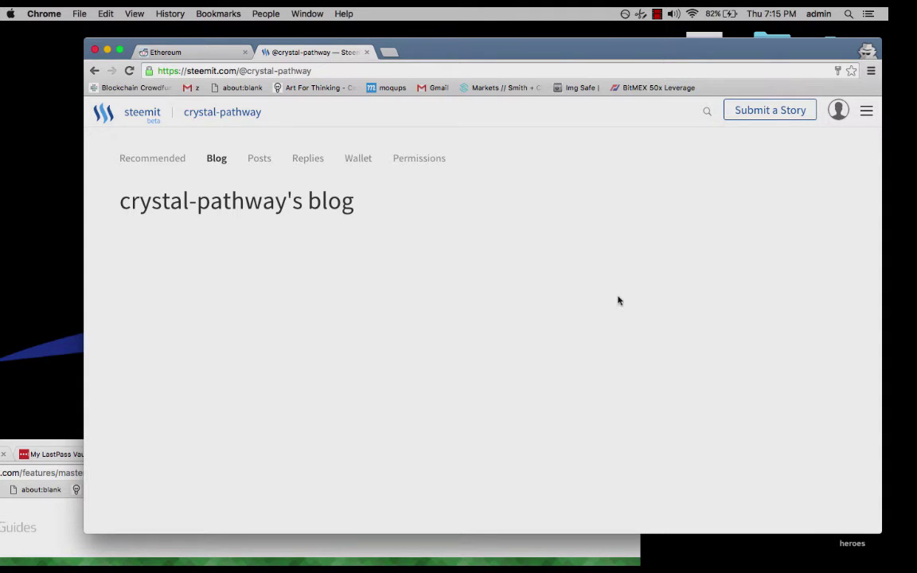
# Start a new story titled as the author's first post.
pyautogui.click(780, 116)
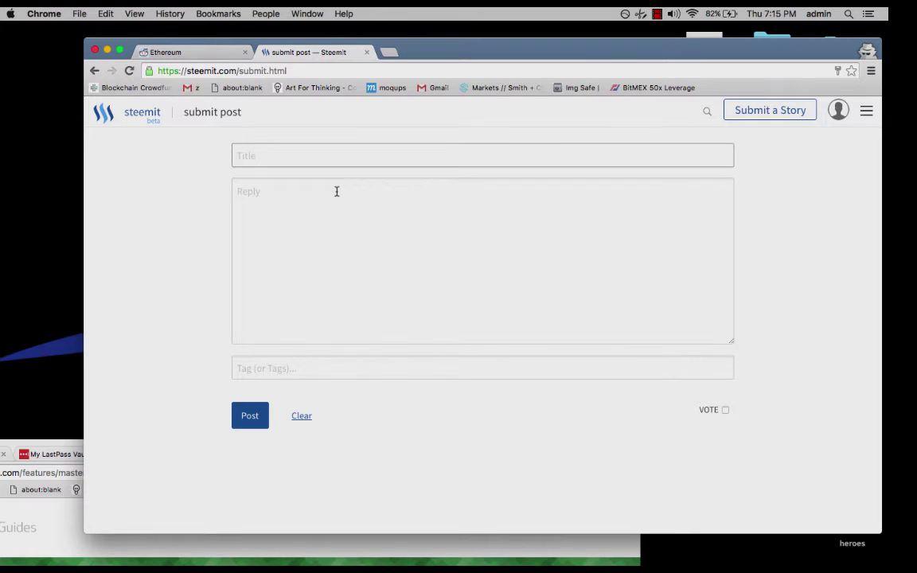
pyautogui.write("matt's first post")
# Write a one-line 'Hi I'm …!' greeting with the author's name in the body.
pyautogui.click(313, 215)
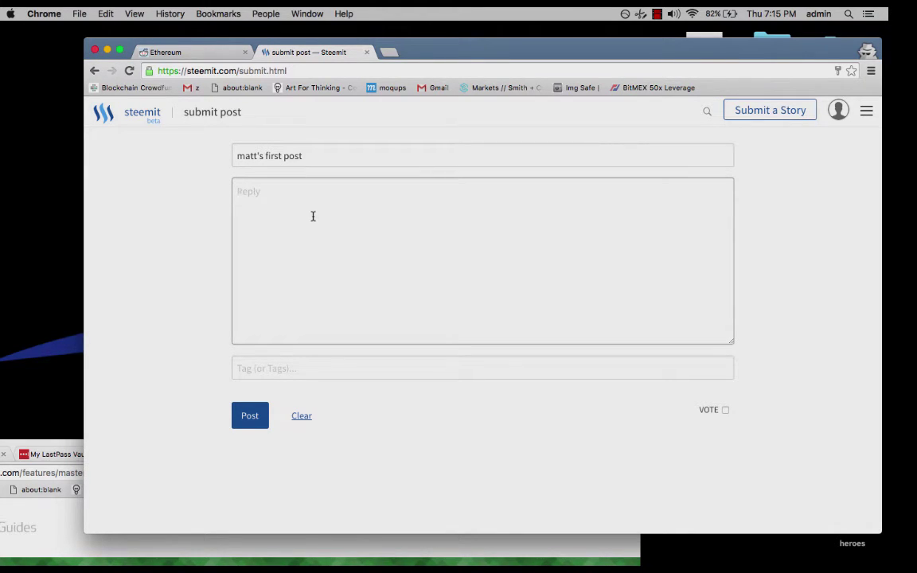
pyautogui.write('Hi I')
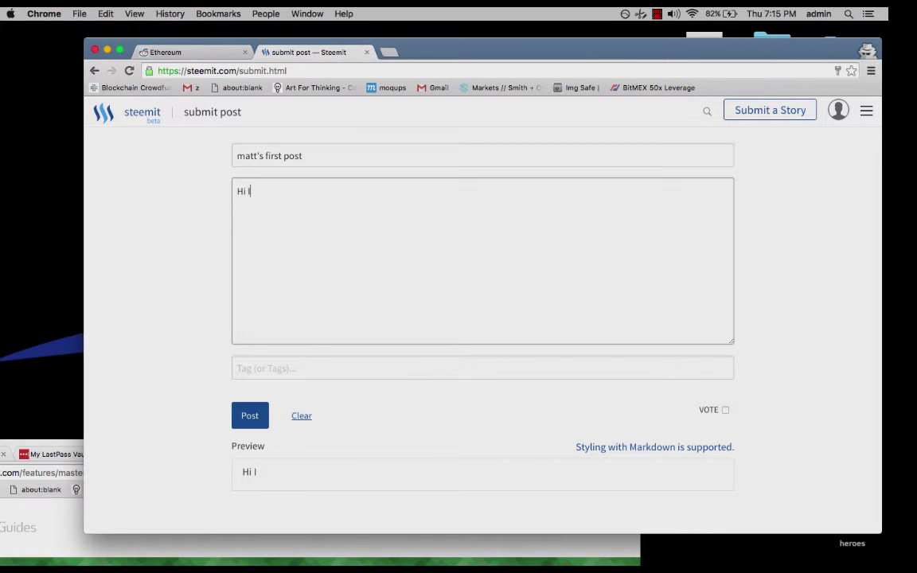
pyautogui.write('m')
pyautogui.press('BackSpace')
pyautogui.write(',m')
pyautogui.press('BackSpace')
pyautogui.press('BackSpace')
pyautogui.write("'m Matt!")
pyautogui.click(348, 373)
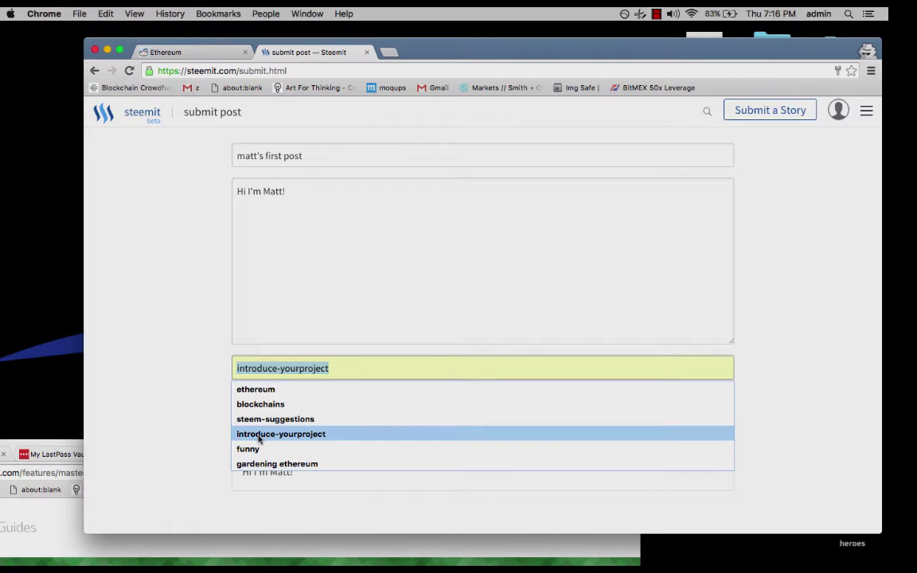
# Change the introduce-yourproject tag to introduce-yourself and publish the post.
pyautogui.click(259, 436)
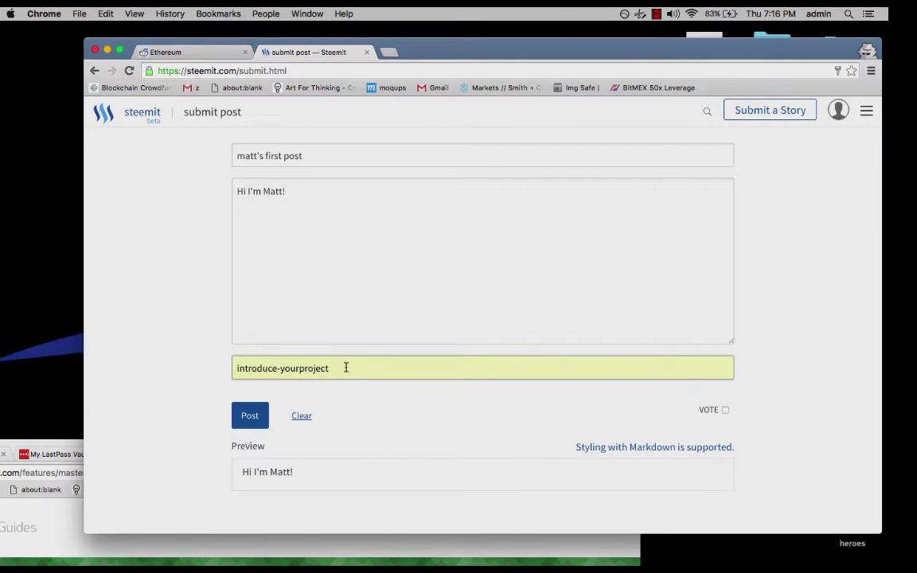
pyautogui.press('BackSpace')
pyautogui.press('BackSpace')
pyautogui.press('BackSpace')
pyautogui.press('BackSpace')
pyautogui.press('BackSpace')
pyautogui.press('BackSpace')
pyautogui.press('BackSpace')
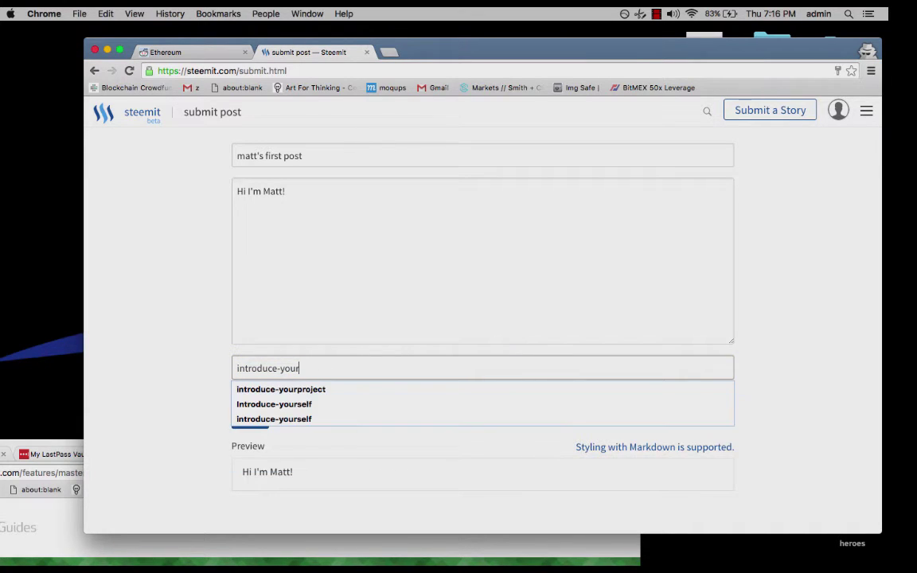
pyautogui.write('self')
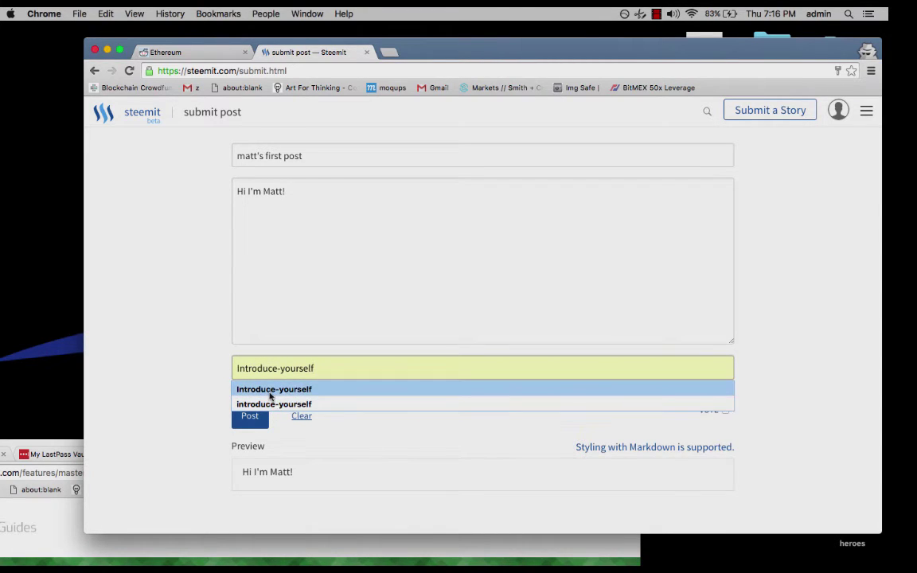
pyautogui.click(268, 404)
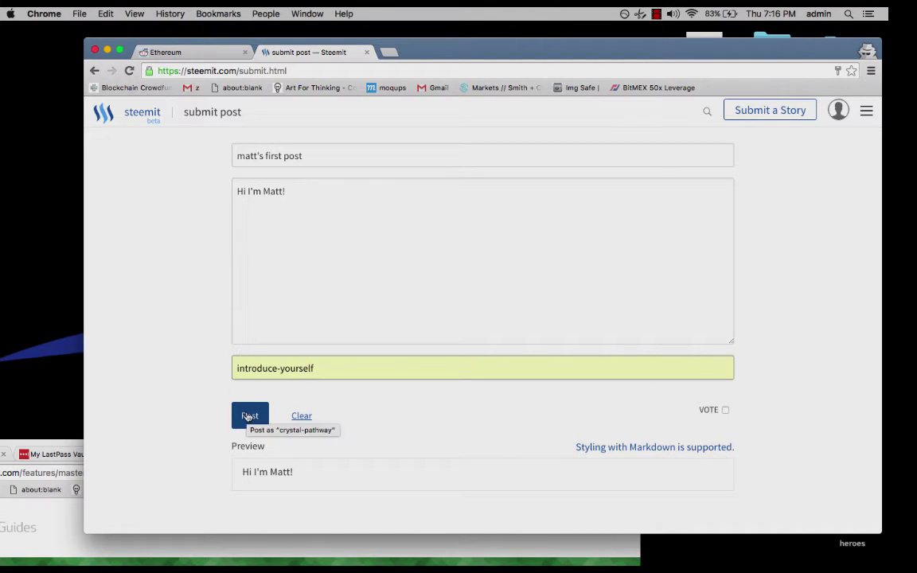
pyautogui.click(249, 416)
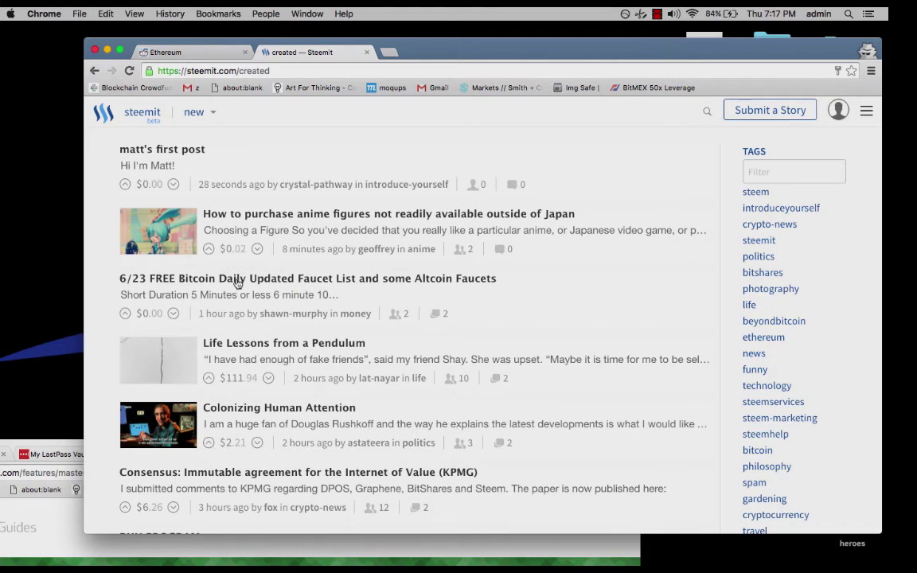
# Scroll the new-posts feed down and back up to see the first post on top.
pyautogui.scroll(-1, 203, 302)
pyautogui.scroll(-3, 203, 302)
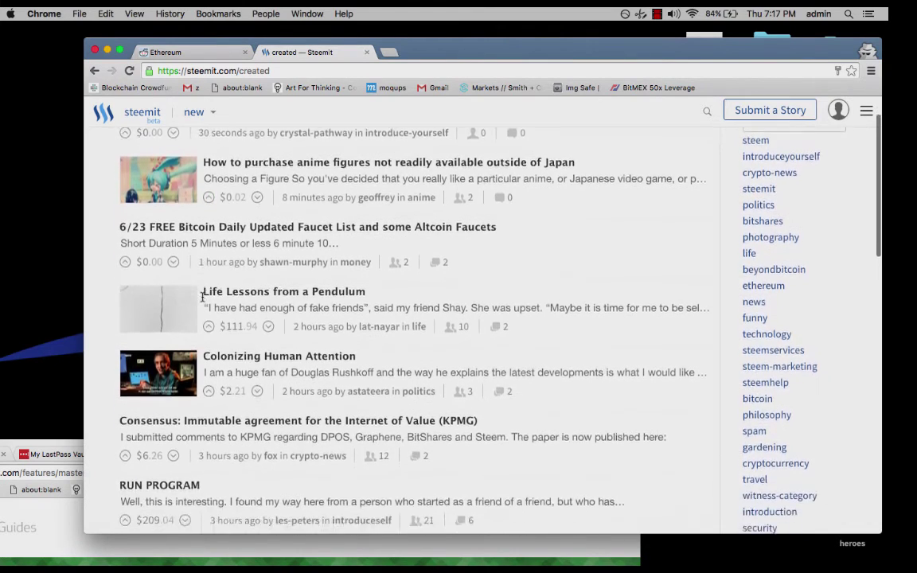
pyautogui.scroll(3, 203, 302)
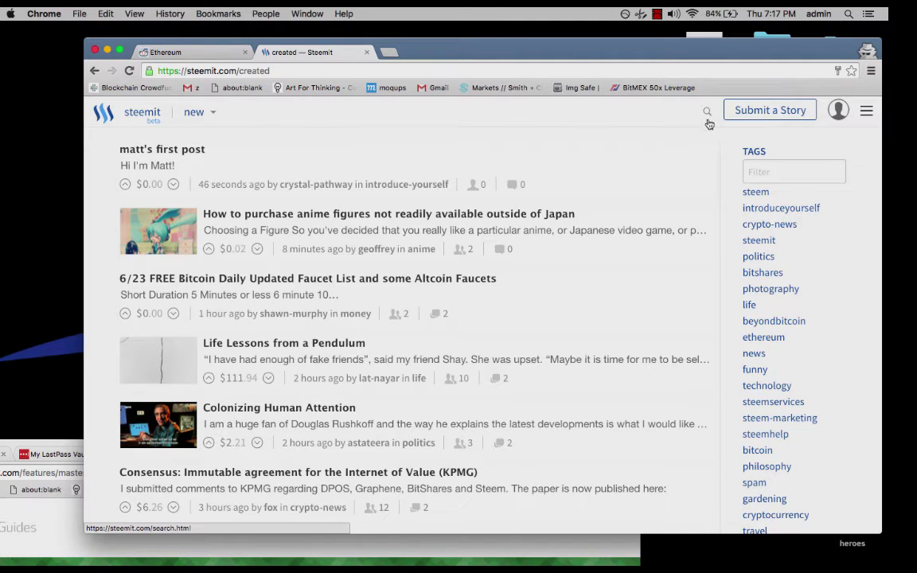
# Search Steemit's Custom Search box for another author's @ account handle.
pyautogui.click(708, 120)
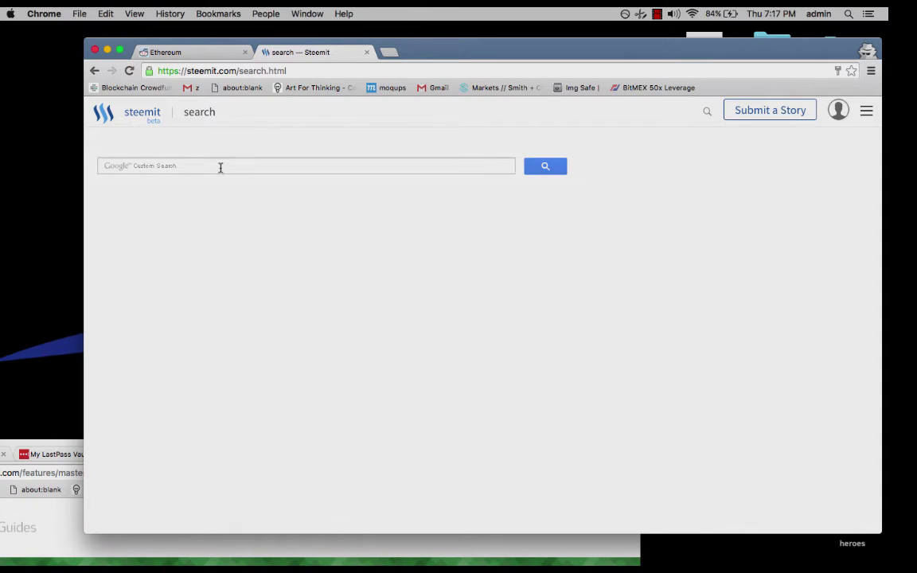
pyautogui.click(221, 167)
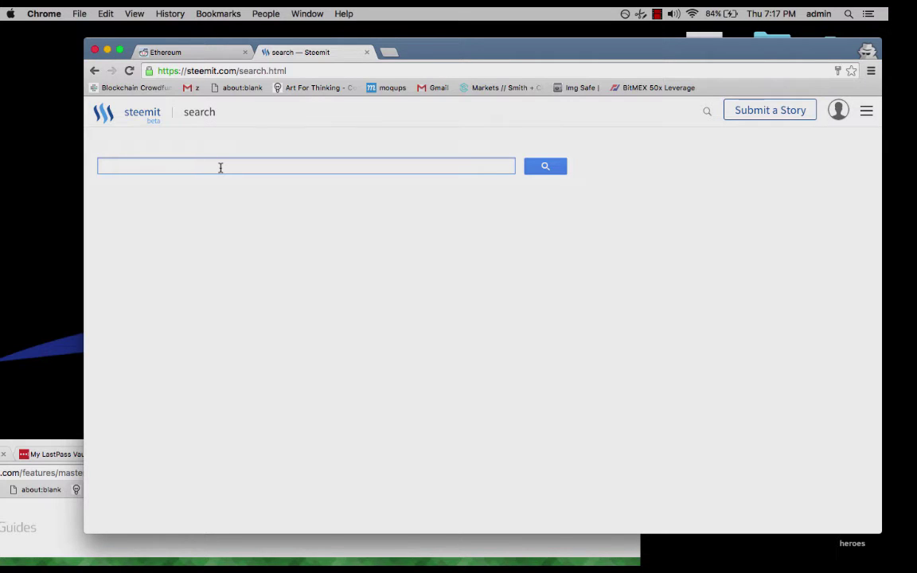
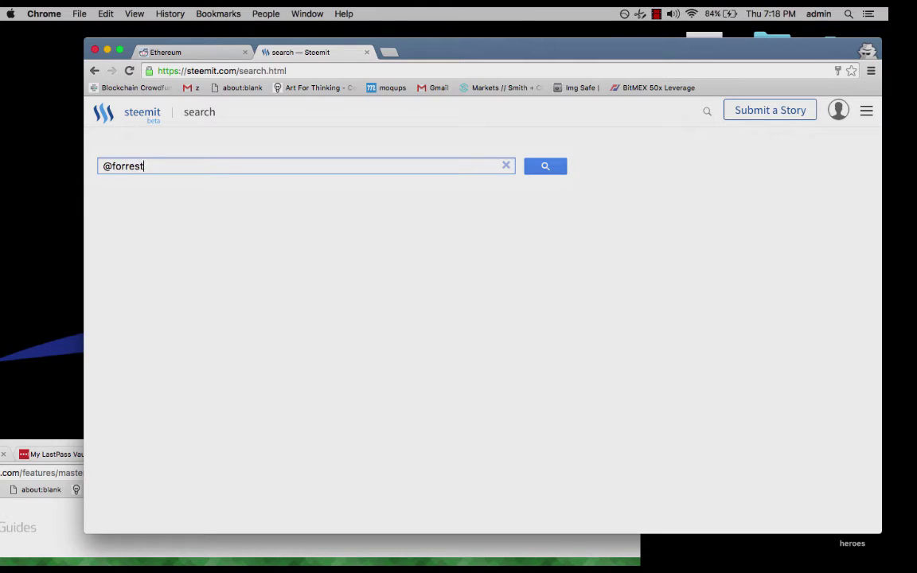
pyautogui.press('Return')
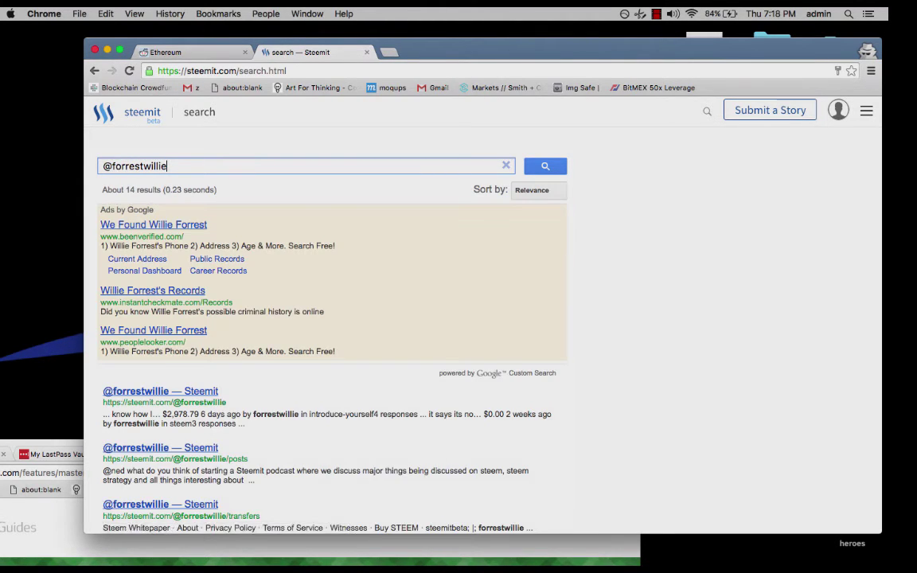
# Open the author's profile and latest Comm-Press podcast post, then upvote it.
pyautogui.click(141, 391)
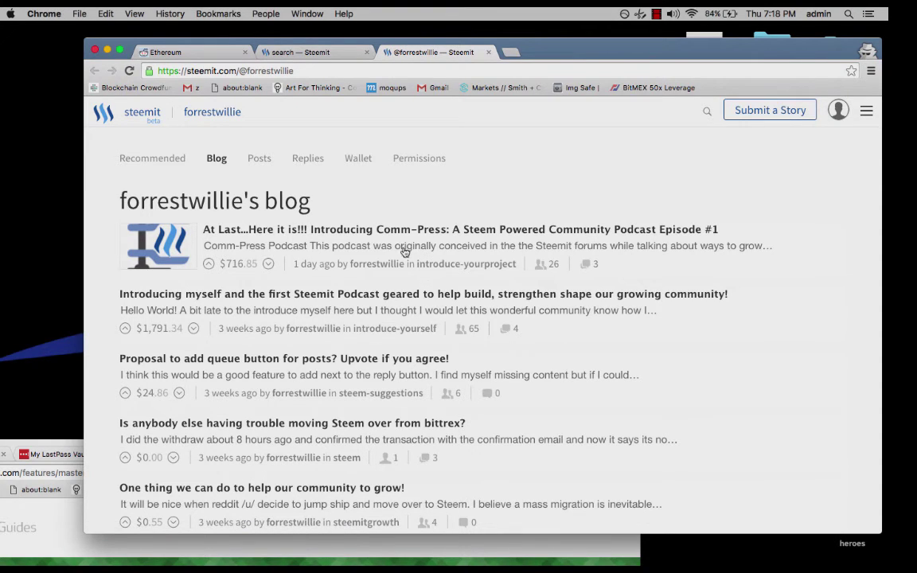
pyautogui.click(326, 231)
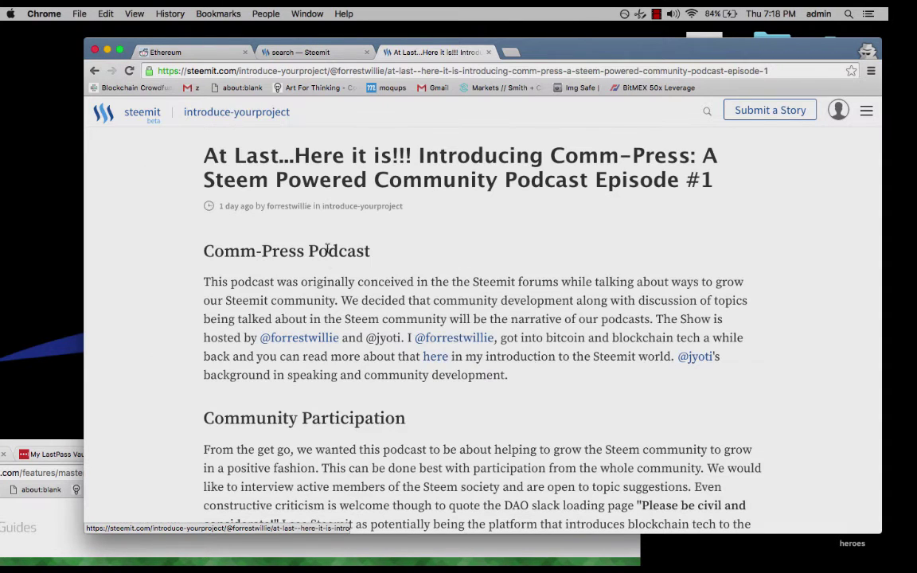
pyautogui.scroll(-15, 500, 446)
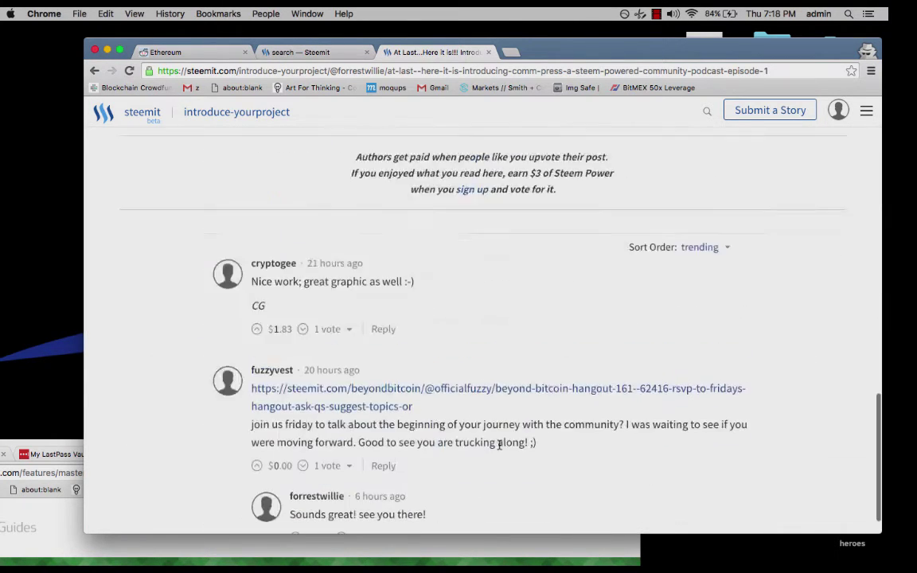
pyautogui.scroll(10, 499, 446)
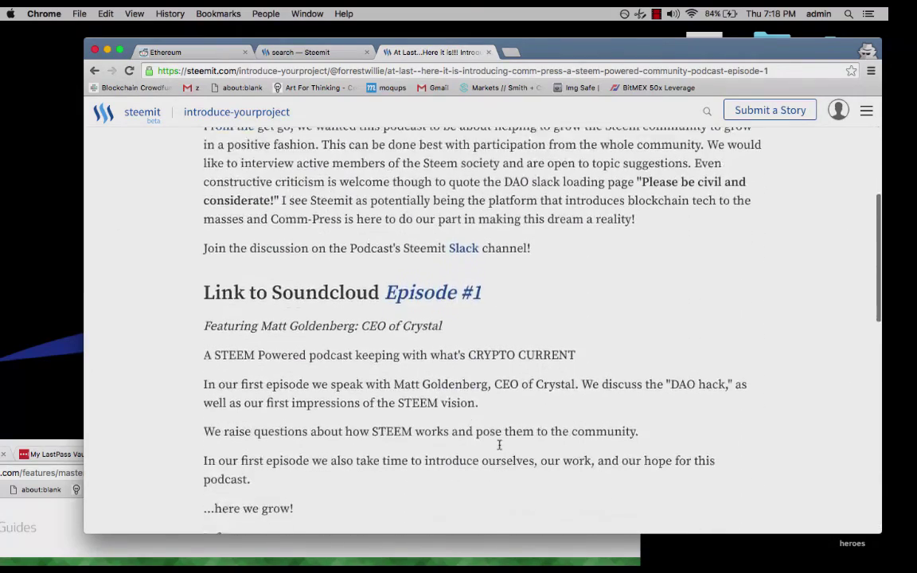
pyautogui.scroll(-5, 499, 446)
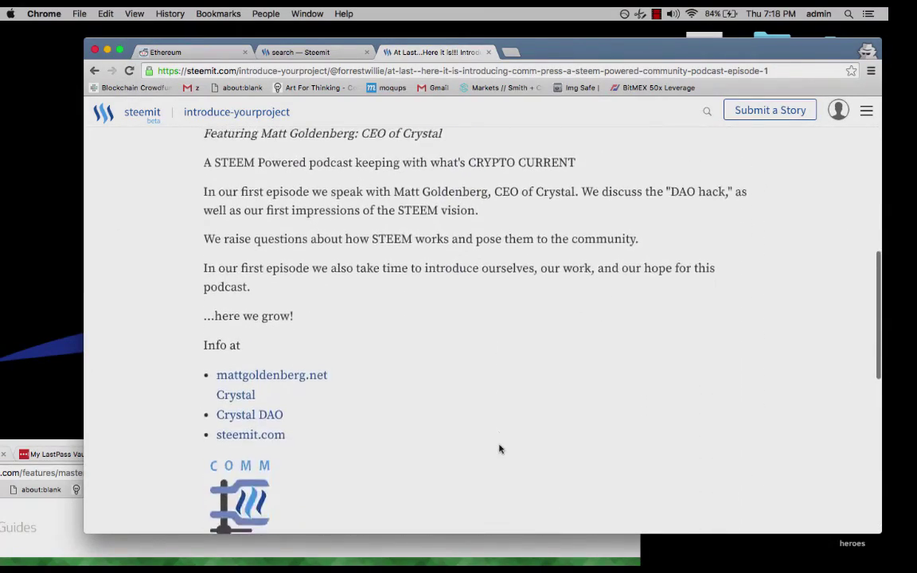
pyautogui.scroll(-5, 499, 446)
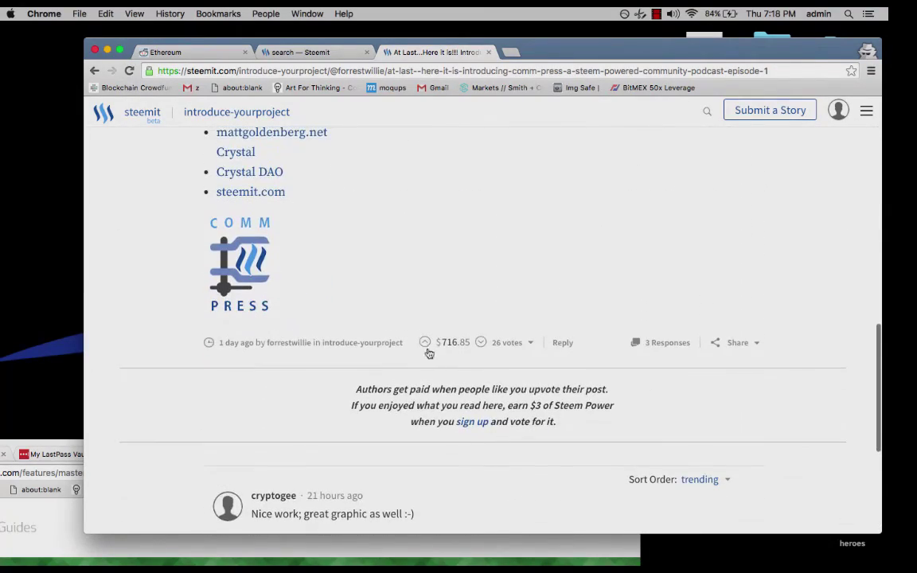
pyautogui.click(426, 345)
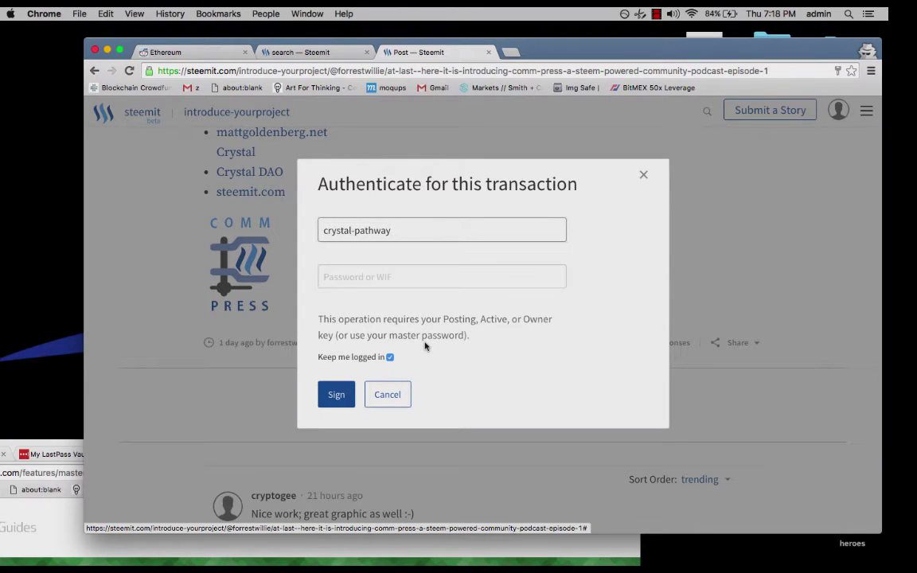
# Enter the account password and sign to register the upvote on the Comm-Press post.
pyautogui.click(391, 276)
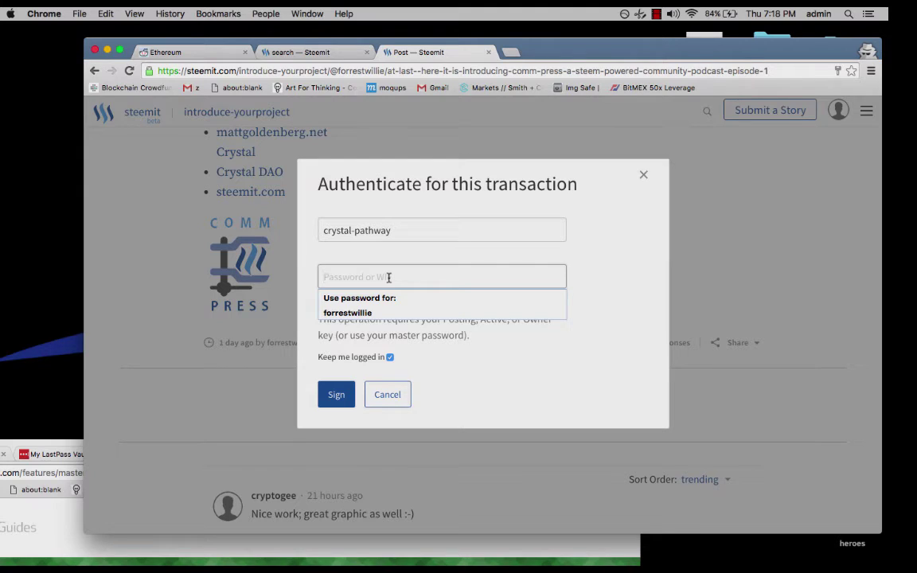
pyautogui.write('••')
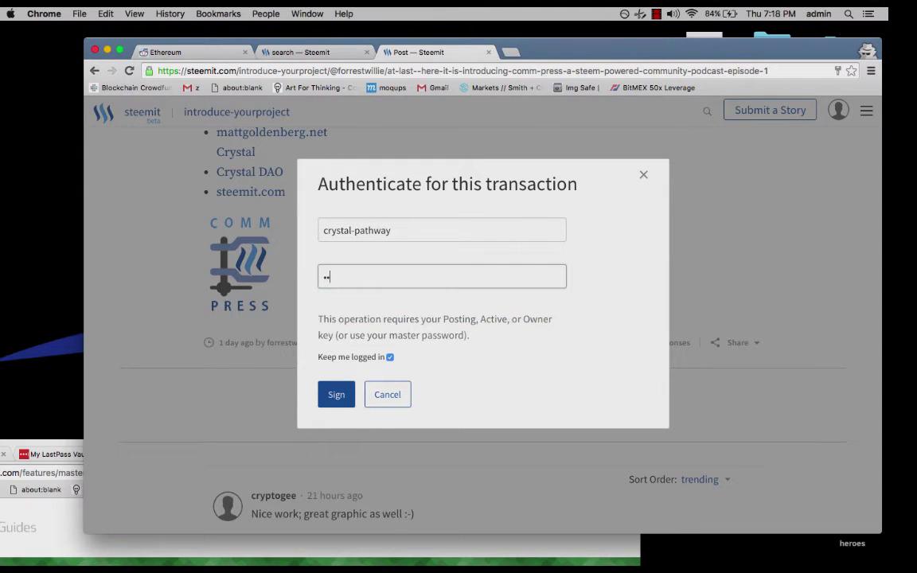
pyautogui.write('••••••••••••••')
pyautogui.press('Return')
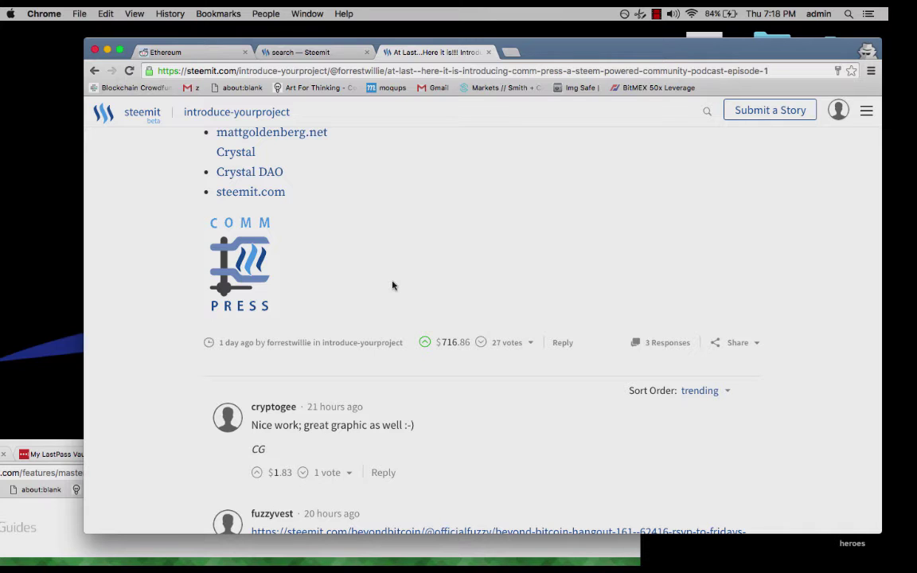
pyautogui.scroll(-3, 392, 285)
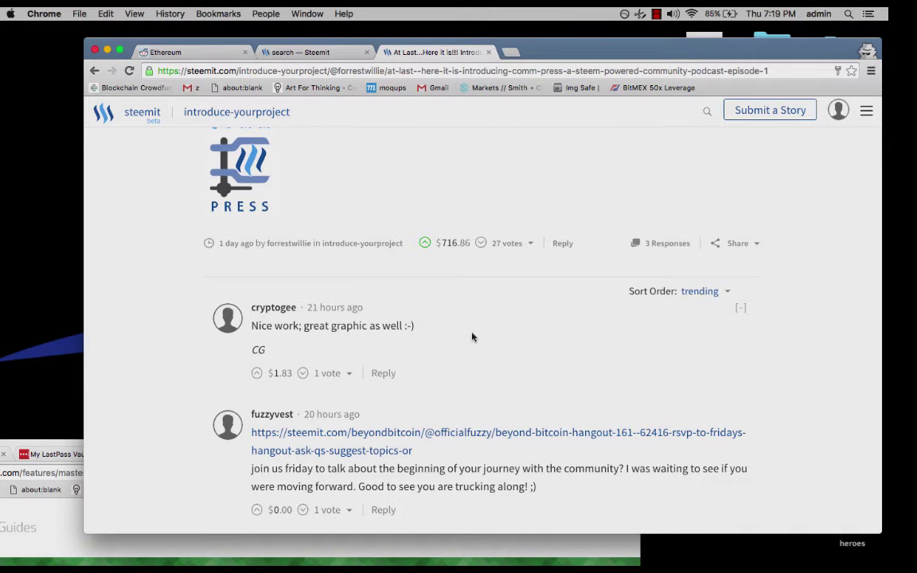
pyautogui.scroll(4, 472, 338)
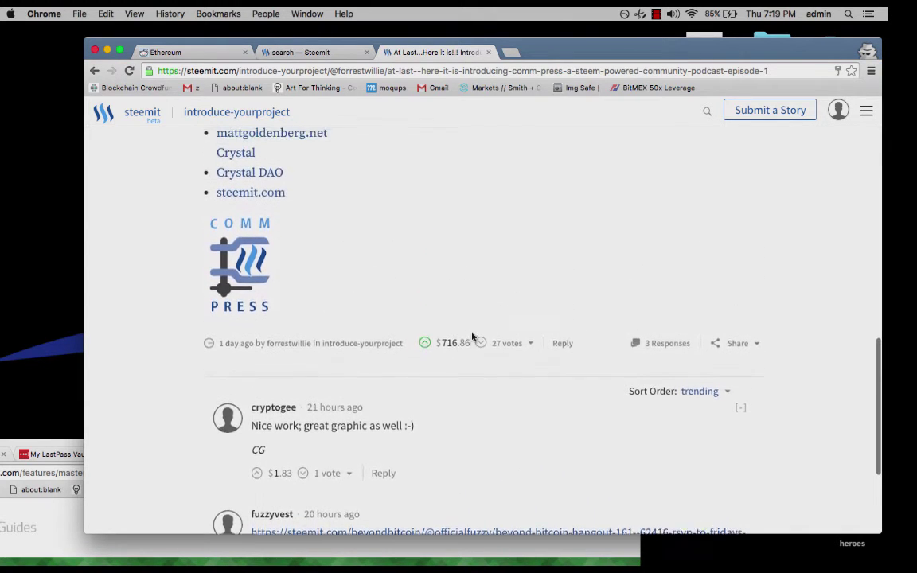
pyautogui.scroll(8, 472, 338)
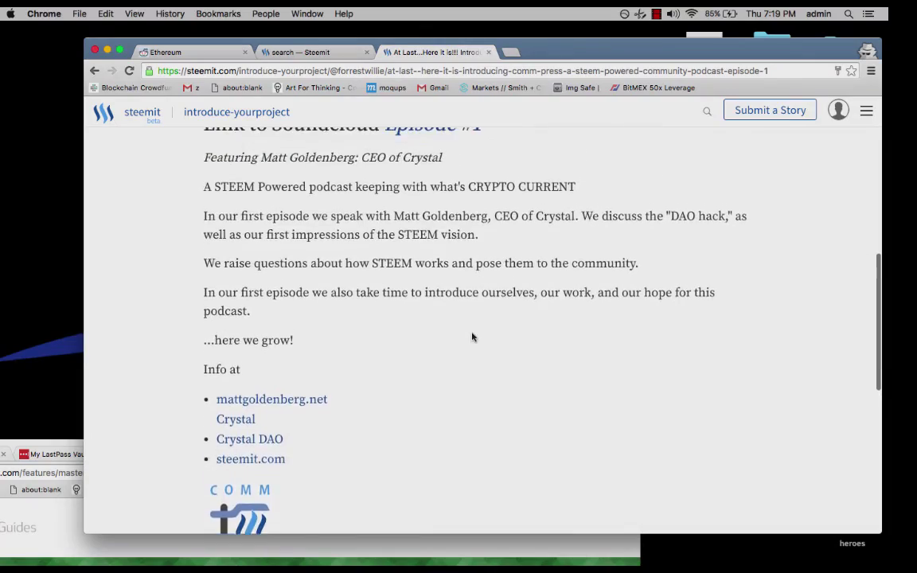
pyautogui.scroll(5, 473, 338)
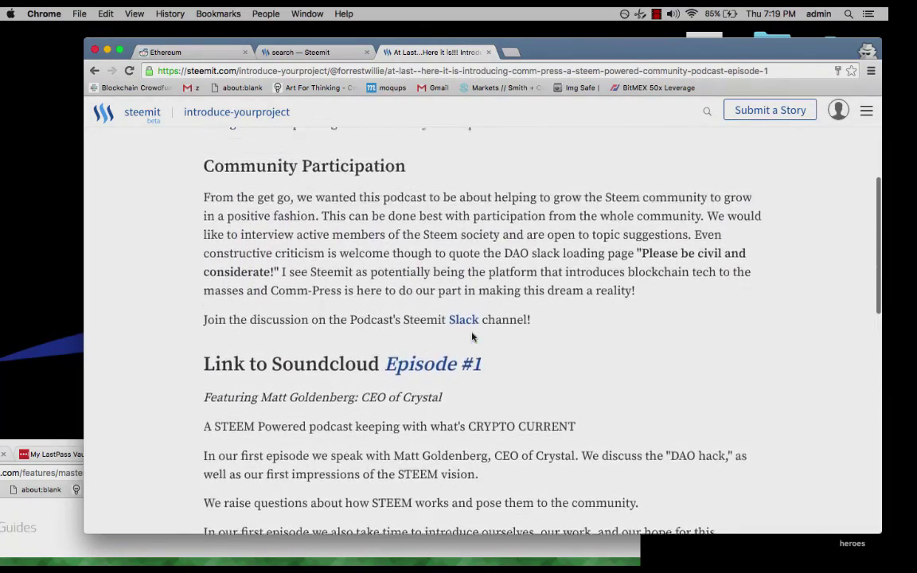
pyautogui.scroll(6, 473, 338)
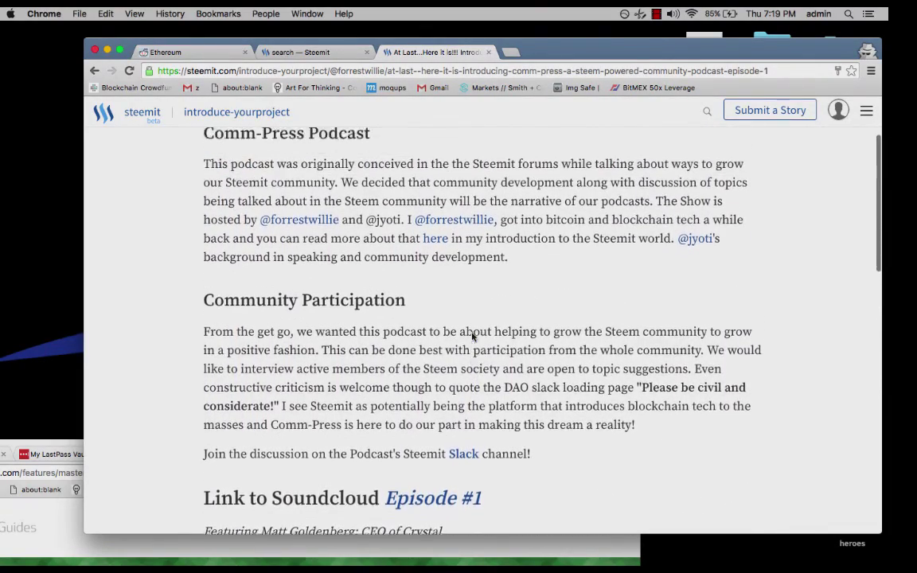
pyautogui.scroll(-3, 473, 336)
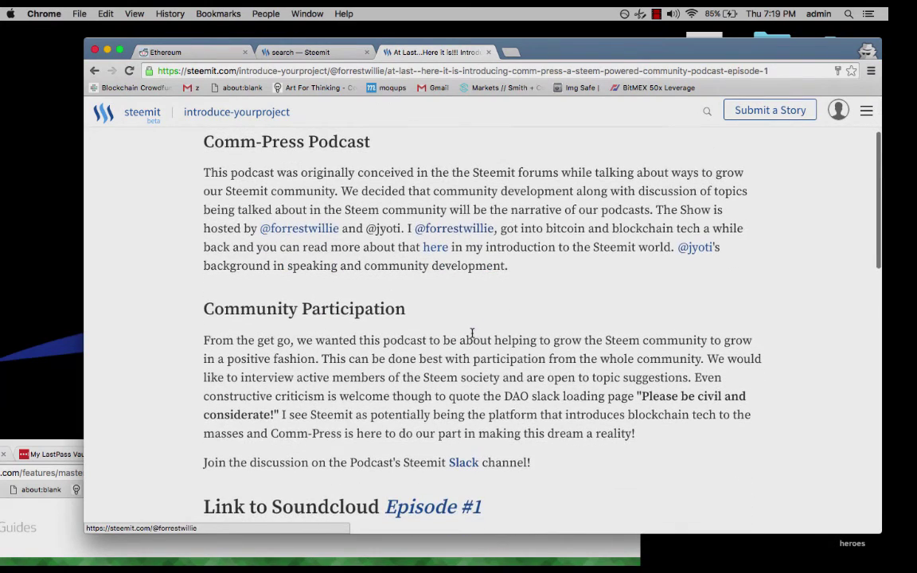
# Open the Submit a Story form from the account menu and type 'fgdg' in the post body.
pyautogui.click(838, 116)
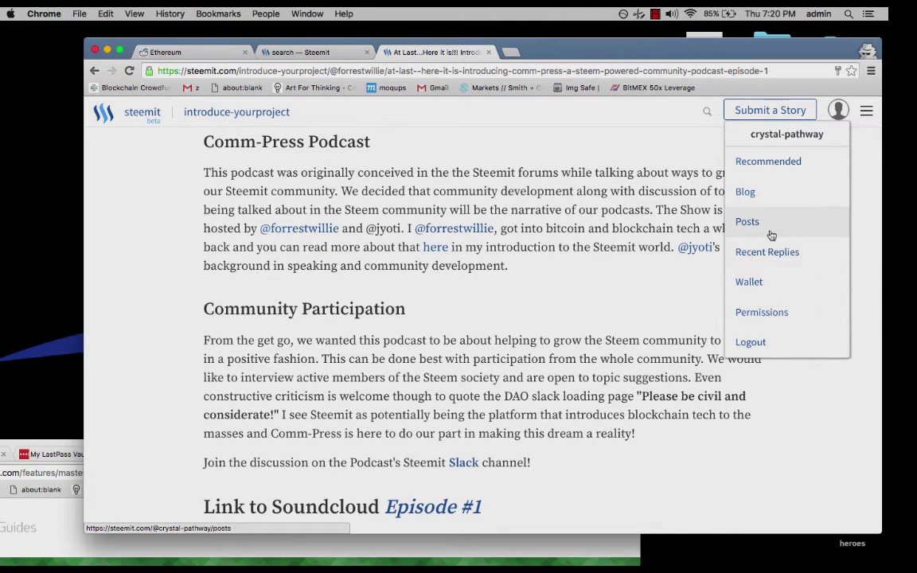
pyautogui.click(513, 55)
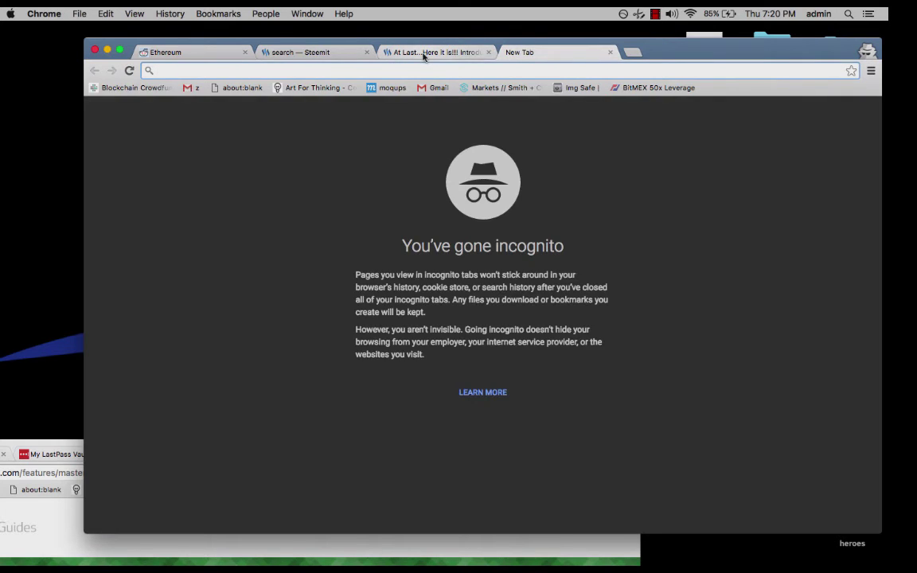
pyautogui.click(382, 51)
pyautogui.scroll(3, 669, 171)
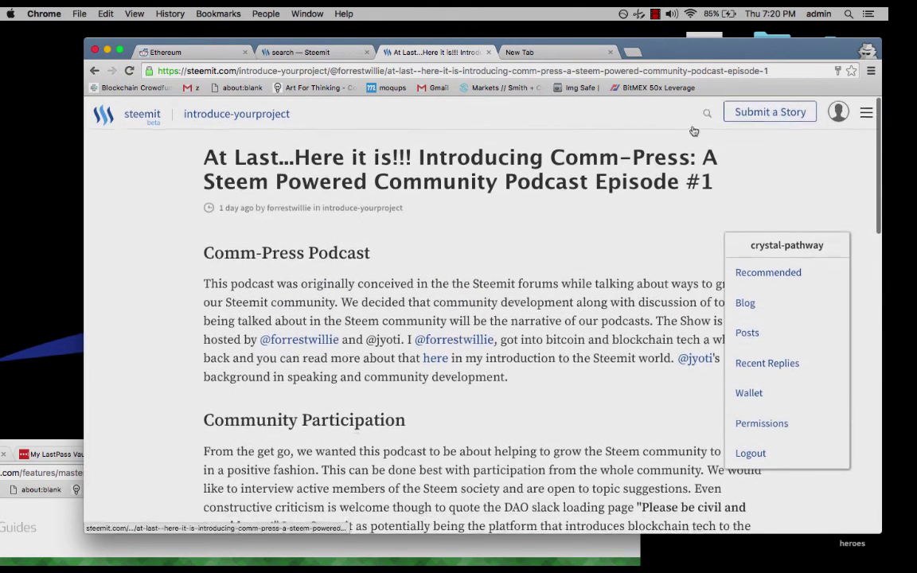
pyautogui.click(765, 110)
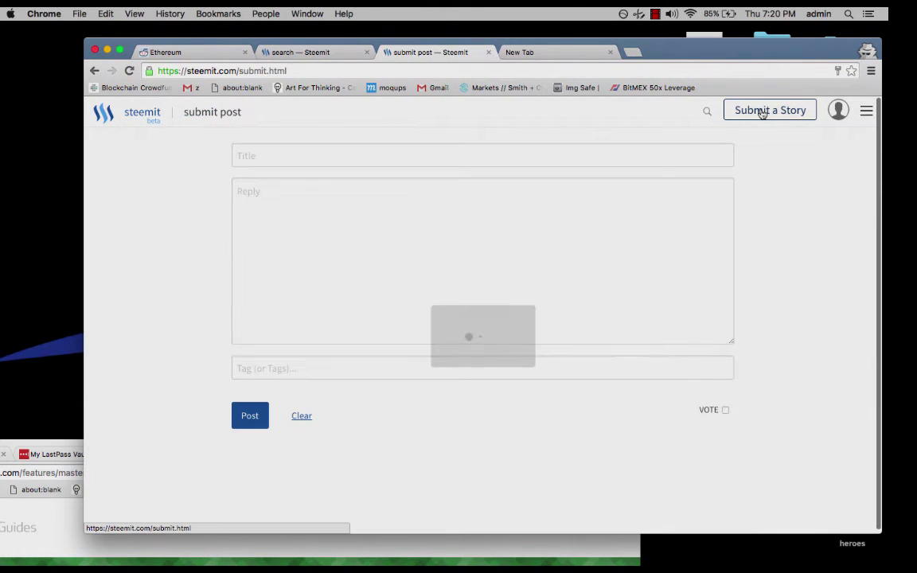
pyautogui.click(504, 254)
pyautogui.write('fgdg')
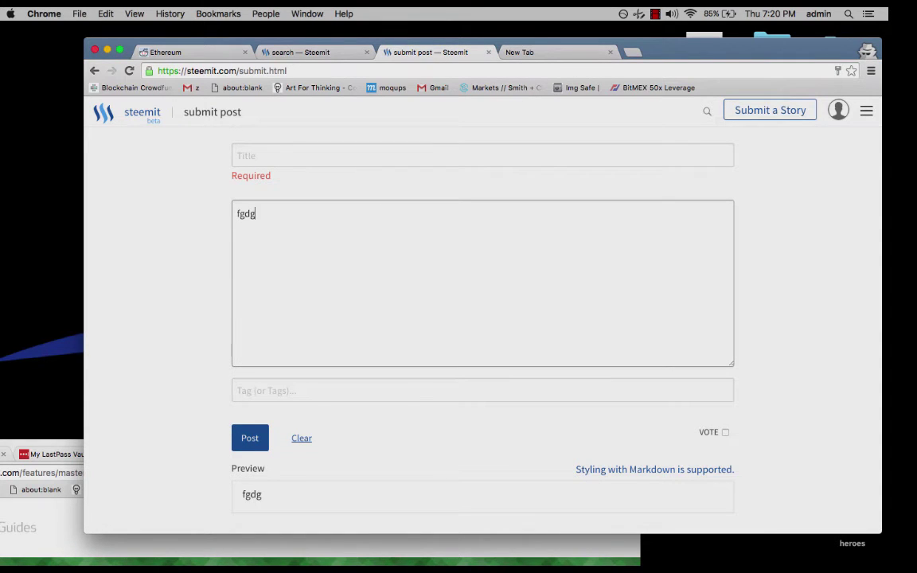
# Open the Mastering Markdown styling guide and scroll through its sections.
pyautogui.click(611, 470)
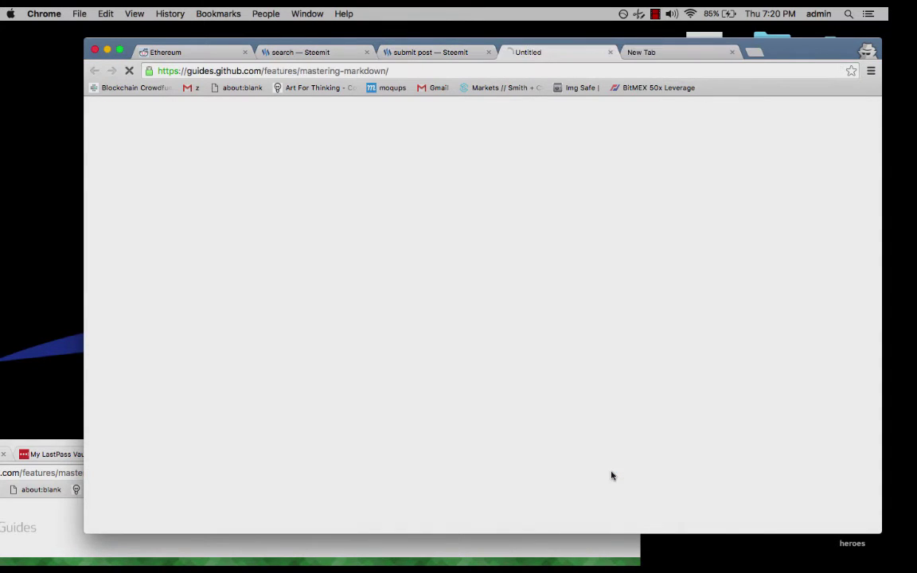
pyautogui.scroll(-4, 477, 392)
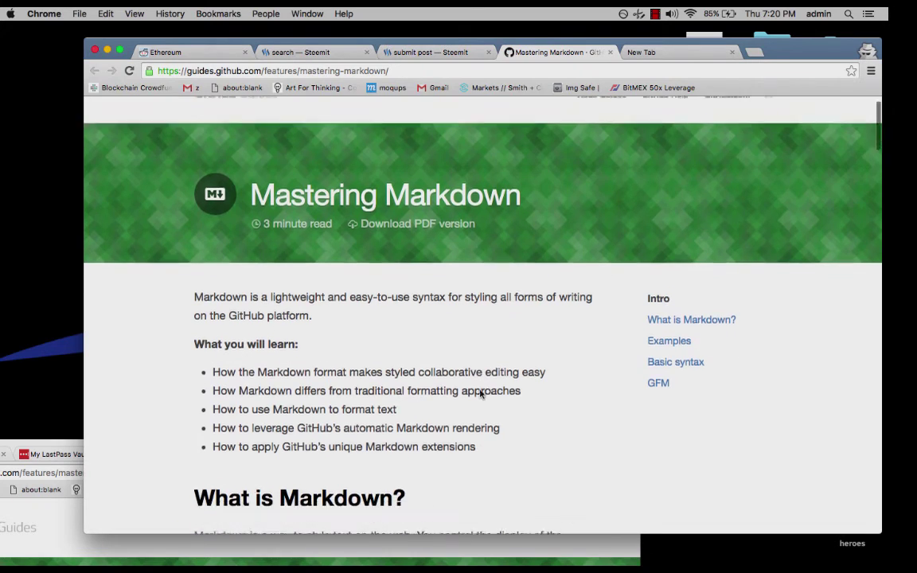
pyautogui.scroll(-2, 480, 390)
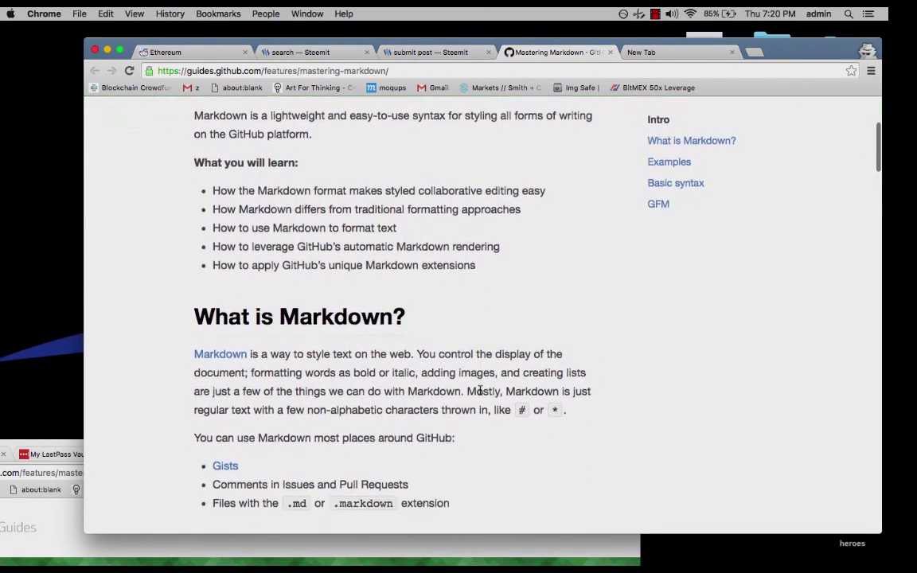
pyautogui.scroll(1, 480, 391)
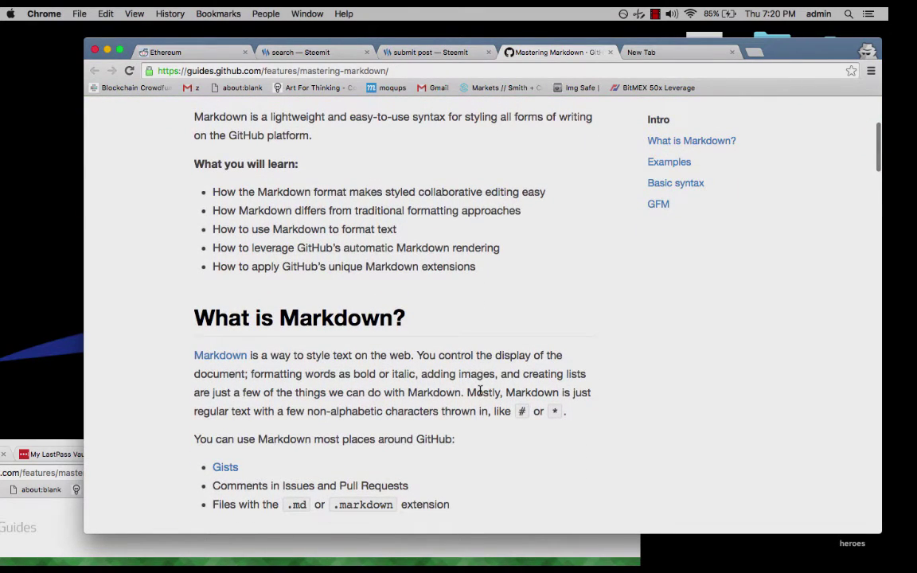
pyautogui.scroll(-1, 480, 391)
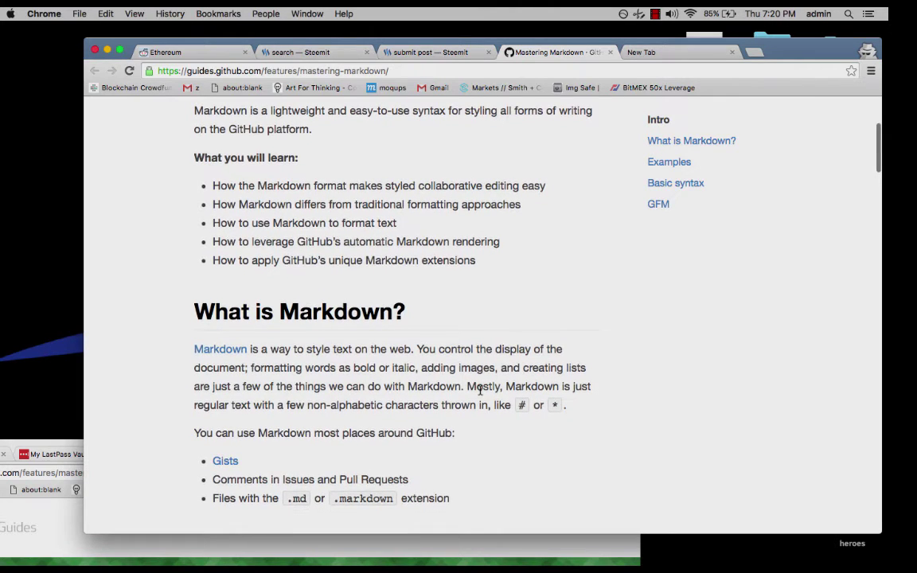
pyautogui.scroll(-2, 480, 390)
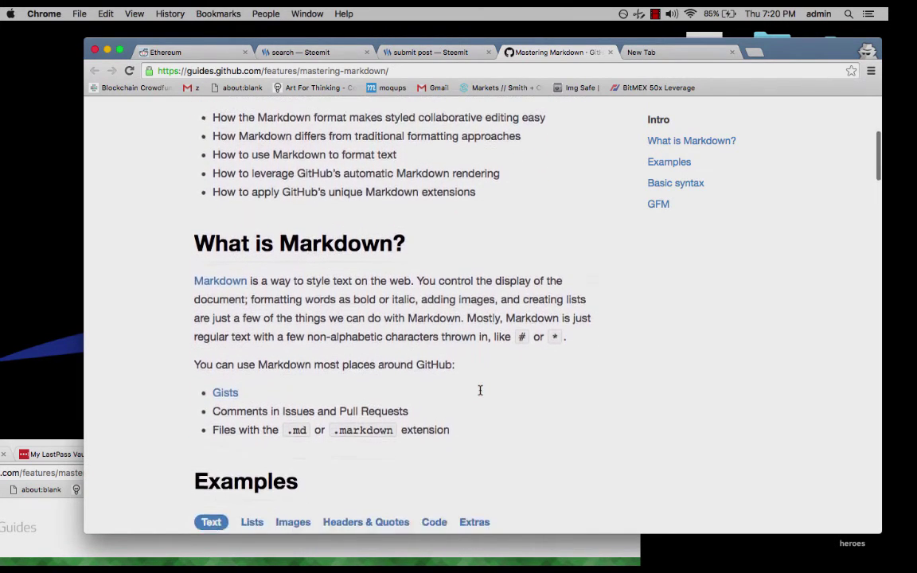
pyautogui.scroll(-4, 480, 390)
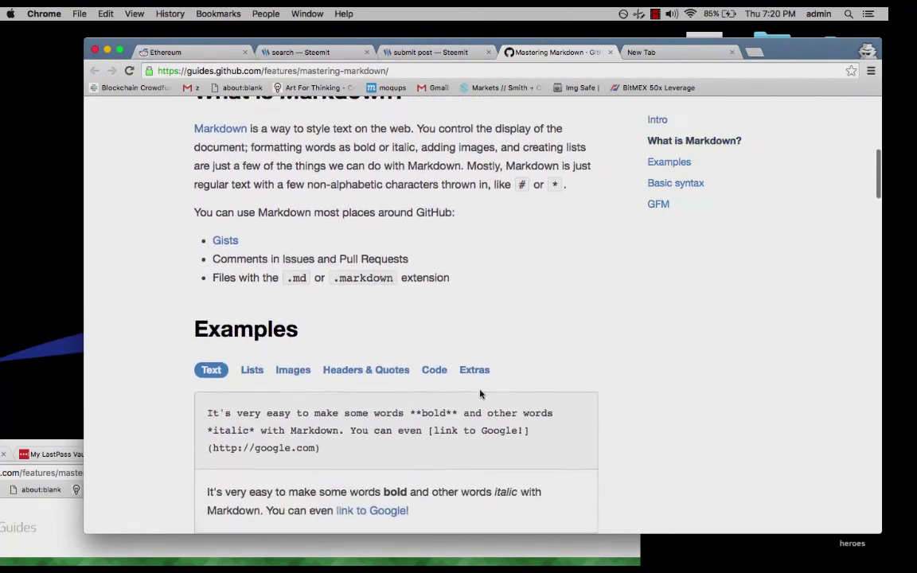
pyautogui.scroll(-1, 480, 394)
pyautogui.scroll(-6, 480, 393)
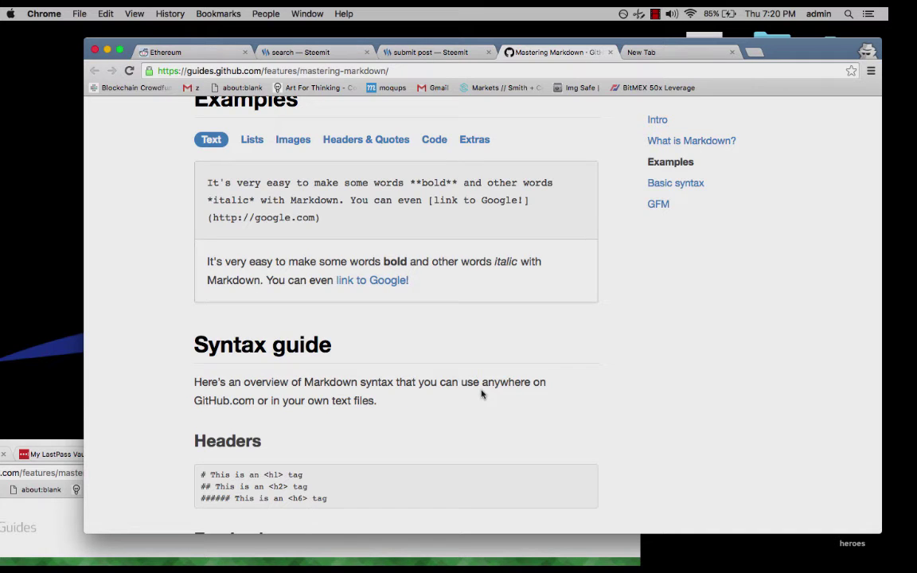
pyautogui.scroll(-4, 481, 394)
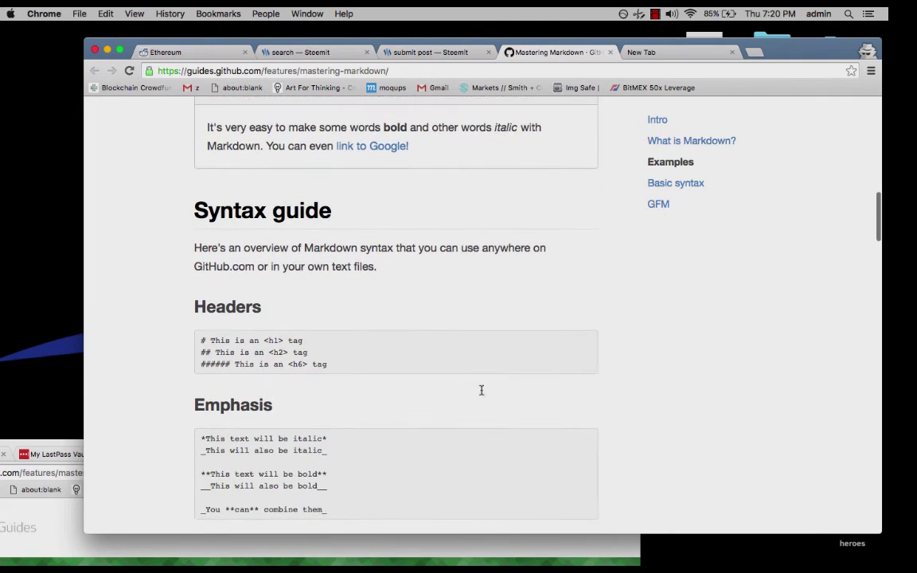
pyautogui.scroll(5, 481, 393)
pyautogui.scroll(10, 481, 390)
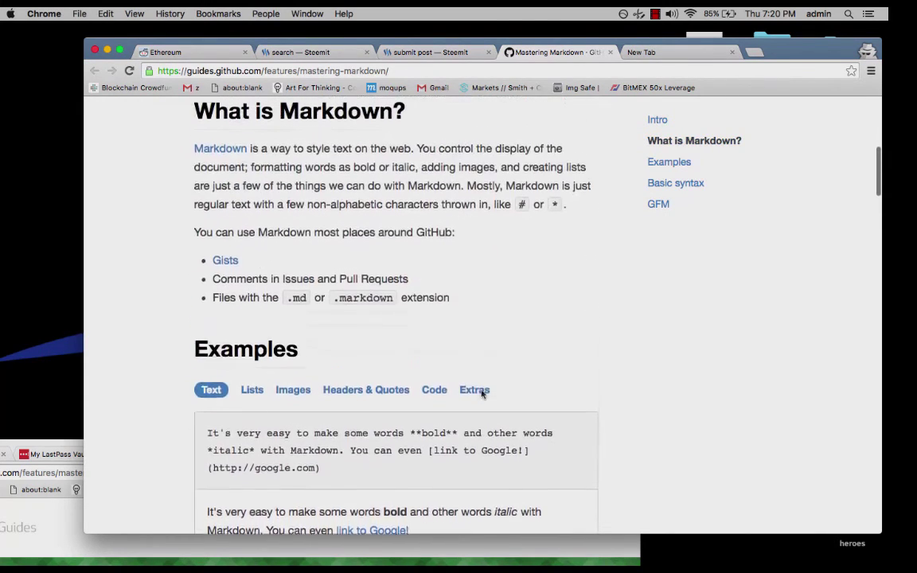
pyautogui.scroll(6, 481, 393)
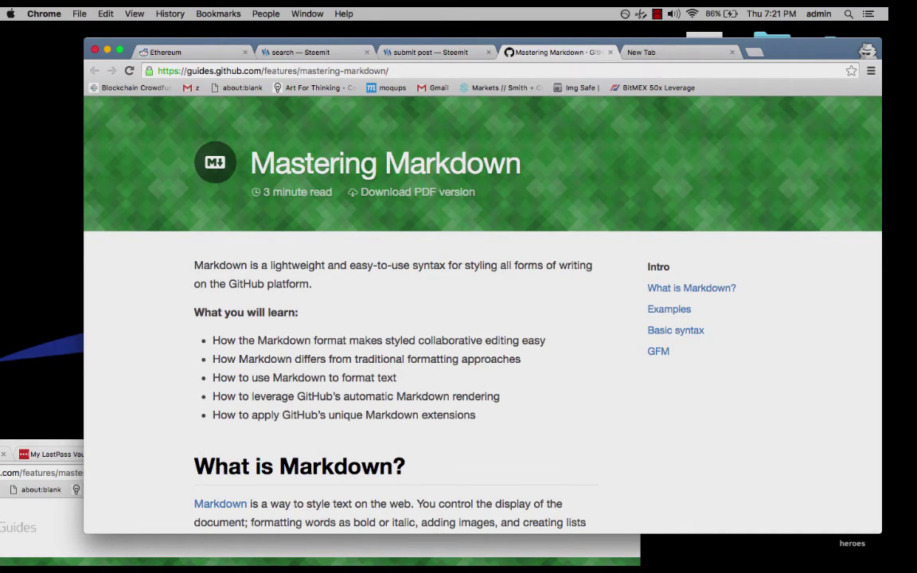
# Scroll to the Headers section and select the '# ' h1 header example.
pyautogui.scroll(-5, 483, 314)
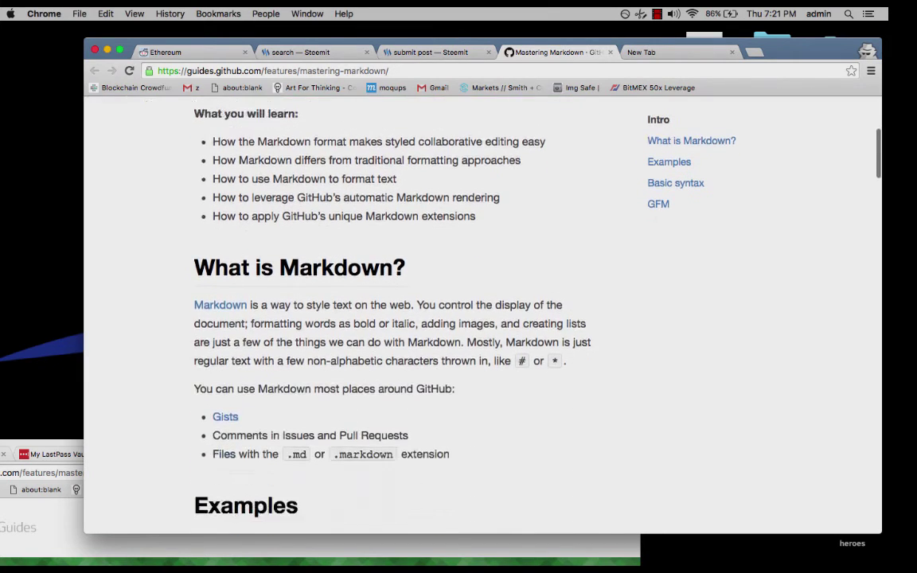
pyautogui.scroll(-5, 483, 315)
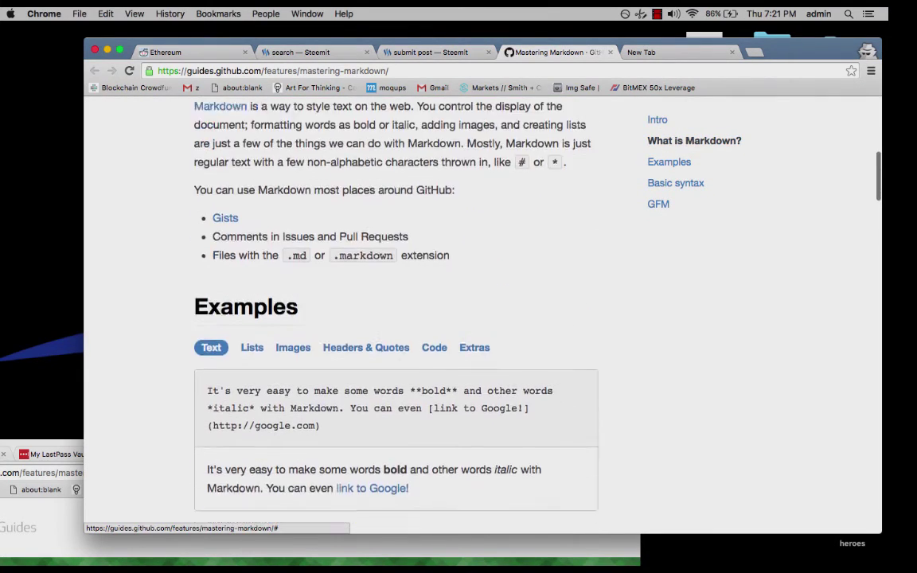
pyautogui.scroll(-4, 482, 315)
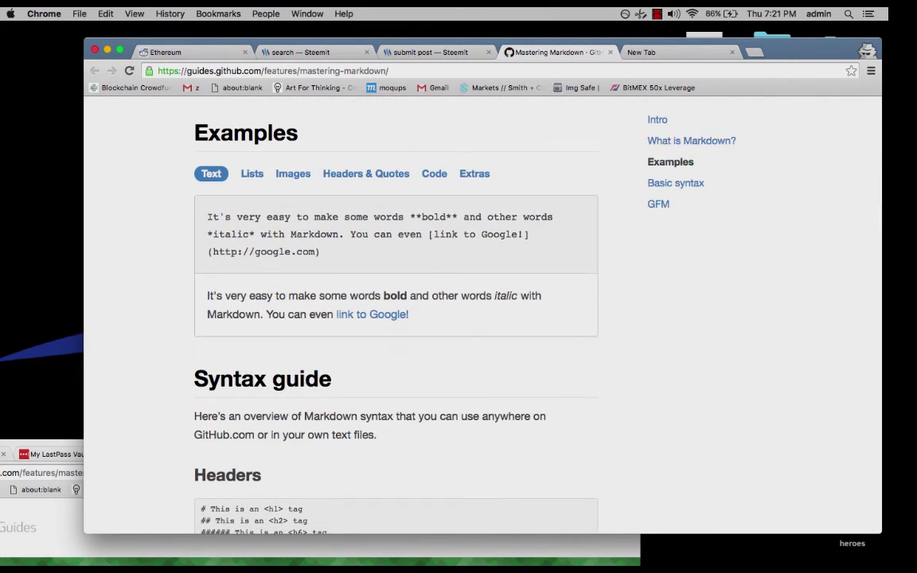
pyautogui.scroll(-4, 483, 314)
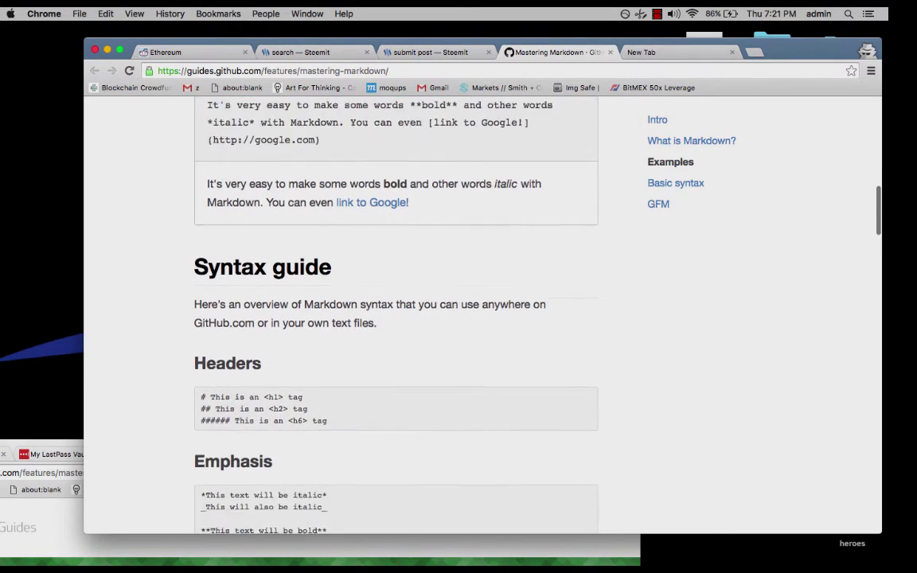
pyautogui.scroll(-1, 451, 379)
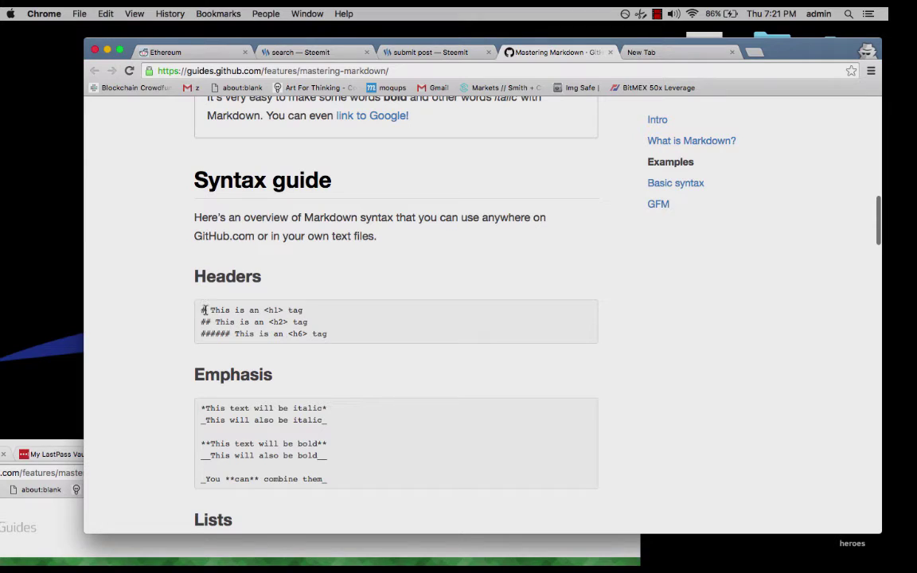
pyautogui.moveTo(196, 310)
pyautogui.mouseDown()
pyautogui.moveTo(213, 311)
pyautogui.moveTo(196, 321)
pyautogui.mouseUp()
# Replace the 'fgdg' test text with a '# Title' line and a '## Subtitle' line.
pyautogui.click(406, 52)
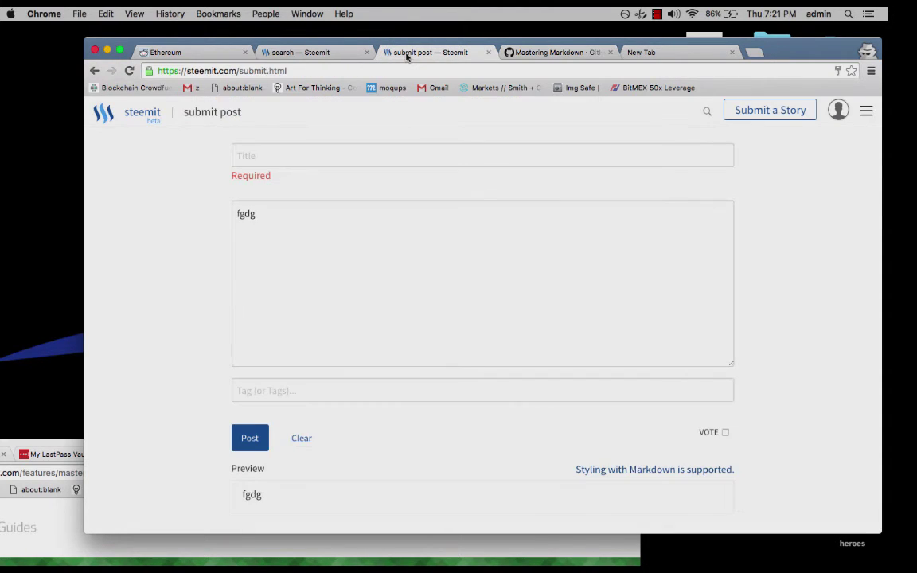
pyautogui.moveTo(260, 215); pyautogui.dragTo(221, 215)
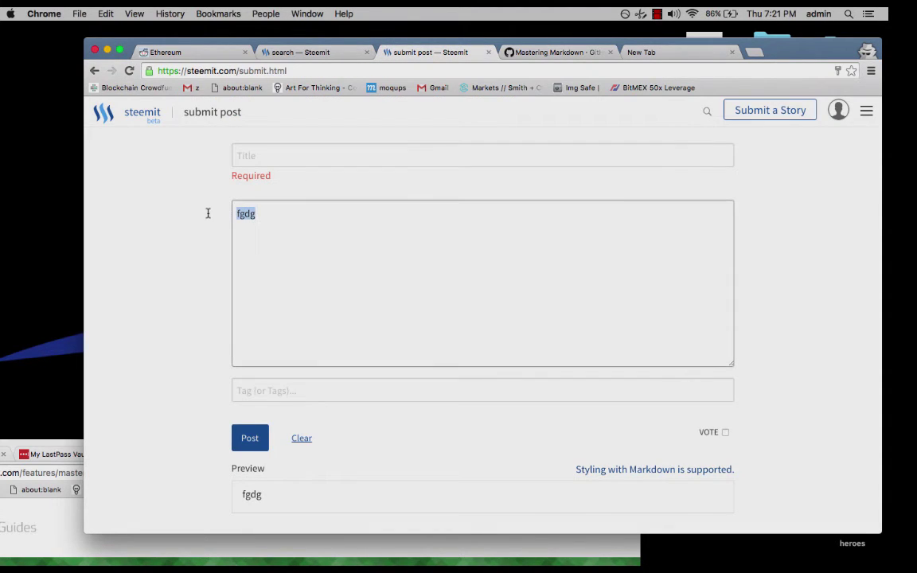
pyautogui.press('BackSpace')
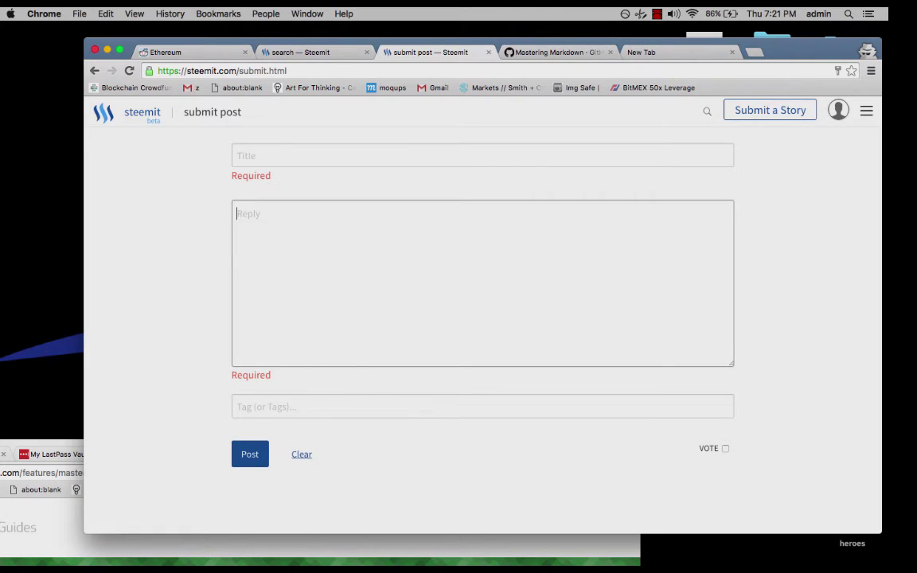
pyautogui.write('#')
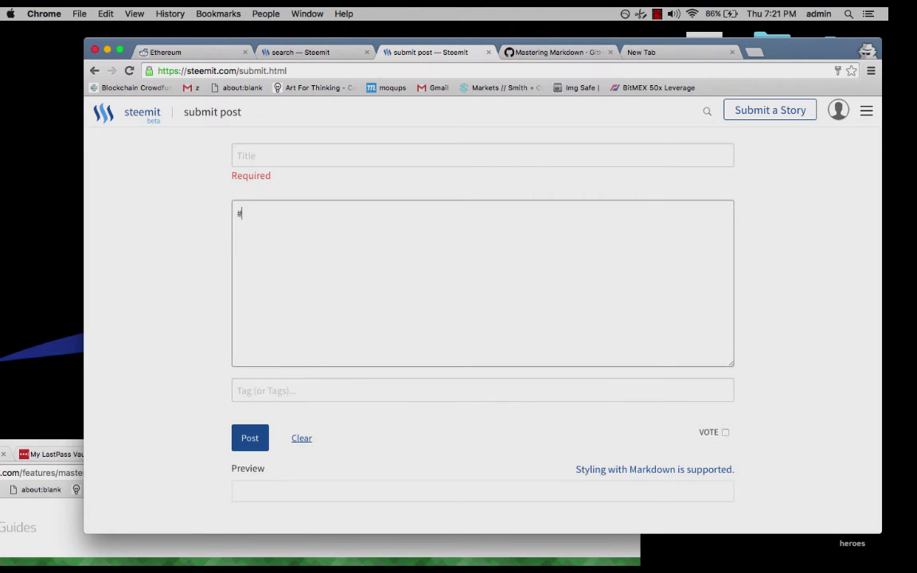
pyautogui.write('Title')
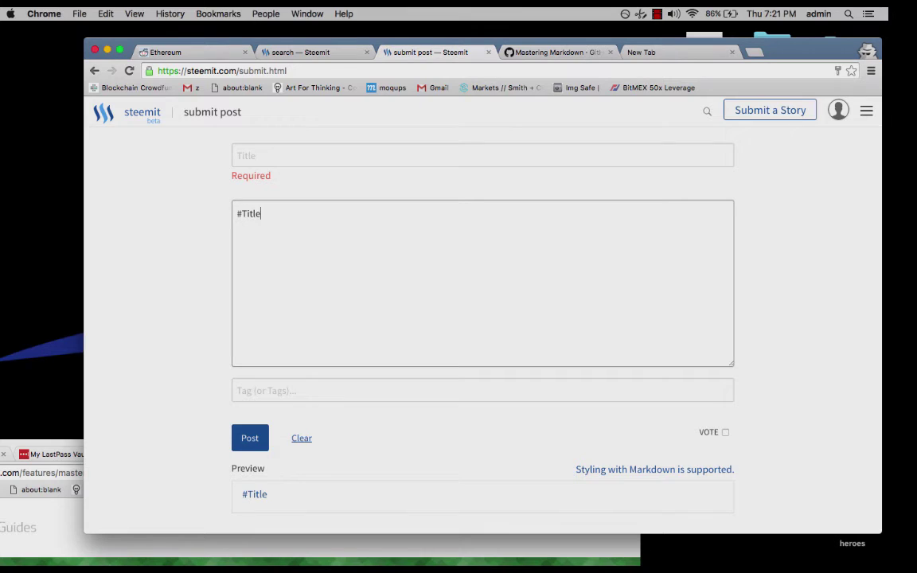
pyautogui.press('Return')
pyautogui.write('##Subitlte')
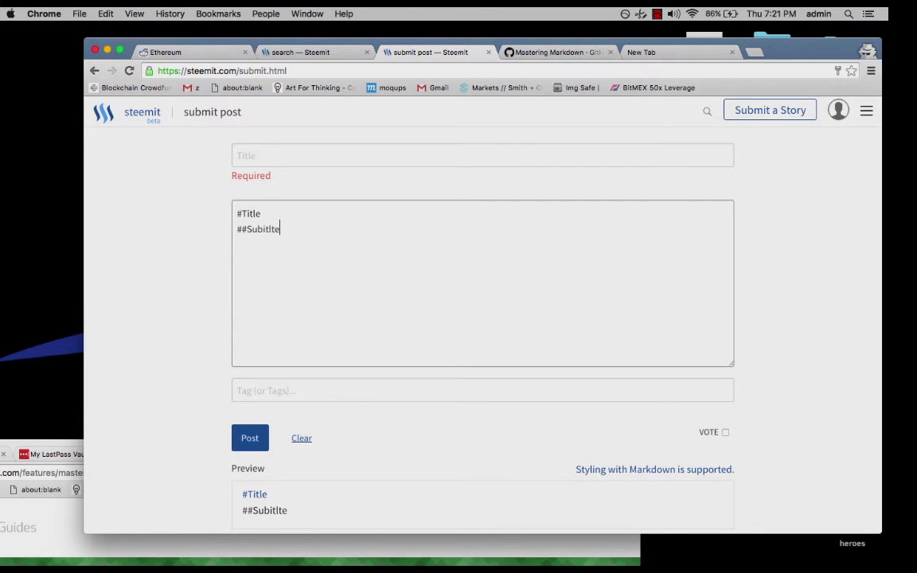
pyautogui.press('BackSpace')
pyautogui.press('BackSpace')
pyautogui.press('BackSpace')
pyautogui.press('BackSpace')
pyautogui.press('BackSpace')
pyautogui.write('title')
# Revisit the # marks on both heading lines and check the preview renders the headings.
pyautogui.press('Up')
pyautogui.press('Left')
pyautogui.press('Left')
pyautogui.press('Left')
pyautogui.press('Left')
pyautogui.press('Left')
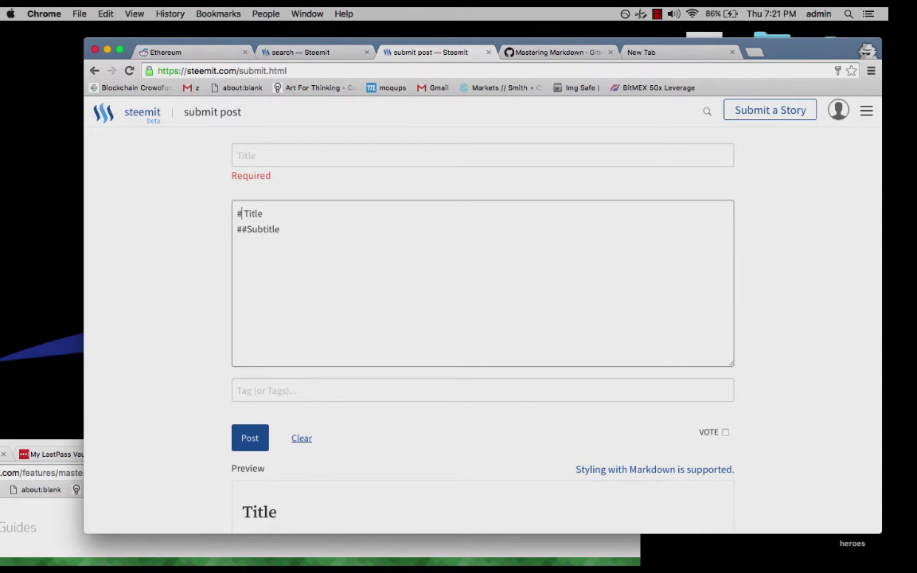
pyautogui.press('Down')
pyautogui.press('Down')
pyautogui.press('Left')
pyautogui.press('Left')
pyautogui.press('Left')
pyautogui.press('Left')
pyautogui.press('Left')
pyautogui.press('Left')
pyautogui.press('Left')
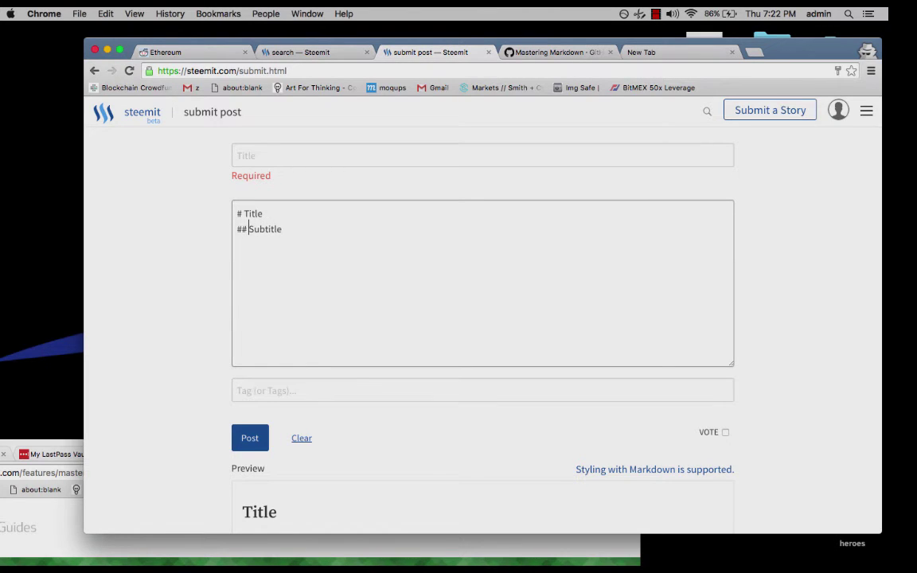
pyautogui.scroll(-1, 305, 362)
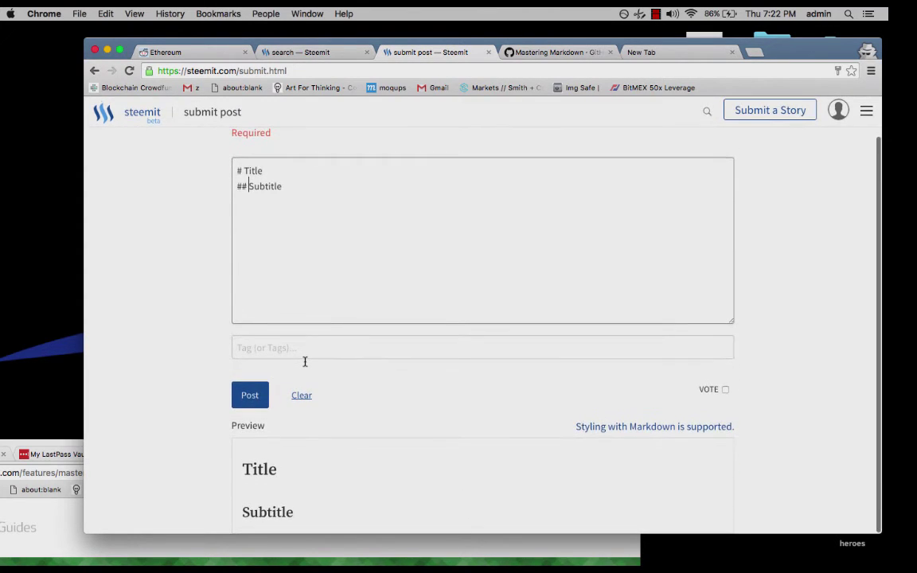
pyautogui.click(345, 204)
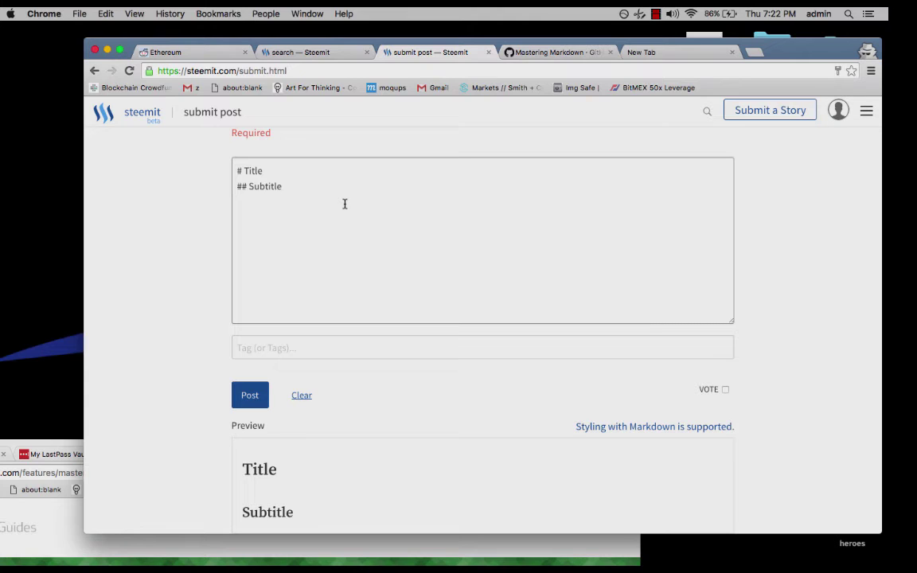
# Insert a four-item numbered list (fjaflj, fjalfkjf, fjlajfjf, jflfkjaf) below the Title heading.
pyautogui.press('Up')
pyautogui.press('Return')
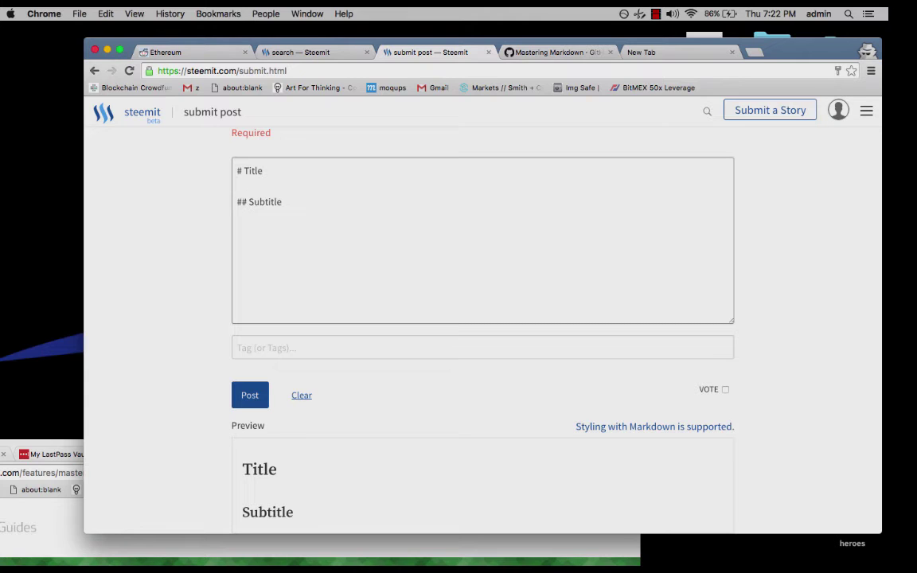
pyautogui.press('Return')
pyautogui.write('1.')
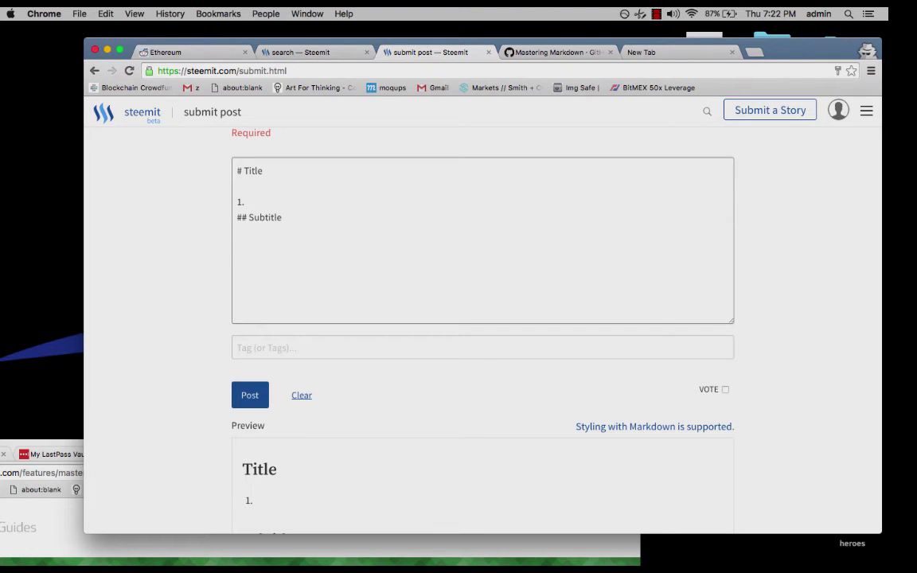
pyautogui.write(' fjaflj')
pyautogui.press('Return')
pyautogui.write('1. fjalfkjf')
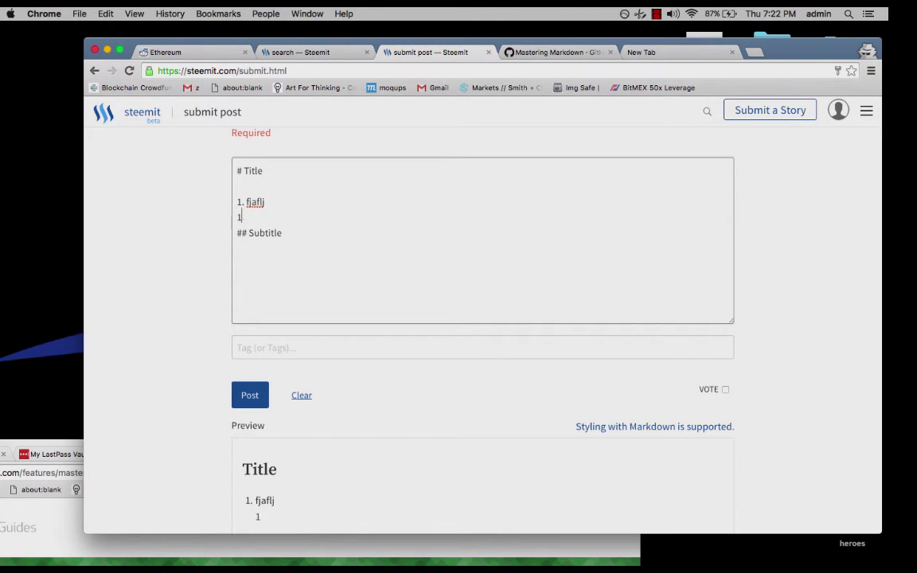
pyautogui.press('Return')
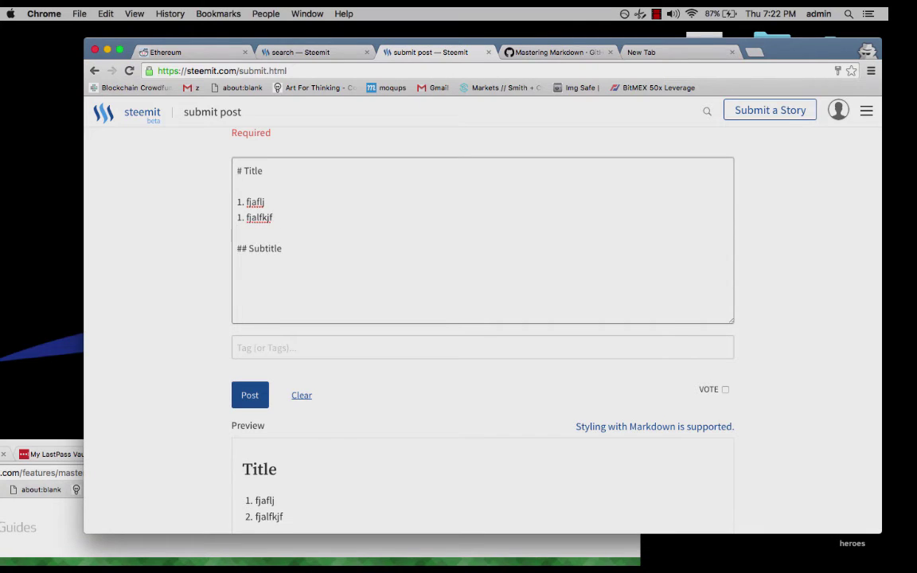
pyautogui.write('1. fjlajfjf')
pyautogui.press('Return')
pyautogui.write('3. jflfkjaf')
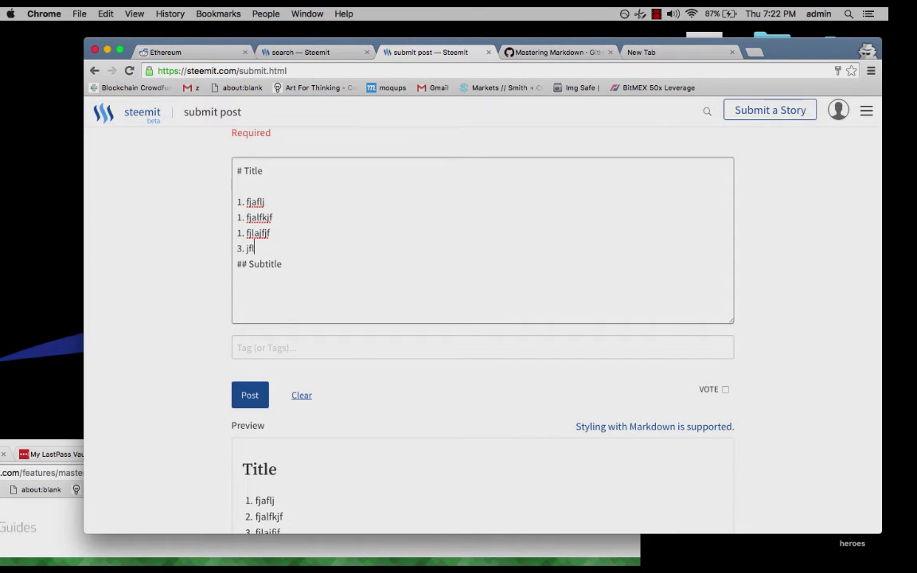
pyautogui.press('Return')
pyautogui.scroll(-2, 360, 452)
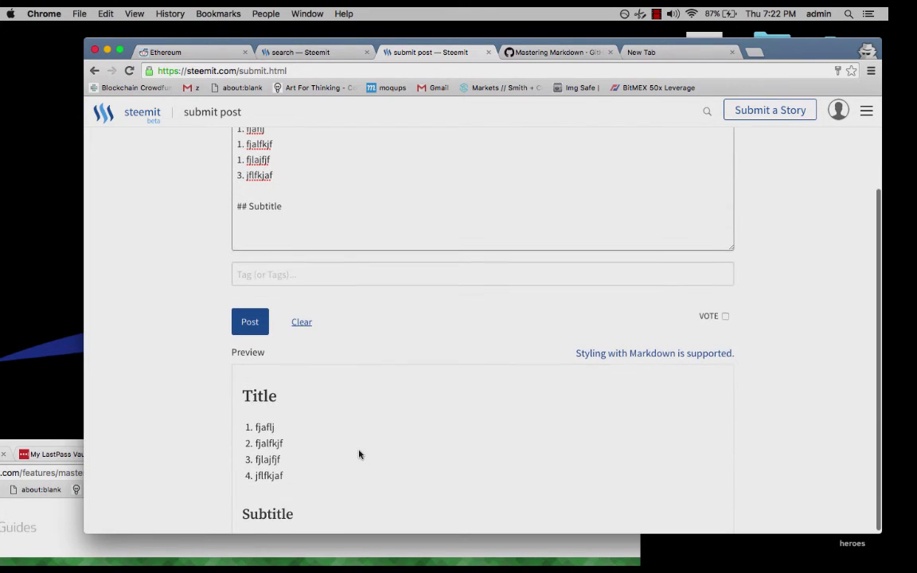
pyautogui.scroll(2, 359, 454)
pyautogui.press('Return')
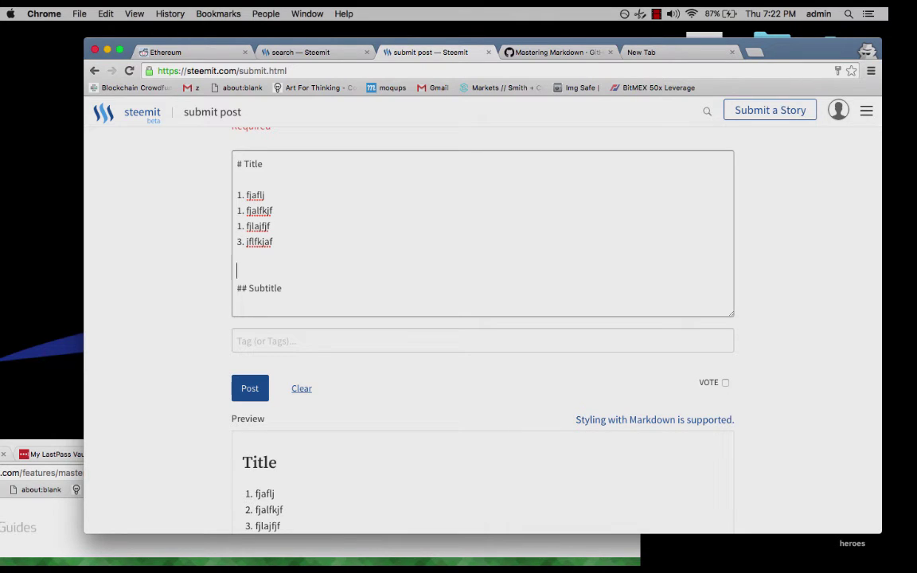
# Add two bullet items, 'flkafj' and '* jflakjf', below the numbered list.
pyautogui.write('**')
pyautogui.press('BackSpace')
pyautogui.write('flkafj')
pyautogui.press('Return')
pyautogui.write('flkjfa')
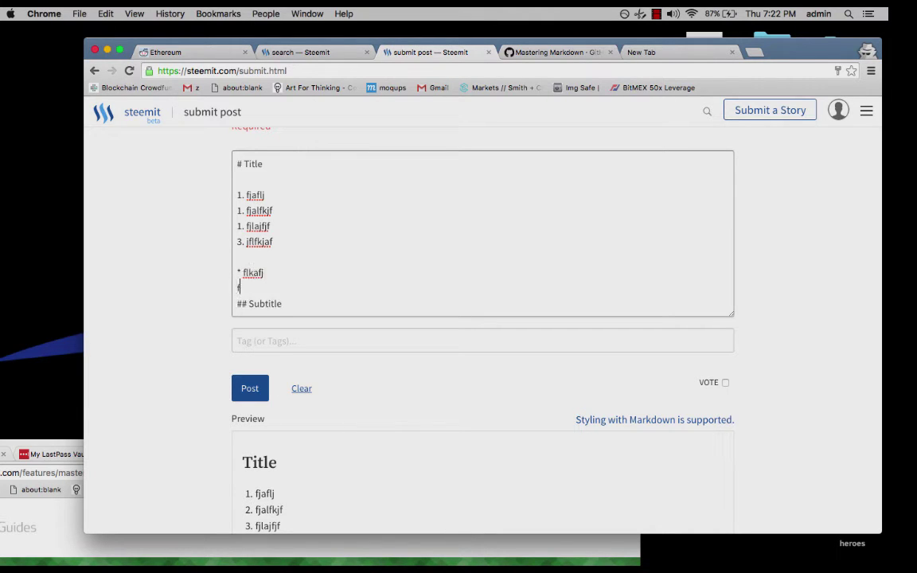
pyautogui.press('BackSpace')
pyautogui.press('BackSpace')
pyautogui.press('BackSpace')
pyautogui.press('BackSpace')
pyautogui.press('BackSpace')
pyautogui.press('BackSpace')
pyautogui.write('* jflakjf')
# Add a line reading '** flakfafljf' after the bullets and check the preview.
pyautogui.scroll(-2, 482, 318)
pyautogui.scroll(-1, 483, 318)
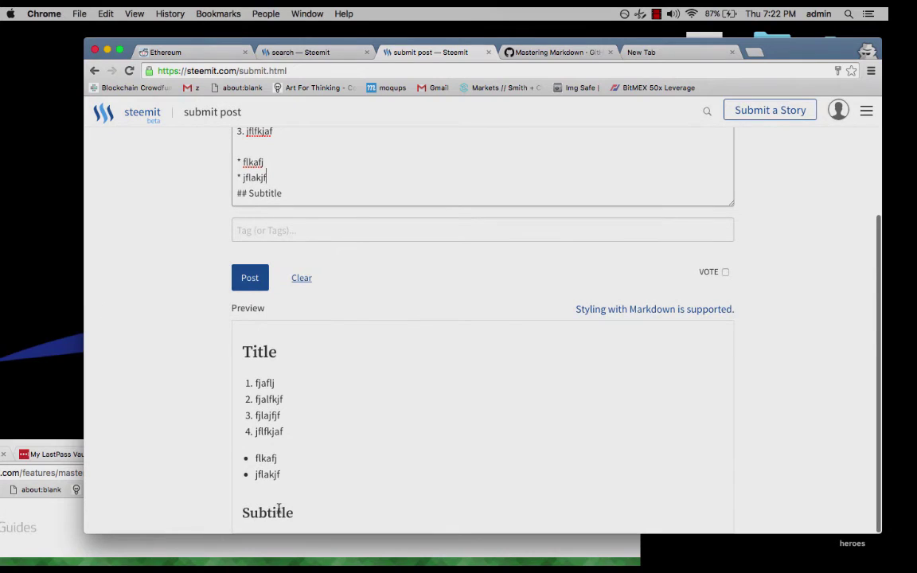
pyautogui.press('Return')
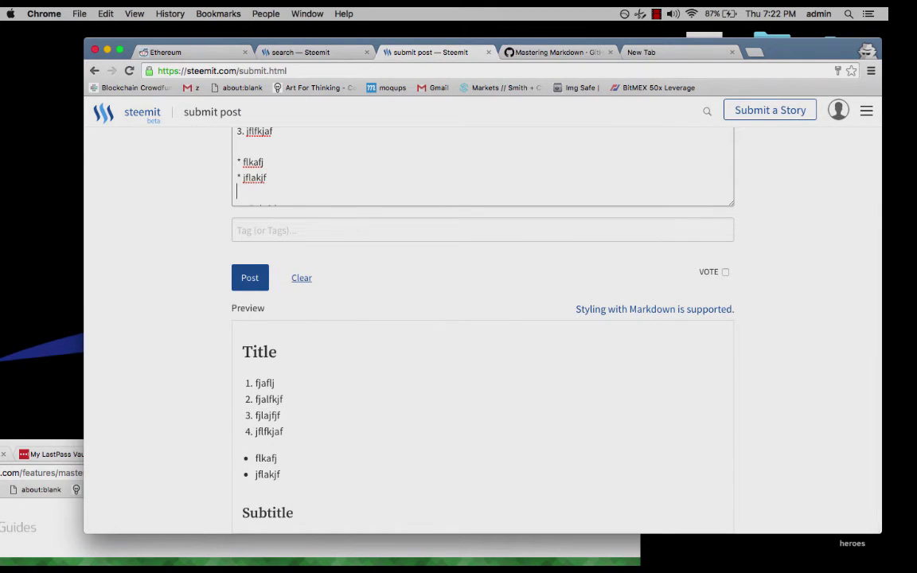
pyautogui.write('** flakfafljf')
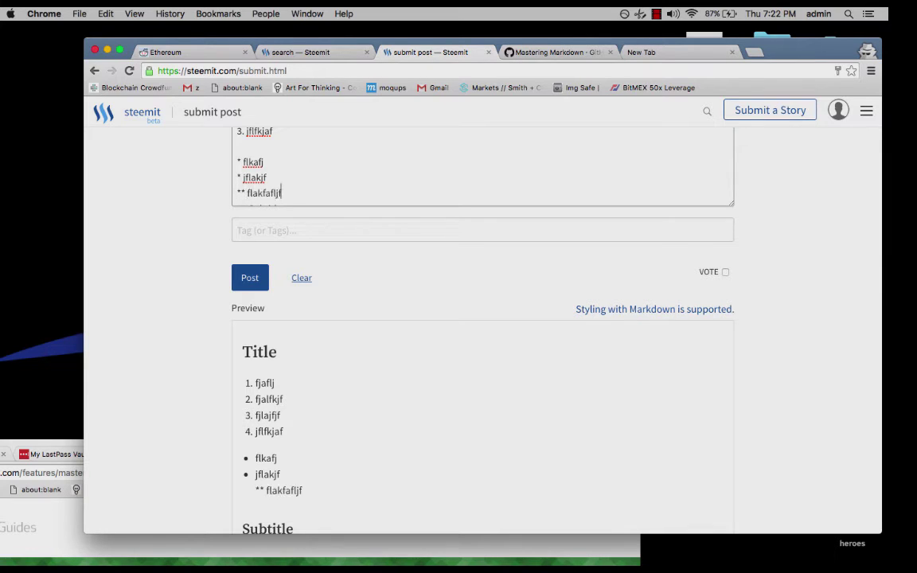
pyautogui.scroll(-1, 284, 503)
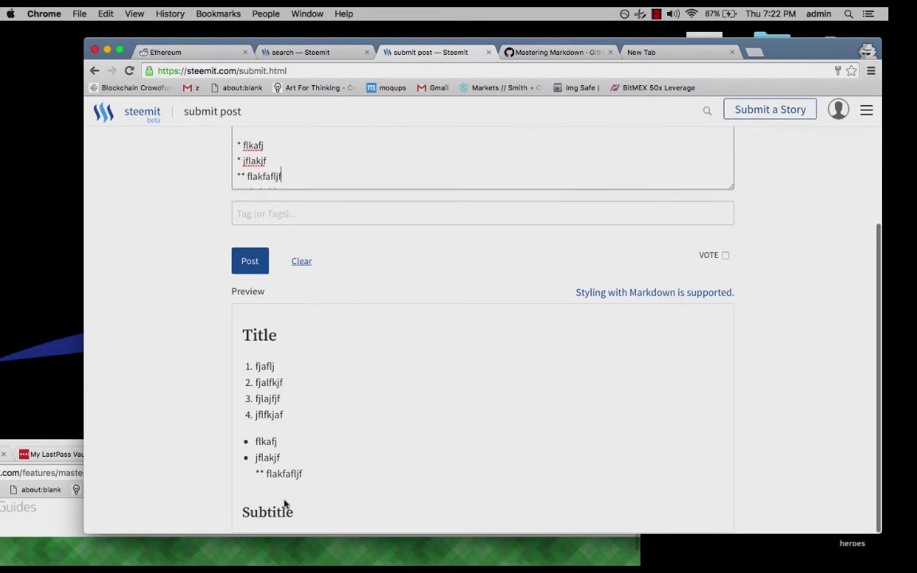
pyautogui.scroll(2, 284, 504)
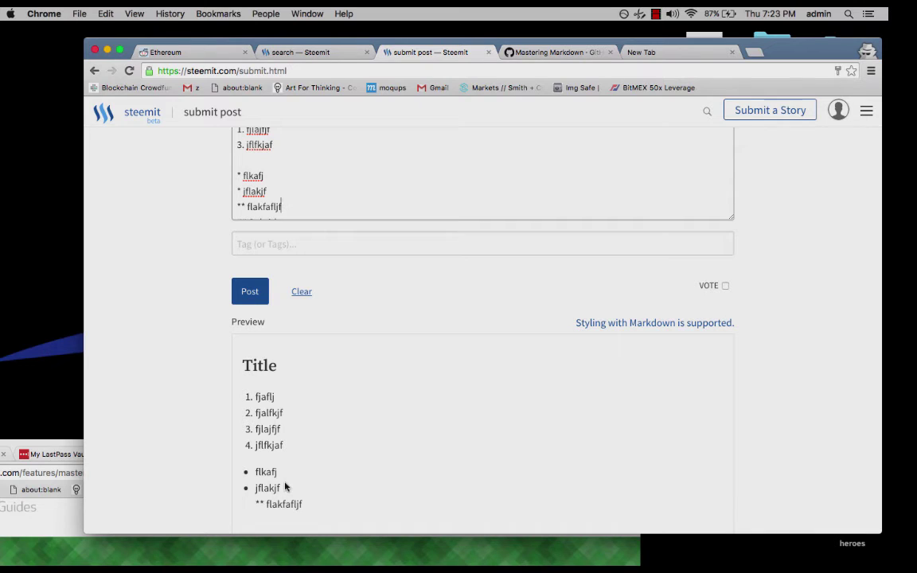
pyautogui.scroll(-1, 307, 189)
# Bring up the text context menu several times and dismiss it without changes.
pyautogui.rightClick(311, 200)
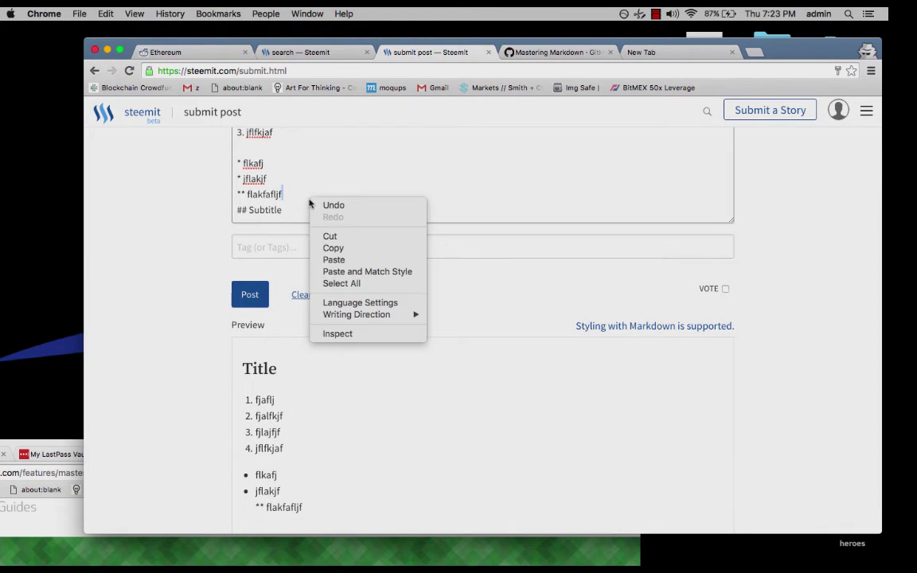
pyautogui.click(247, 192)
pyautogui.rightClick(255, 210)
pyautogui.click(249, 193)
pyautogui.rightClick(250, 194)
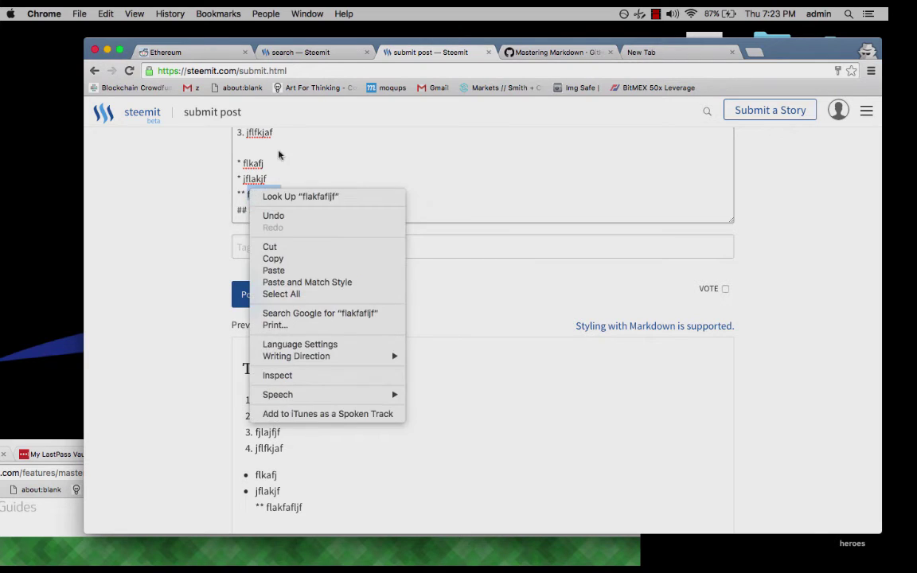
pyautogui.rightClick(254, 141)
pyautogui.click(261, 139)
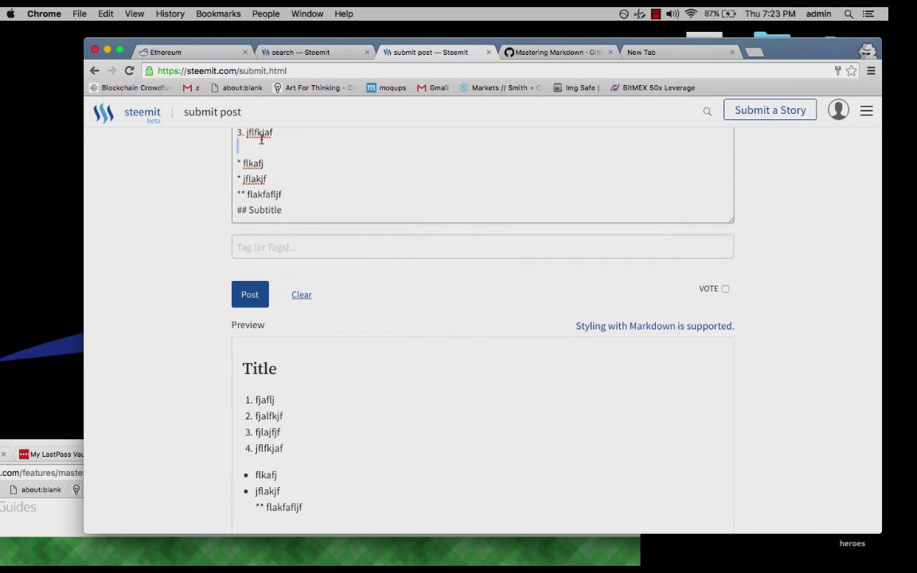
# Paste the GitHub link example on a new line under the Subtitle heading.
pyautogui.click(309, 209)
pyautogui.press('Return')
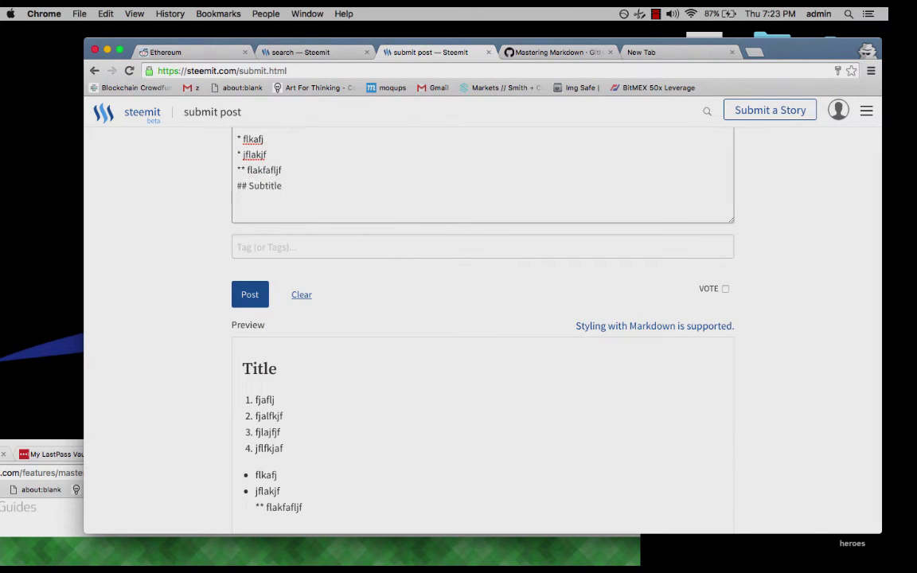
pyautogui.write('[GitHub](http://github.com)')
pyautogui.press('BackSpace')
pyautogui.press('BackSpace')
pyautogui.press('BackSpace')
pyautogui.press('BackSpace')
pyautogui.press('BackSpace')
pyautogui.press('BackSpace')
pyautogui.press('BackSpace')
pyautogui.press('BackSpace')
pyautogui.press('BackSpace')
pyautogui.press('BackSpace')
pyautogui.press('BackSpace')
pyautogui.press('BackSpace')
pyautogui.press('BackSpace')
pyautogui.press('BackSpace')
pyautogui.press('BackSpace')
pyautogui.press('BackSpace')
pyautogui.press('BackSpace')
pyautogui.press('BackSpace')
pyautogui.press('BackSpace')
pyautogui.press('BackSpace')
pyautogui.press('BackSpace')
pyautogui.press('BackSpace')
pyautogui.press('BackSpace')
pyautogui.press('BackSpace')
pyautogui.press('BackSpace')
pyautogui.press('BackSpace')
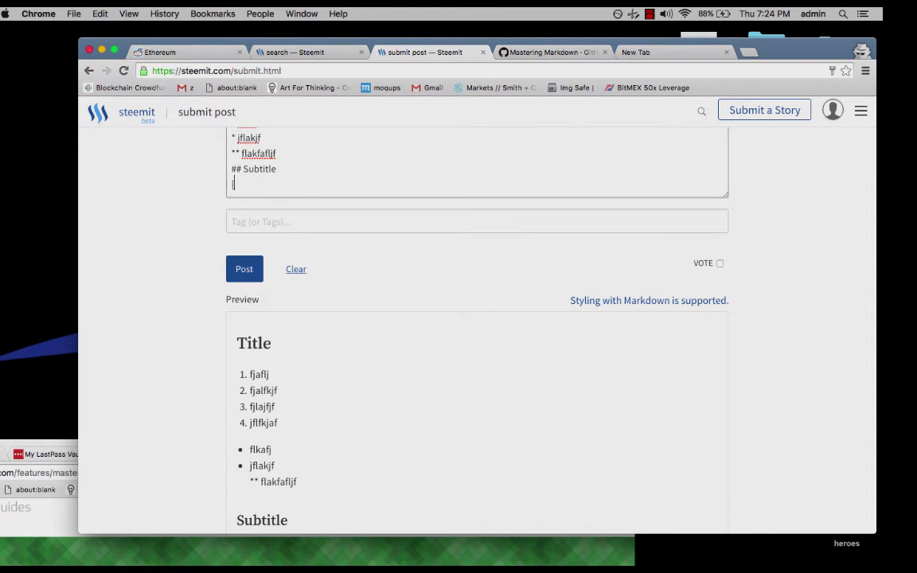
pyautogui.write('Stee')
pyautogui.write('http://ww')
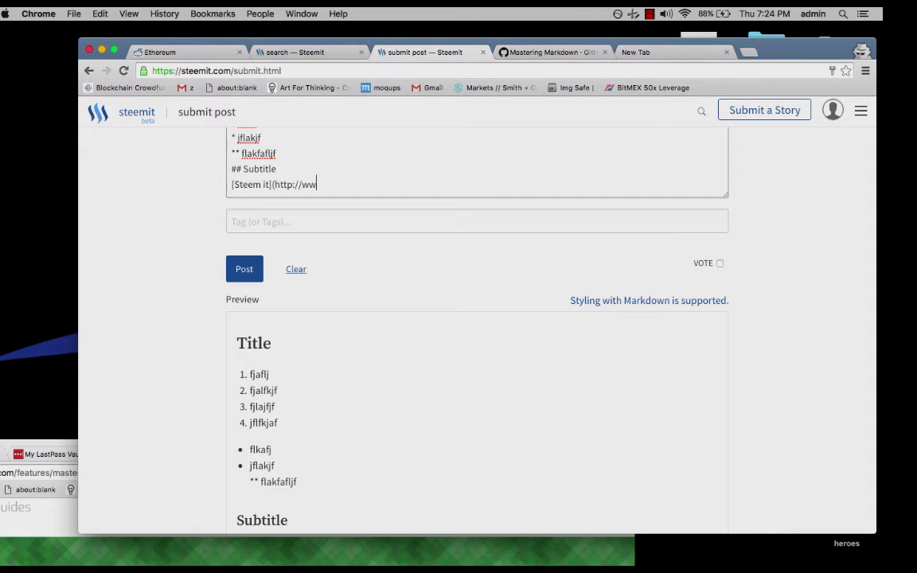
pyautogui.write('w.steemit)')
pyautogui.press('Left')
pyautogui.press('Left')
pyautogui.press('Left')
pyautogui.press('Left')
pyautogui.press('Left')
pyautogui.press('Left')
pyautogui.press('Left')
pyautogui.press('Left')
pyautogui.press('Left')
pyautogui.press('Left')
pyautogui.press('Left')
pyautogui.press('Left')
pyautogui.scroll(-2, 348, 347)
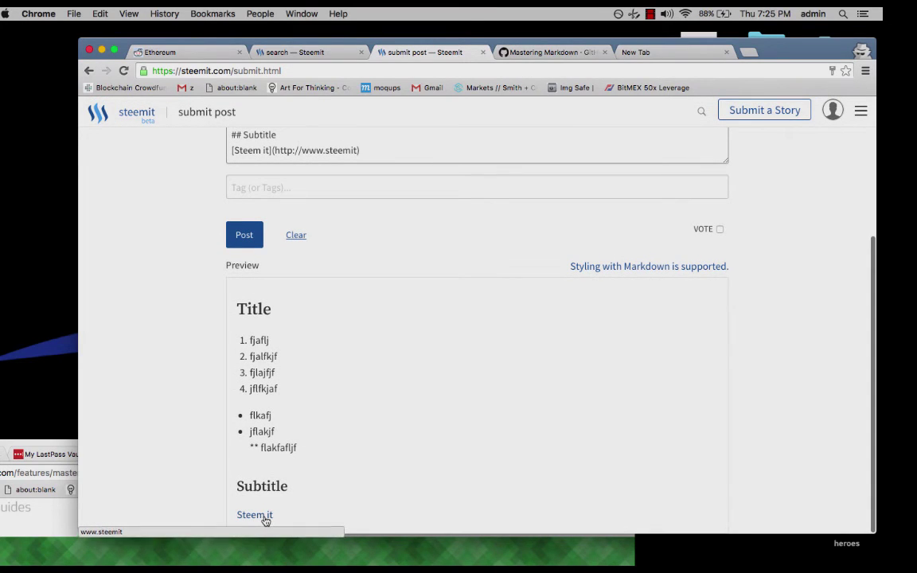
pyautogui.rightClick(423, 157)
pyautogui.click(423, 155)
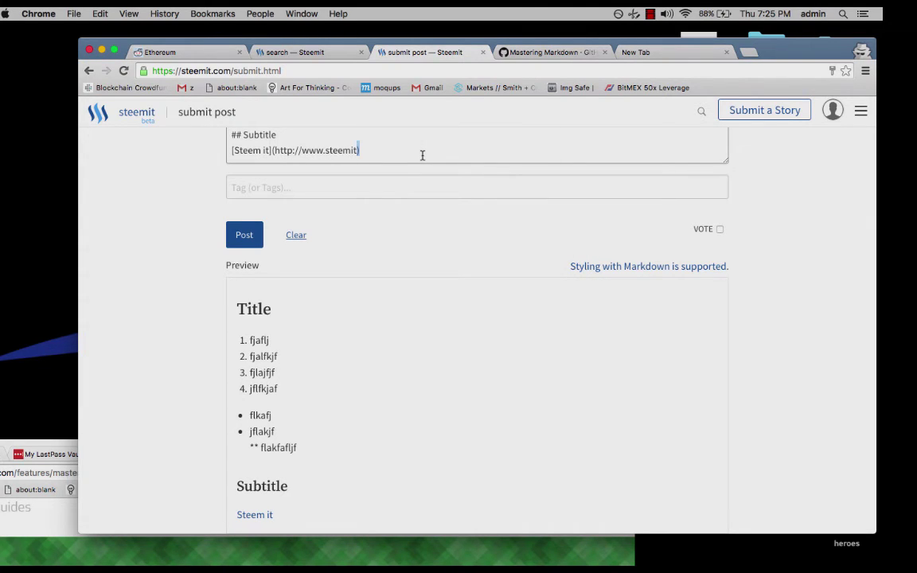
# Append '.com' to the link address and add a bold '**text**' line below it.
pyautogui.write('.com')
pyautogui.press('Return')
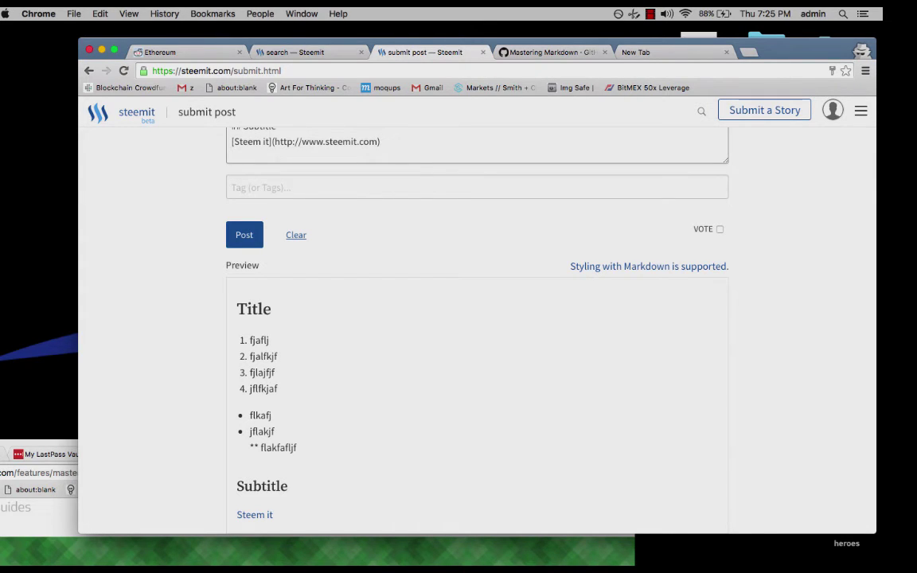
pyautogui.press('Return')
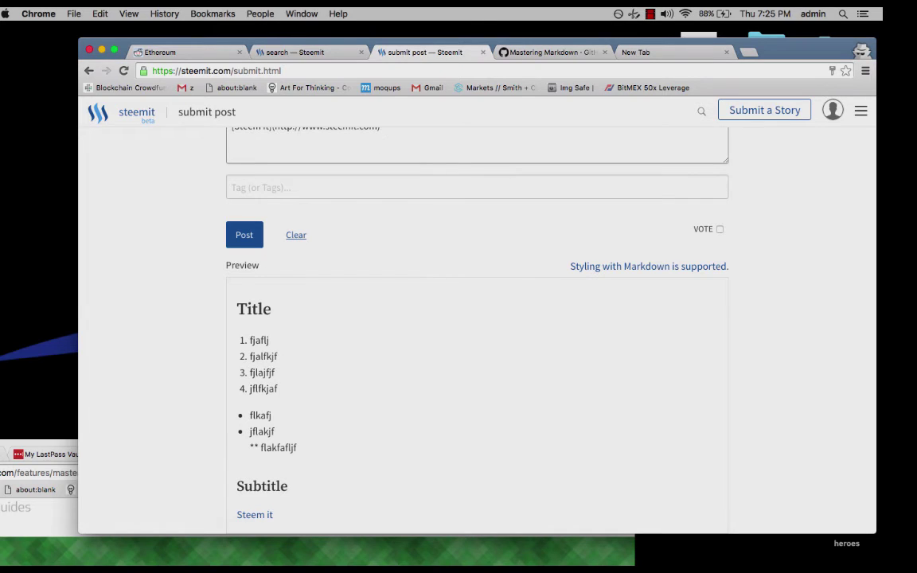
pyautogui.write('-')
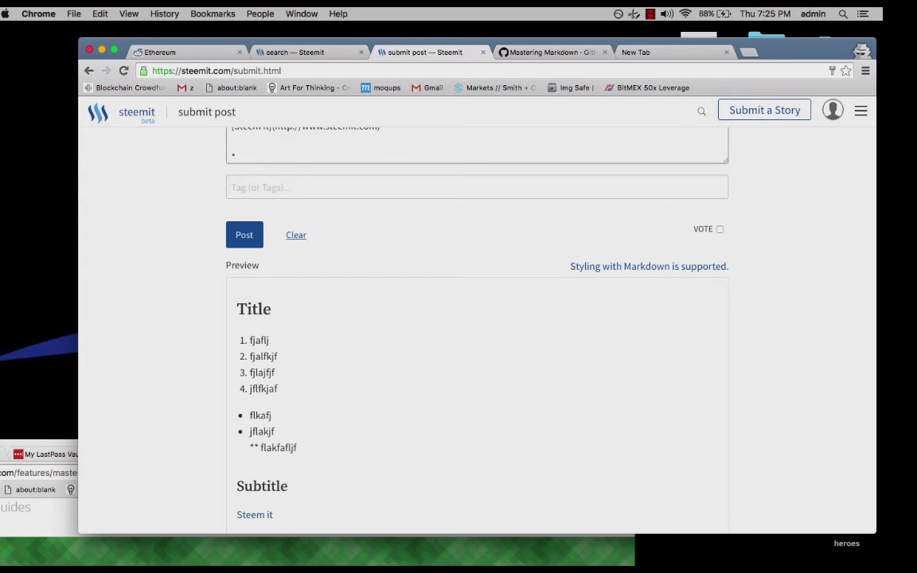
pyautogui.write('text*')
pyautogui.scroll(-2, 599, 454)
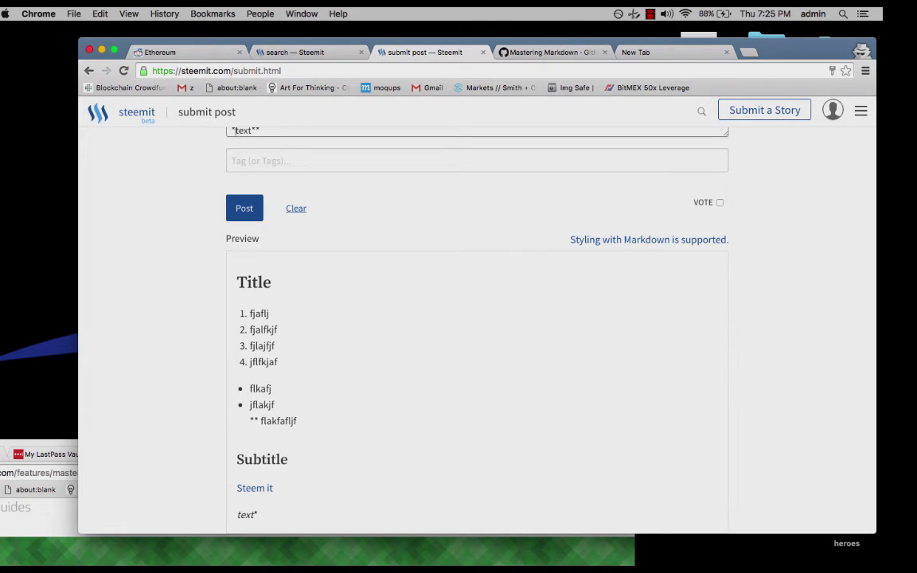
pyautogui.write('*')
# Glance at the Mastering Markdown guide and Steemit search results, then return to the draft.
pyautogui.scroll(-1, 300, 148)
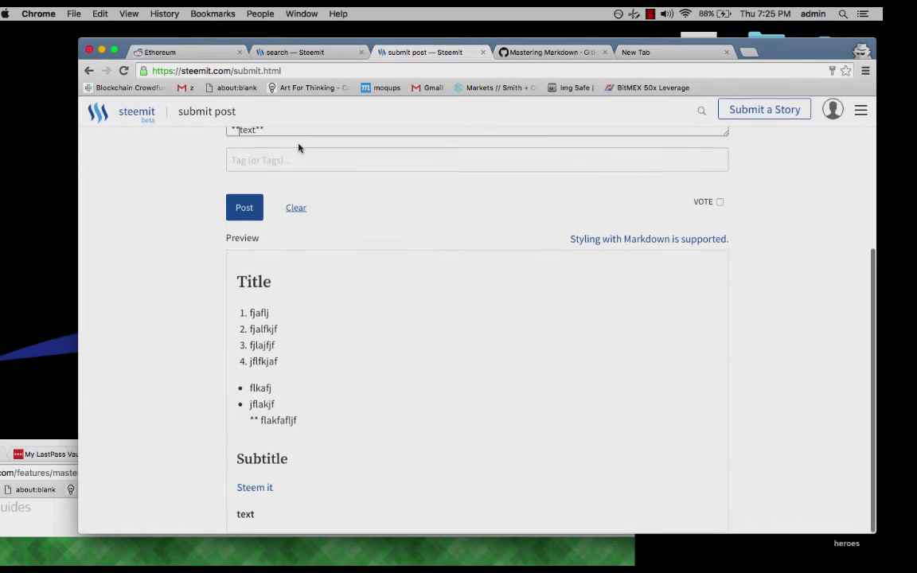
pyautogui.press('Right')
pyautogui.press('Right')
pyautogui.press('Right')
pyautogui.press('Right')
pyautogui.press('Right')
pyautogui.press('Right')
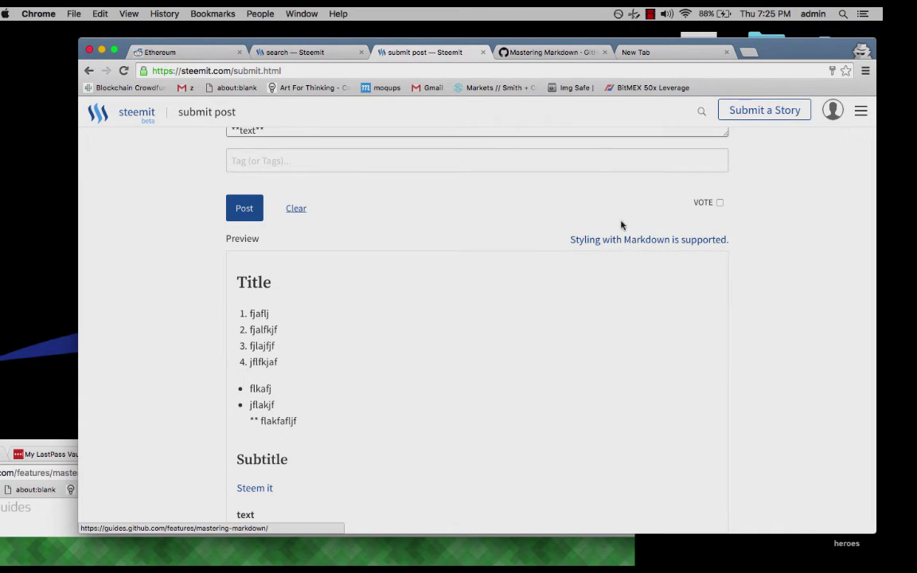
pyautogui.click(555, 53)
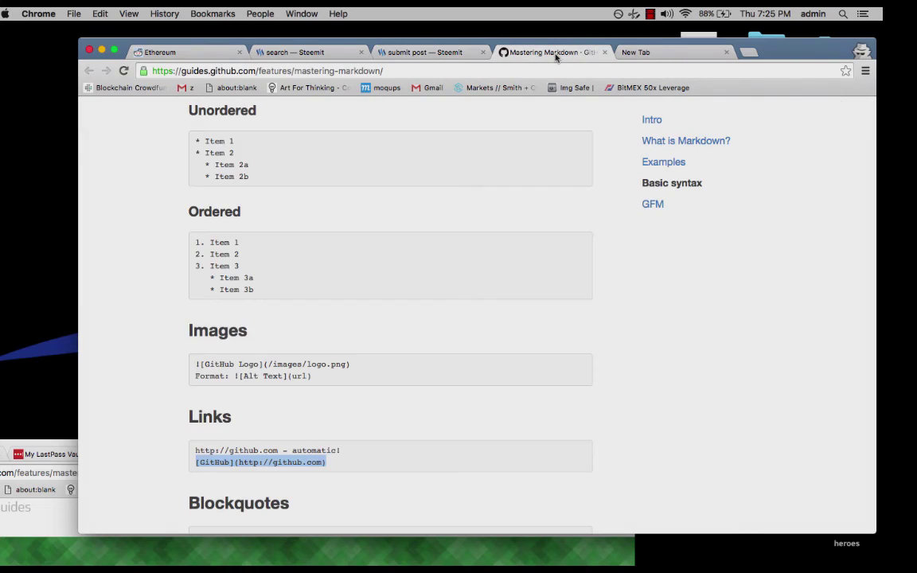
pyautogui.scroll(15, 469, 155)
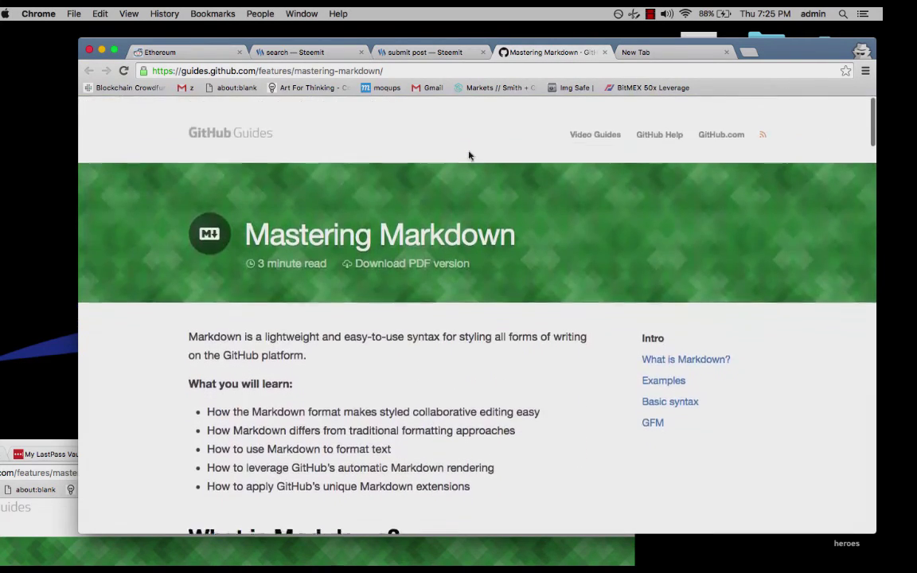
pyautogui.scroll(-5, 469, 155)
pyautogui.scroll(5, 469, 156)
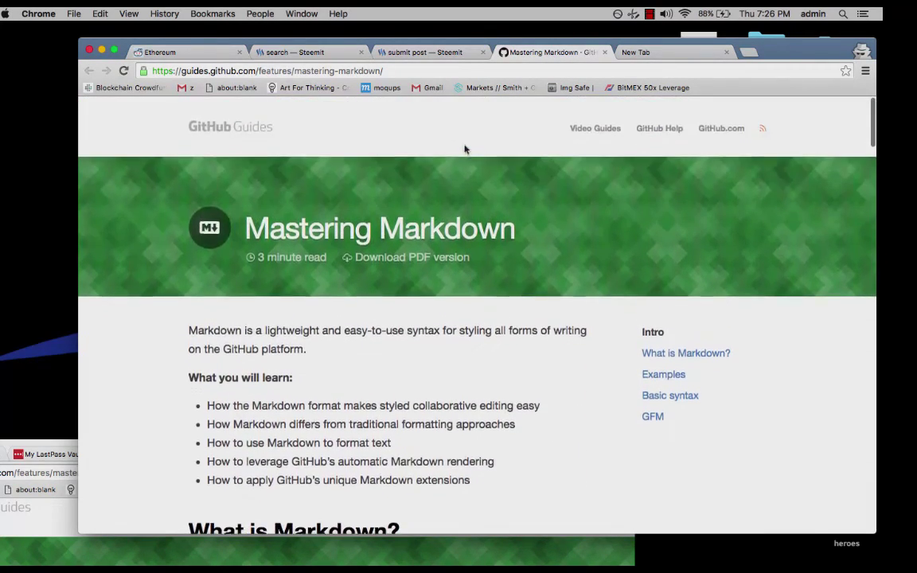
pyautogui.click(334, 53)
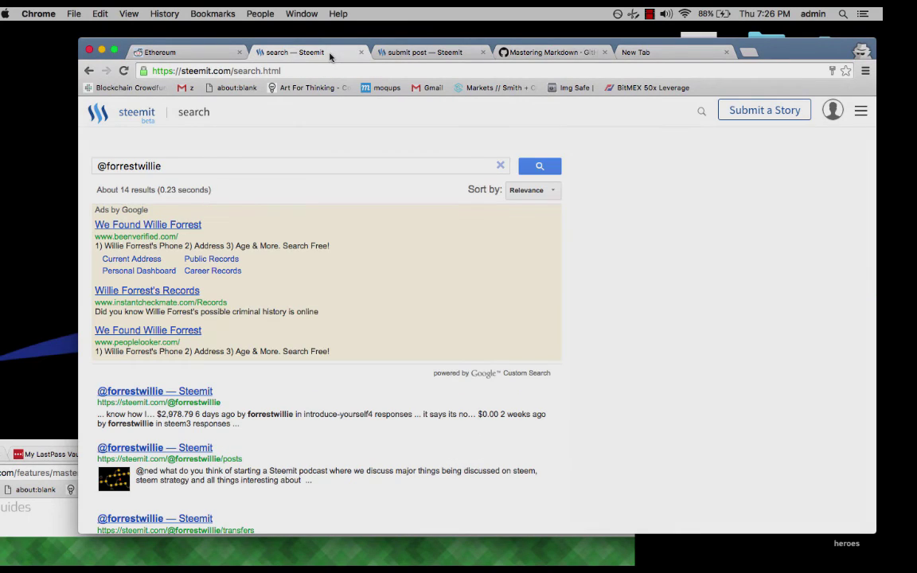
pyautogui.click(403, 54)
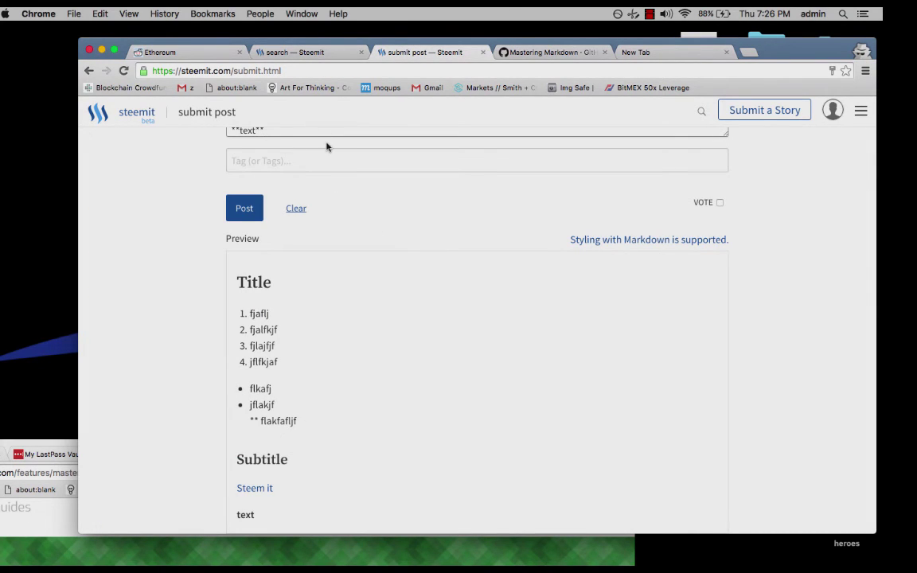
# Review the Markdown source and add an empty line after the '**text**' line.
pyautogui.scroll(5, 326, 147)
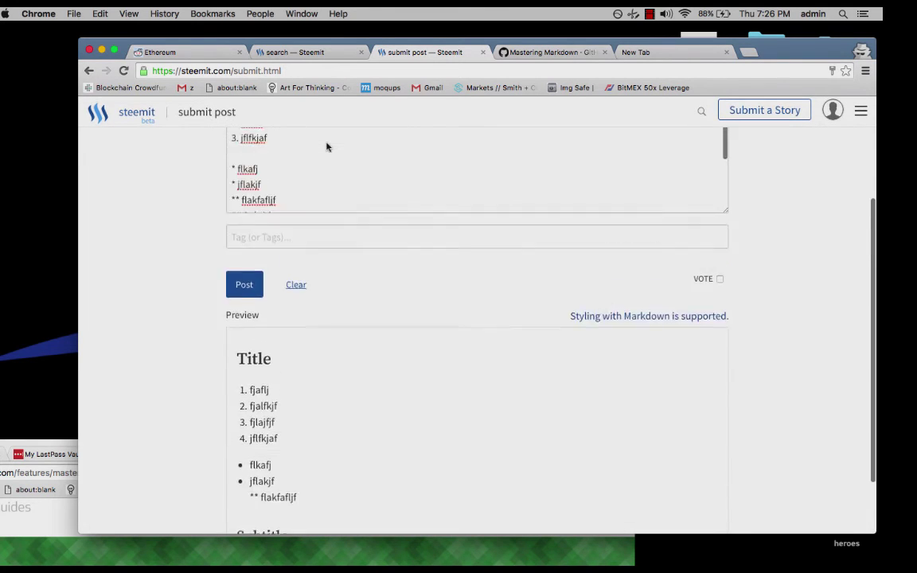
pyautogui.scroll(2, 327, 146)
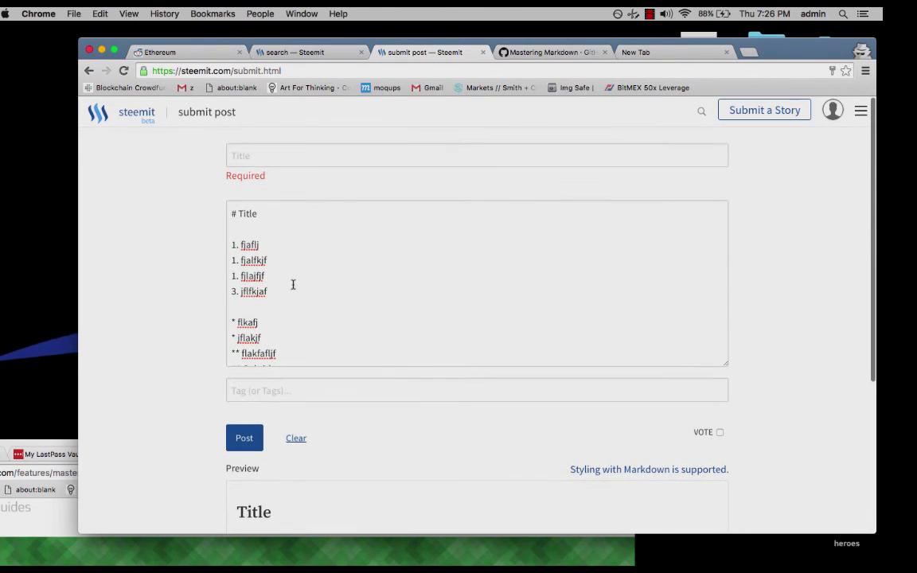
pyautogui.scroll(-4, 327, 326)
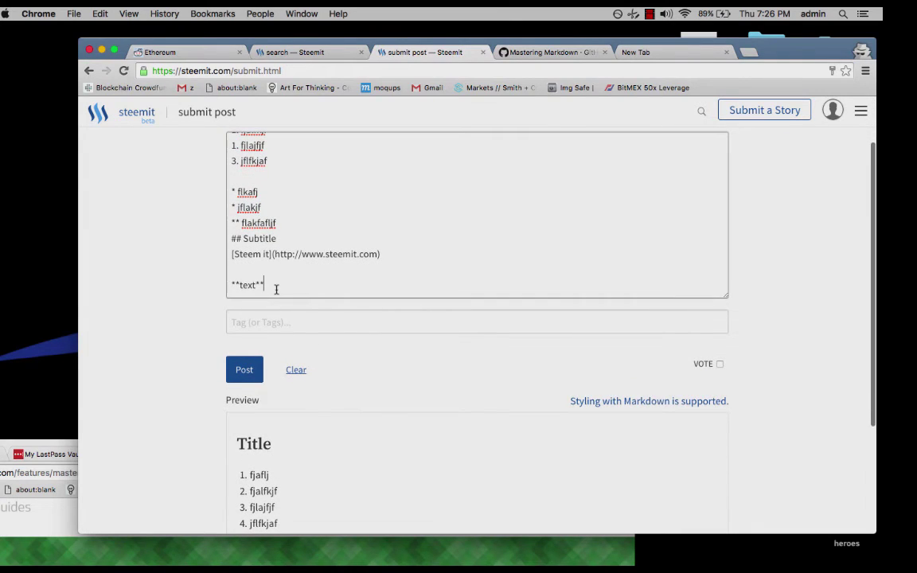
pyautogui.press('Return')
pyautogui.press('Return')
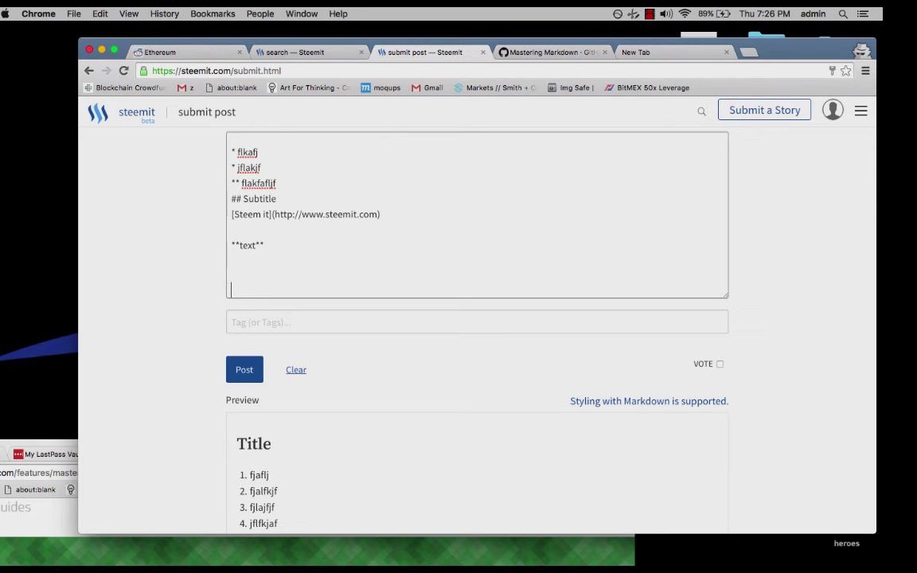
# Scroll the Mastering Markdown guide to Images and select the '![GitHub Logo](/images/logo.png)' line.
pyautogui.click(509, 53)
pyautogui.scroll(-15, 329, 404)
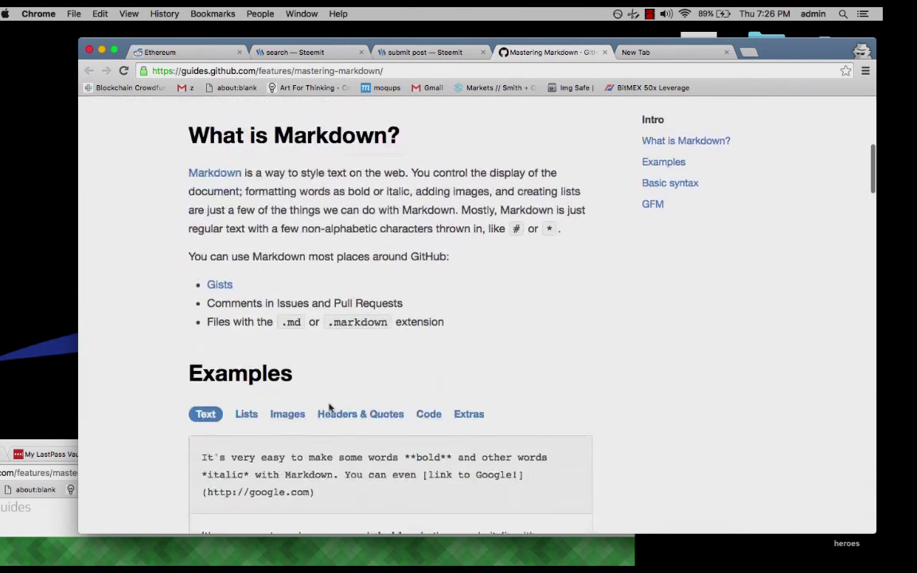
pyautogui.scroll(-12, 329, 405)
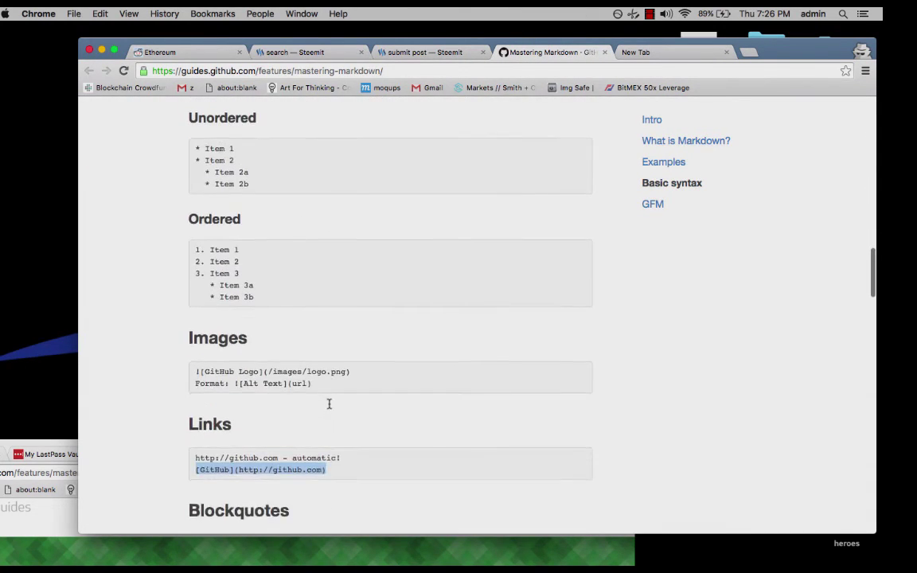
pyautogui.scroll(-3, 329, 405)
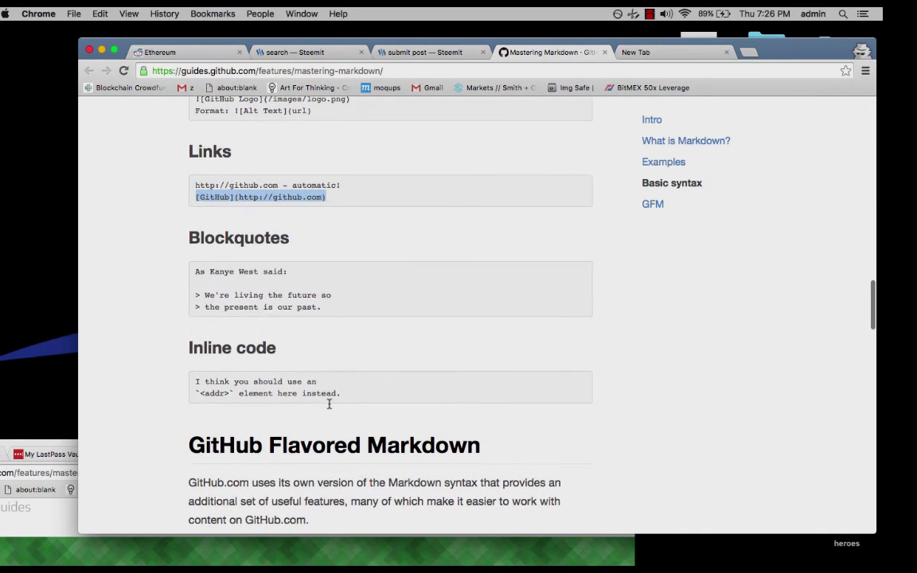
pyautogui.scroll(3, 328, 405)
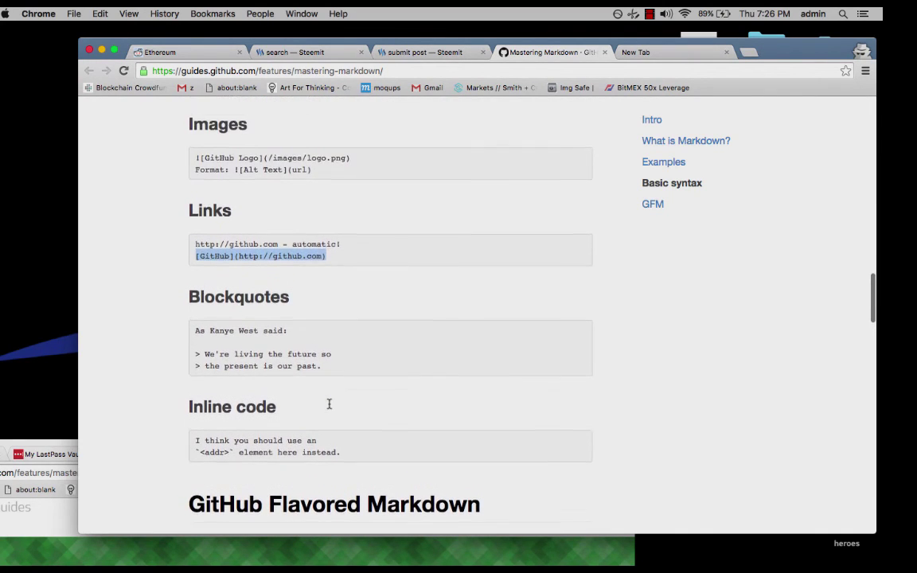
pyautogui.click(363, 172)
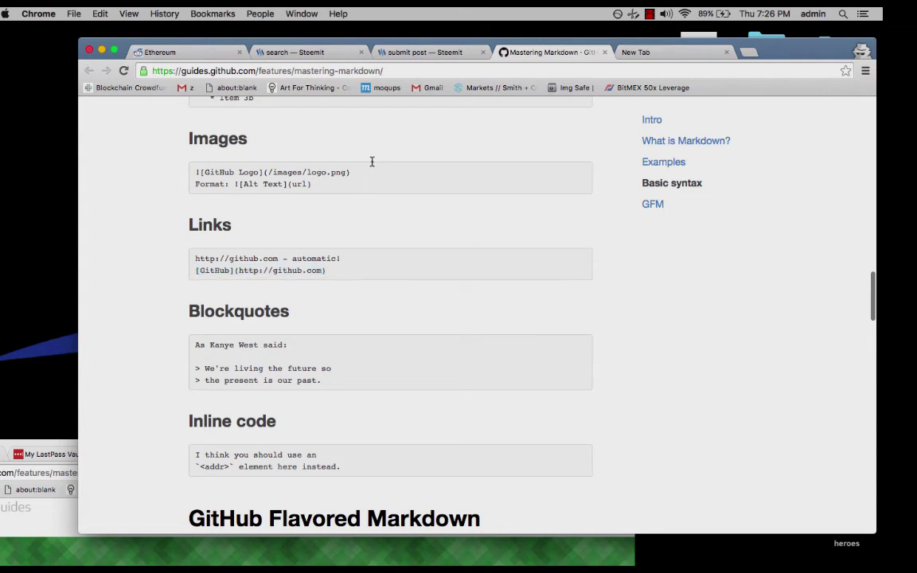
pyautogui.moveTo(355, 172); pyautogui.dragTo(64, 167)
pyautogui.press('super+c')
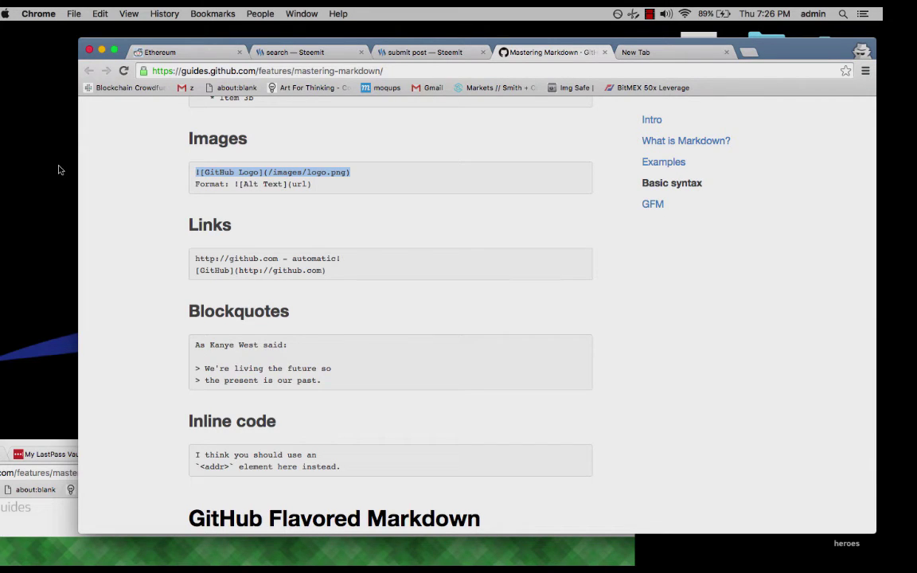
# Paste '![GitHub Logo](/images/logo.png)' below the bold text and check the broken-image preview.
pyautogui.click(368, 46)
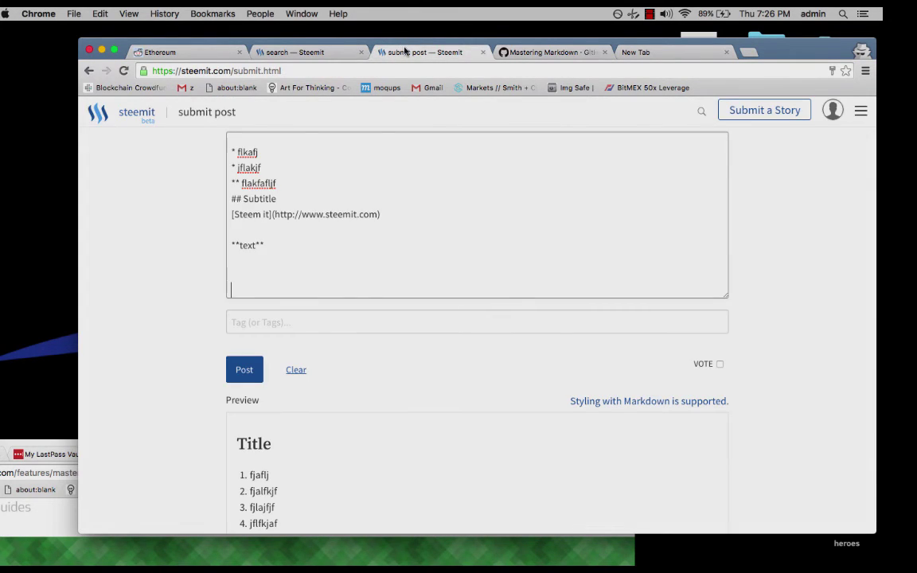
pyautogui.press('super+v')
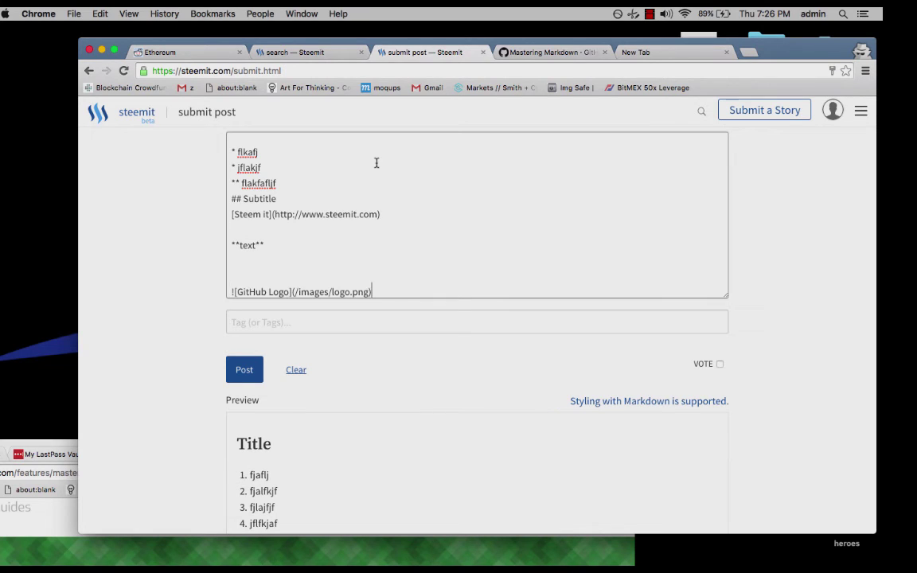
pyautogui.scroll(-2, 391, 203)
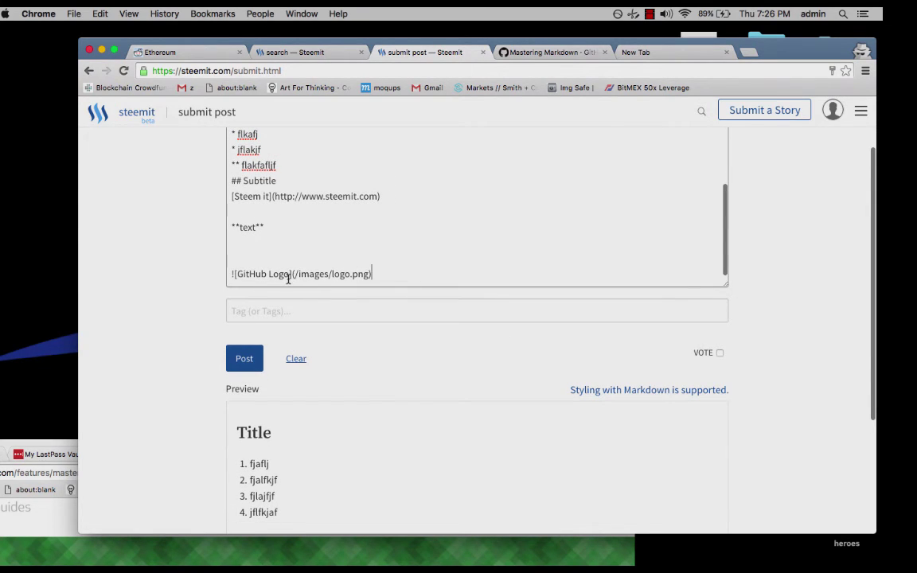
pyautogui.scroll(-5, 288, 278)
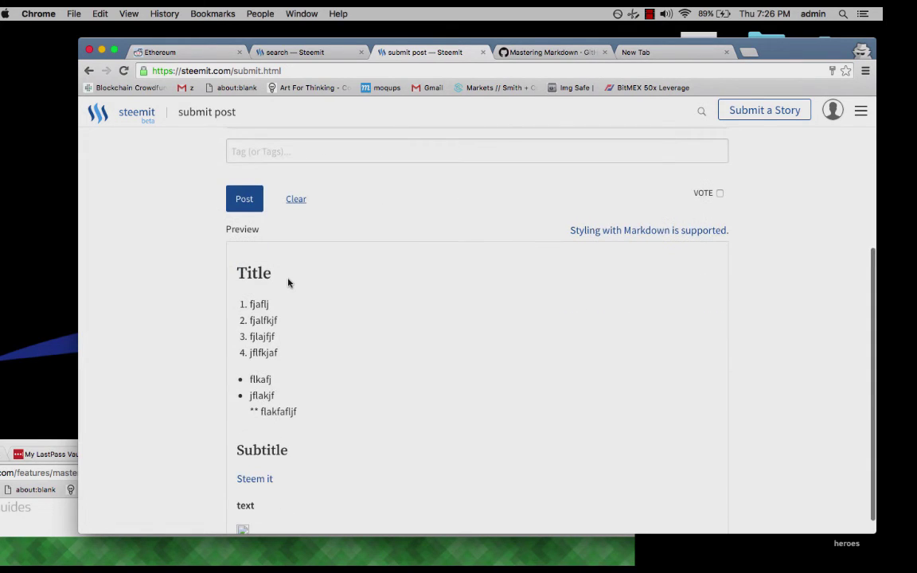
pyautogui.scroll(2, 288, 282)
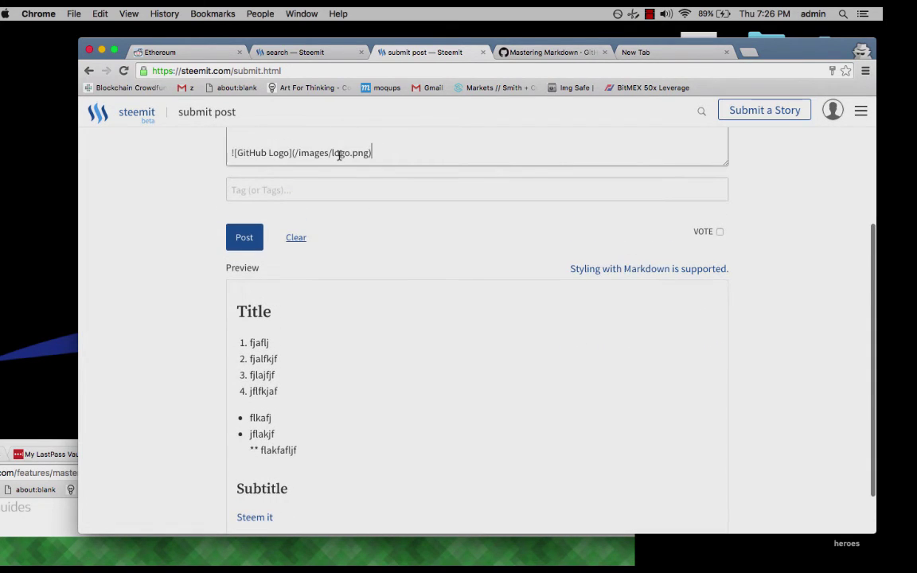
# Search images.google.com for 'steem logo' in the new tab.
pyautogui.click(661, 53)
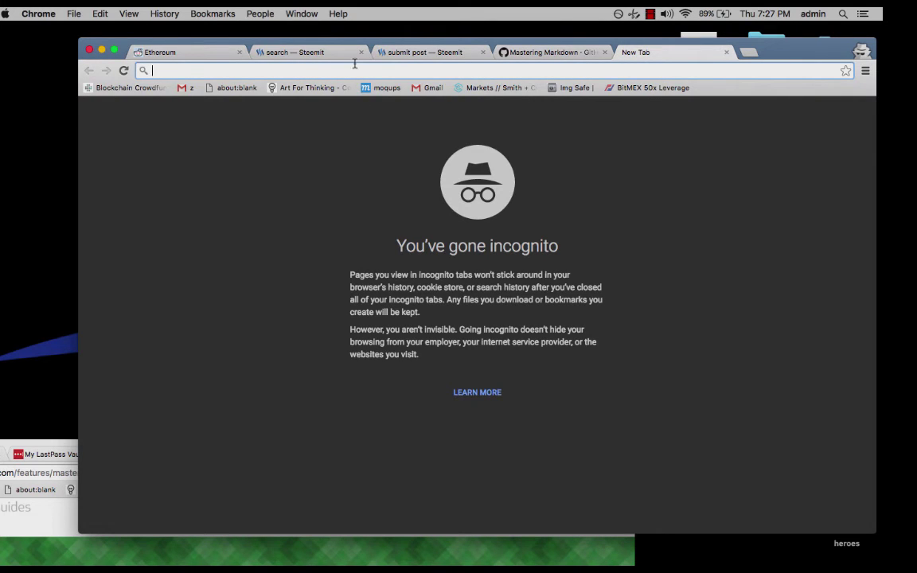
pyautogui.write('images.google.')
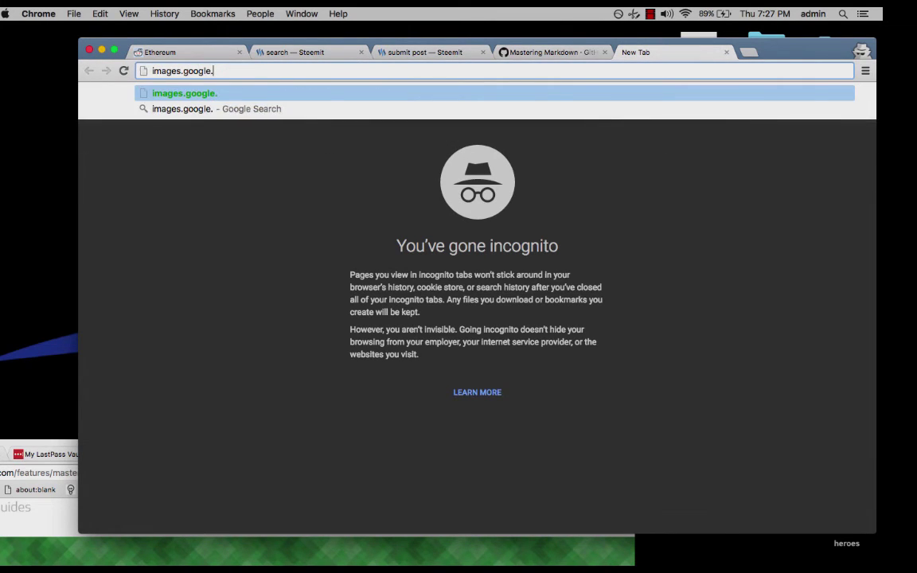
pyautogui.write('com')
pyautogui.press('Return')
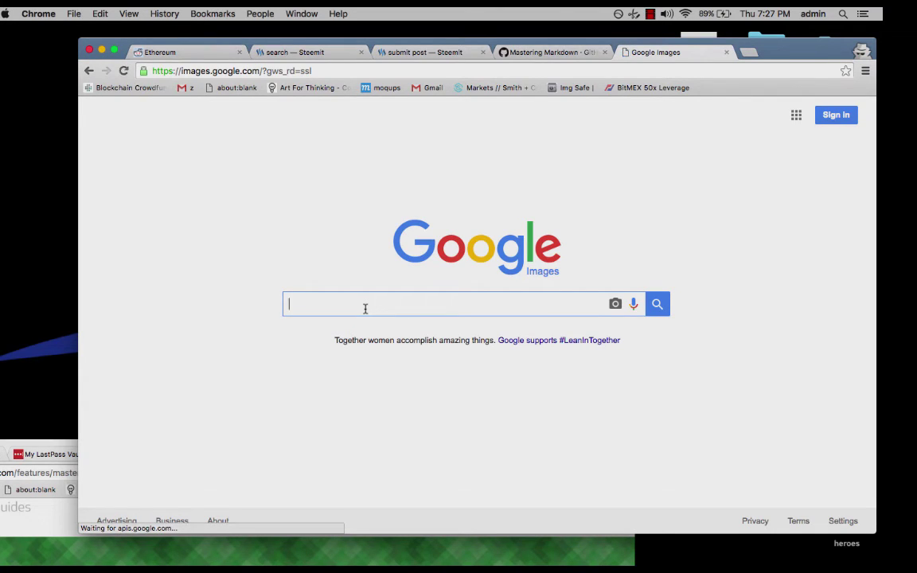
pyautogui.write('steem logo')
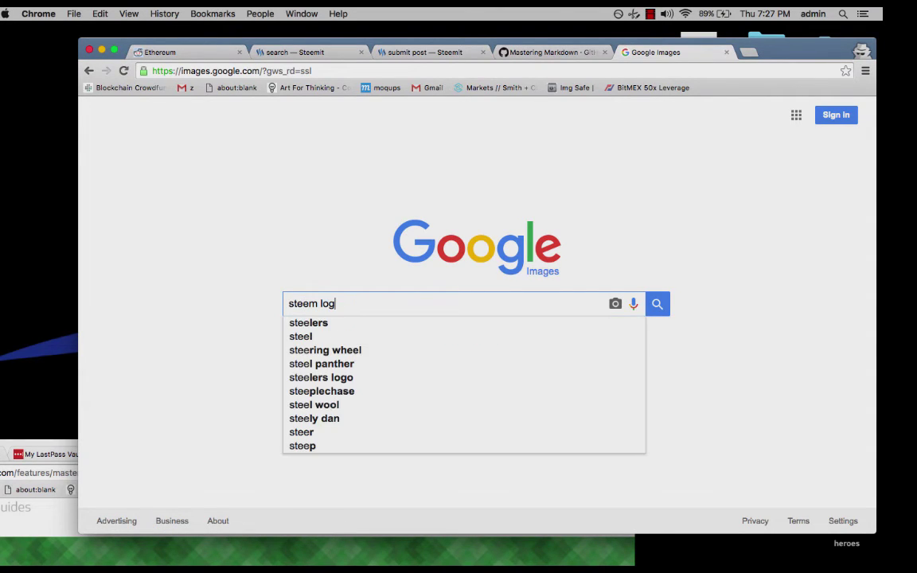
pyautogui.press('Return')
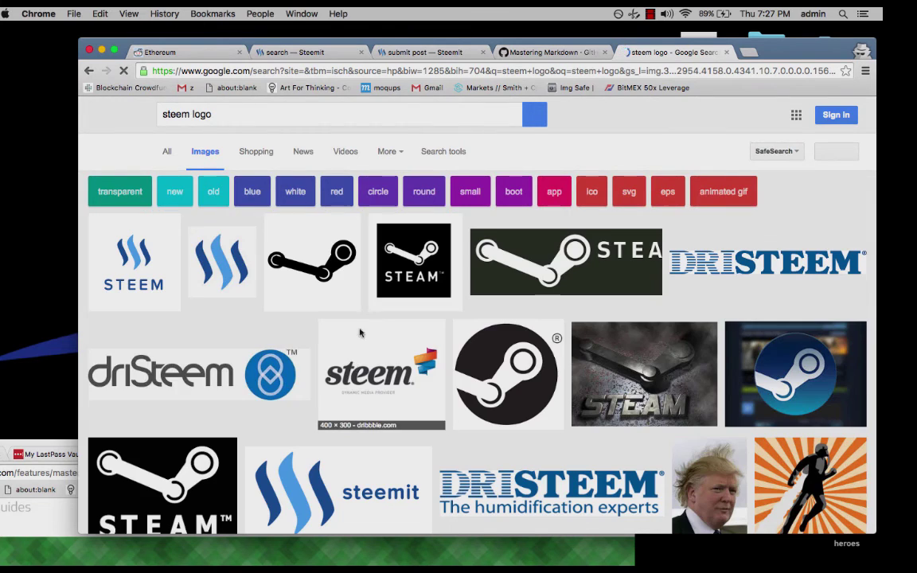
# Open the first result's full-size steem.io/images/steem.png and select its address.
pyautogui.click(153, 288)
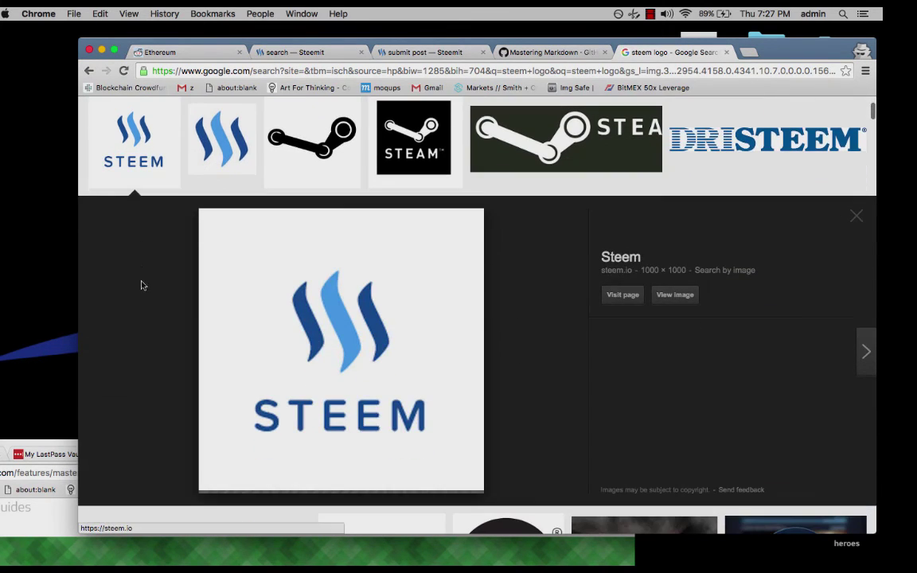
pyautogui.click(661, 300)
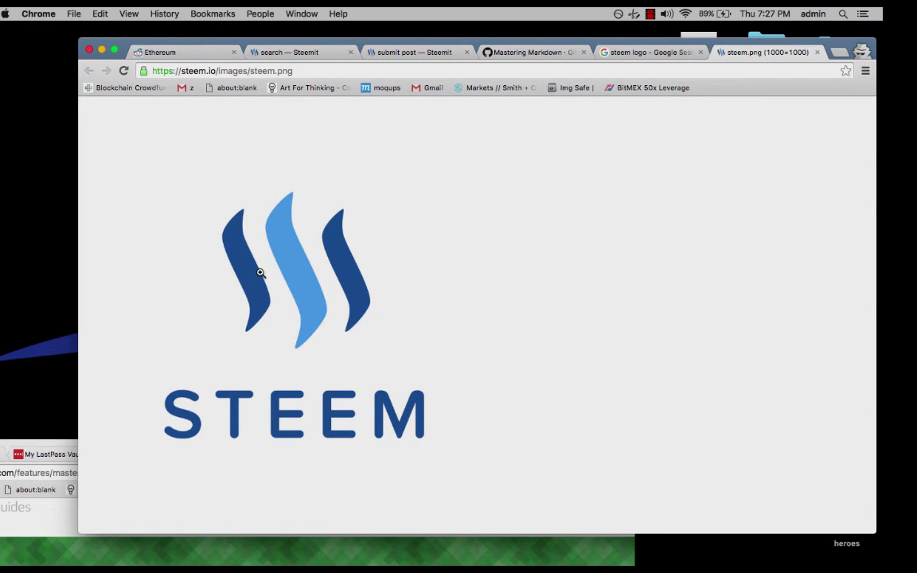
pyautogui.click(267, 72)
pyautogui.press('super+c')
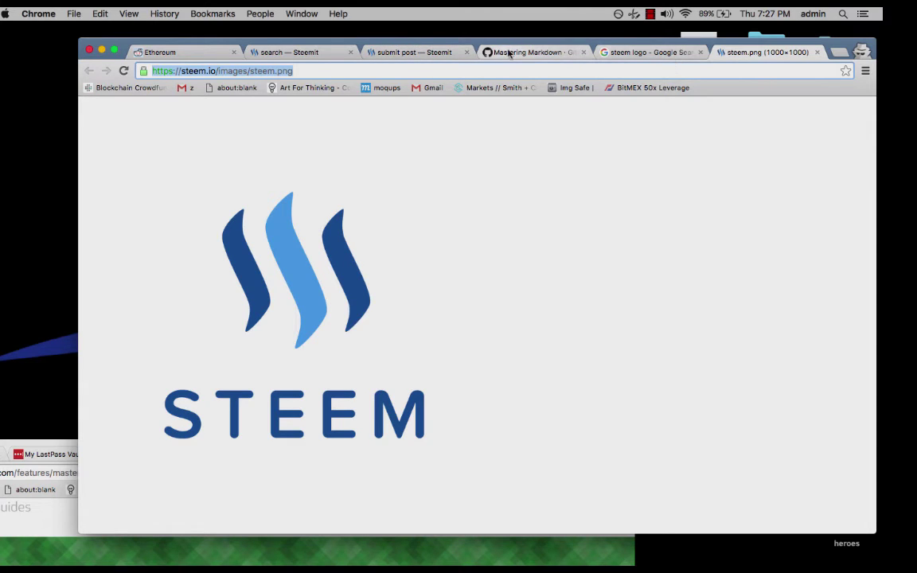
pyautogui.click(379, 52)
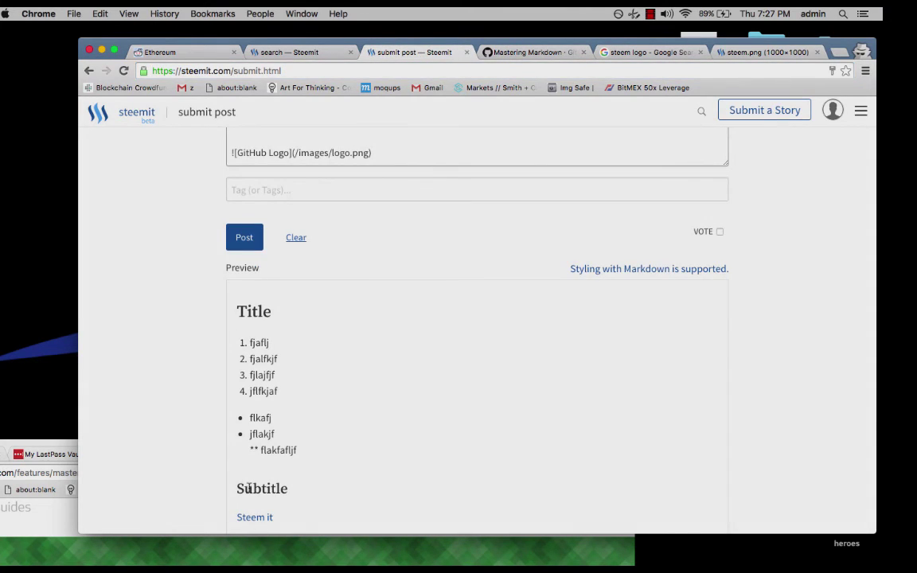
pyautogui.scroll(-1, 294, 329)
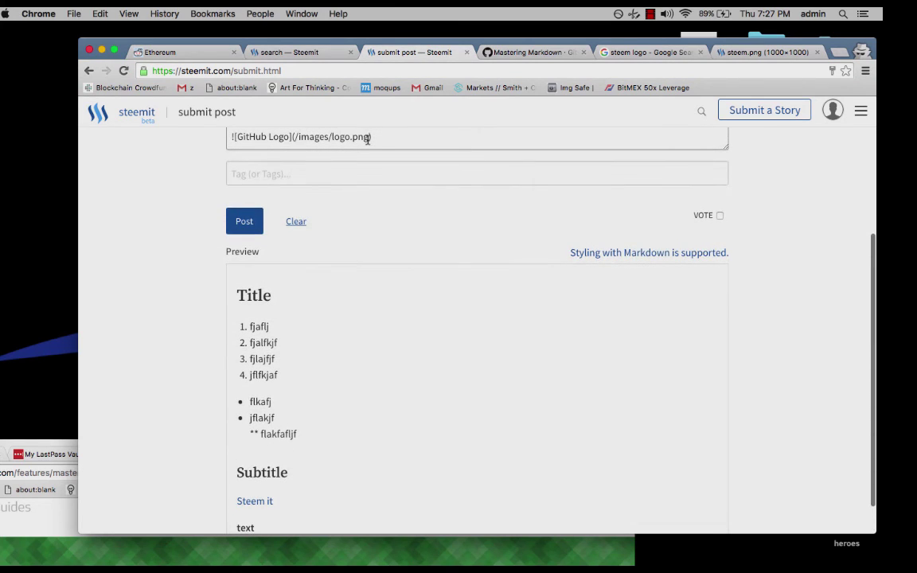
pyautogui.moveTo(368, 136); pyautogui.dragTo(295, 137)
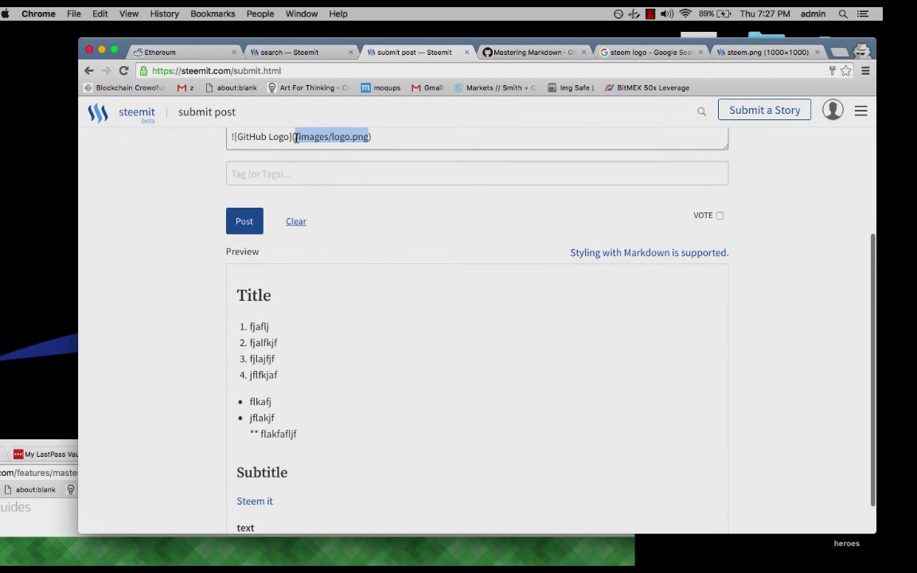
pyautogui.press('BackSpace')
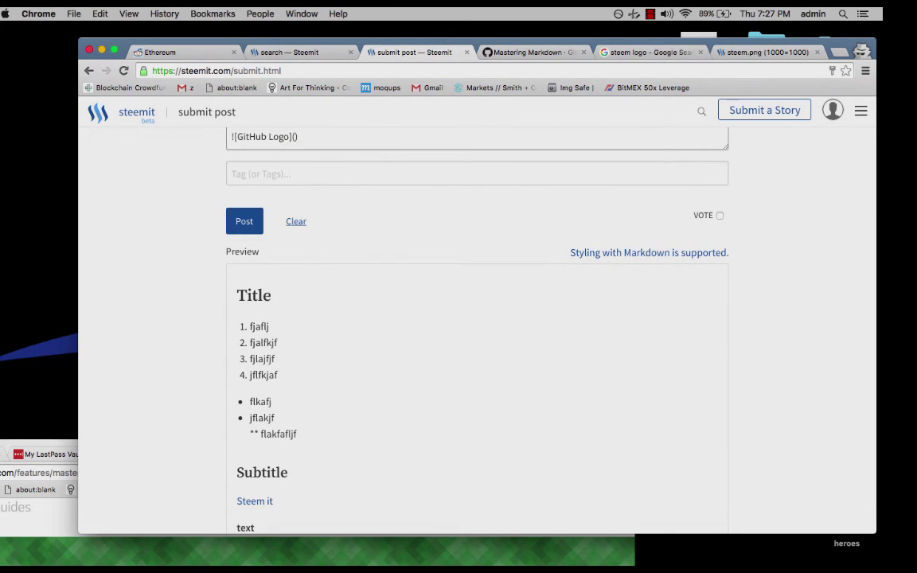
pyautogui.press('super+v')
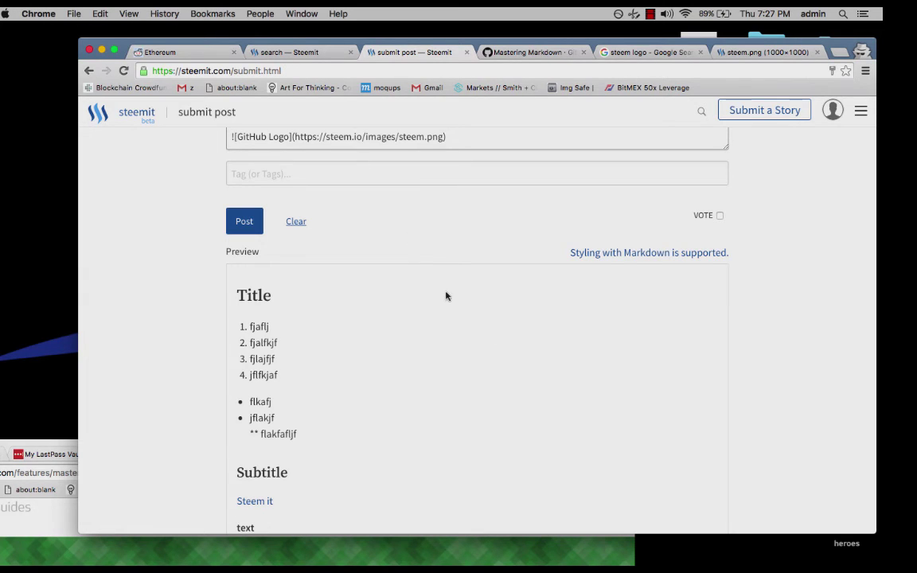
pyautogui.scroll(-1, 448, 299)
pyautogui.scroll(-5, 449, 300)
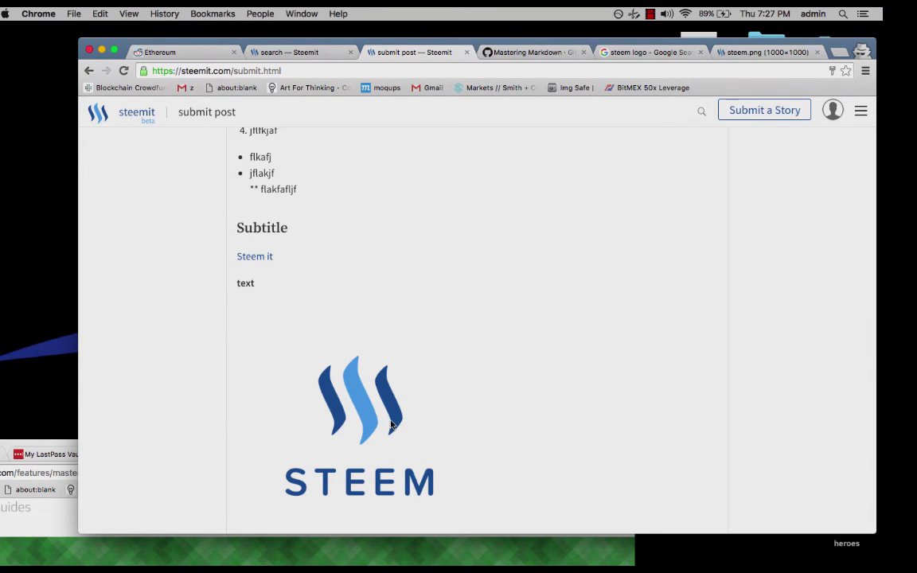
pyautogui.scroll(5, 559, 130)
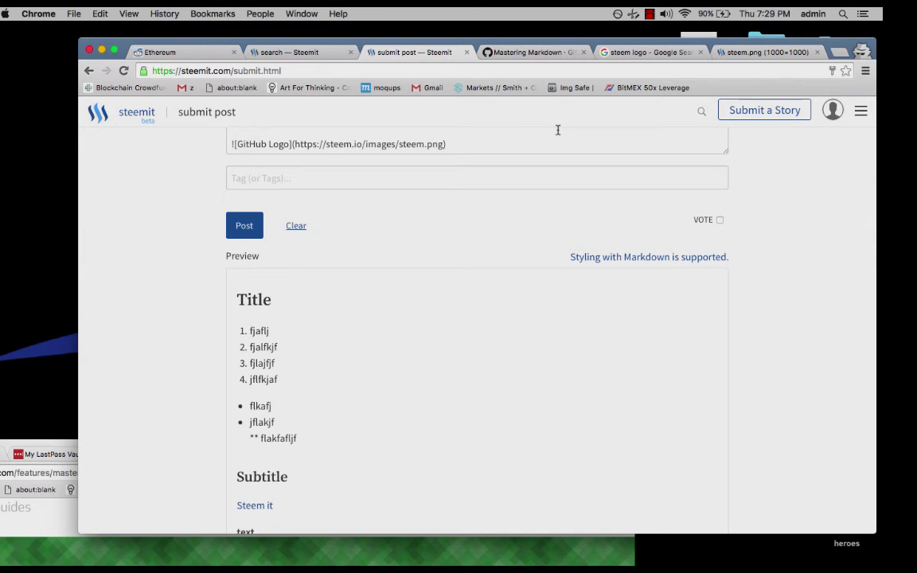
# Navigate the Img Safe tab to ipfs.pics to reach its upload page.
pyautogui.click(576, 89)
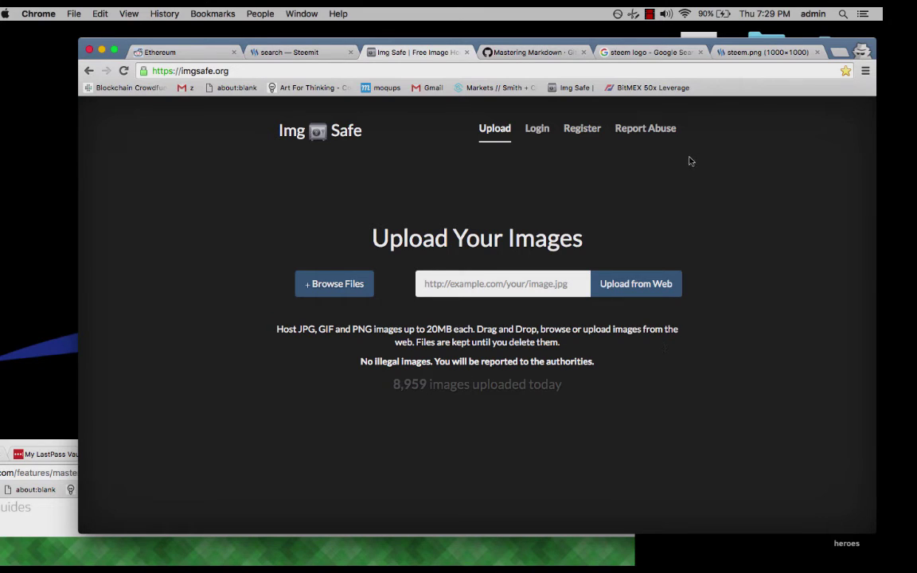
pyautogui.click(747, 53)
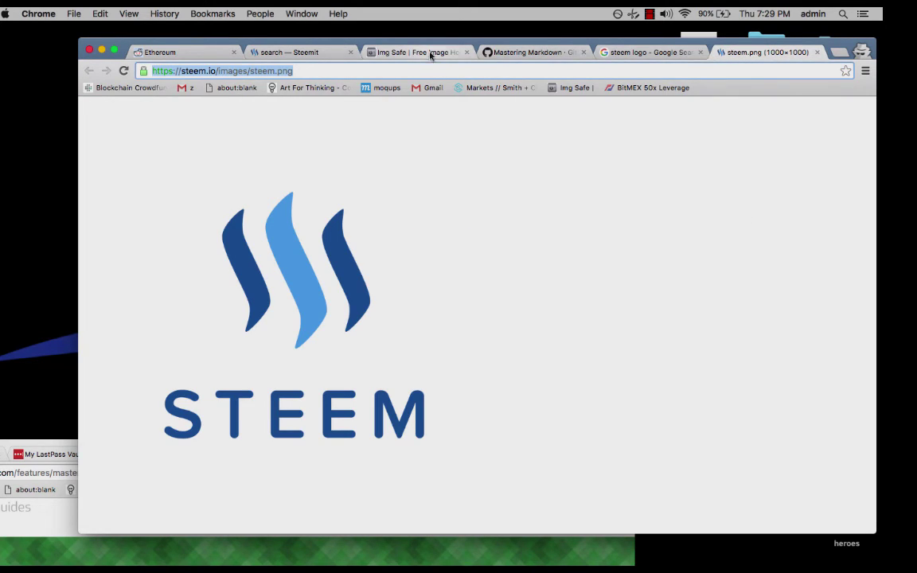
pyautogui.click(430, 53)
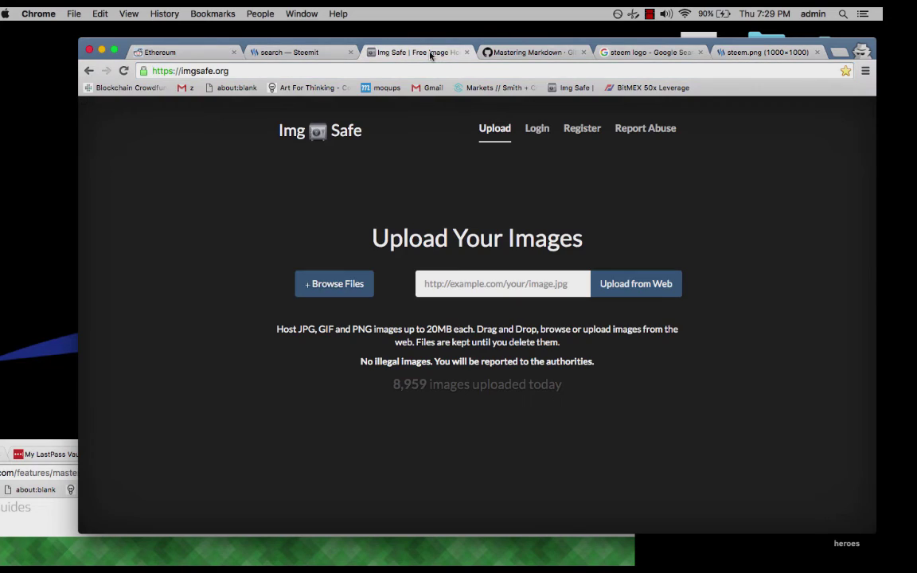
pyautogui.click(314, 72)
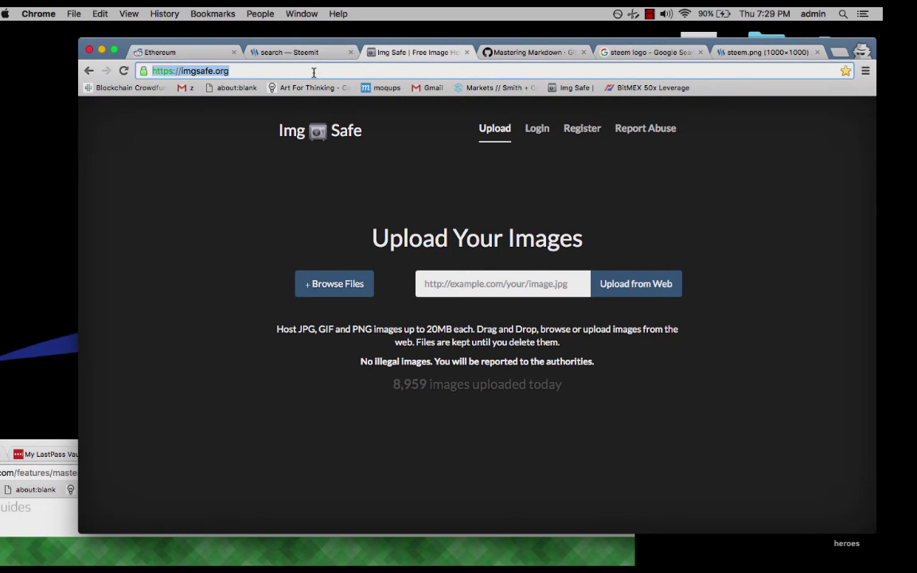
pyautogui.write('i')
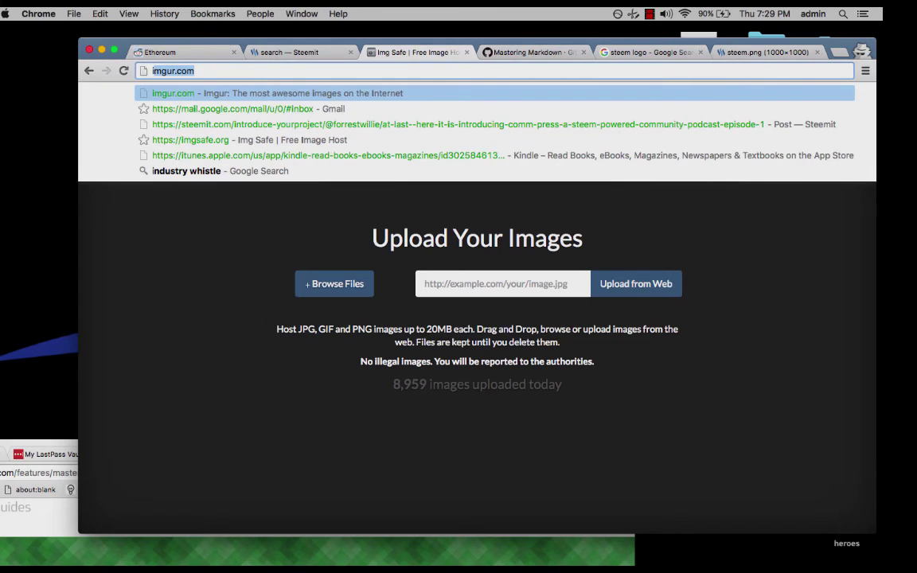
pyautogui.write('pfs')
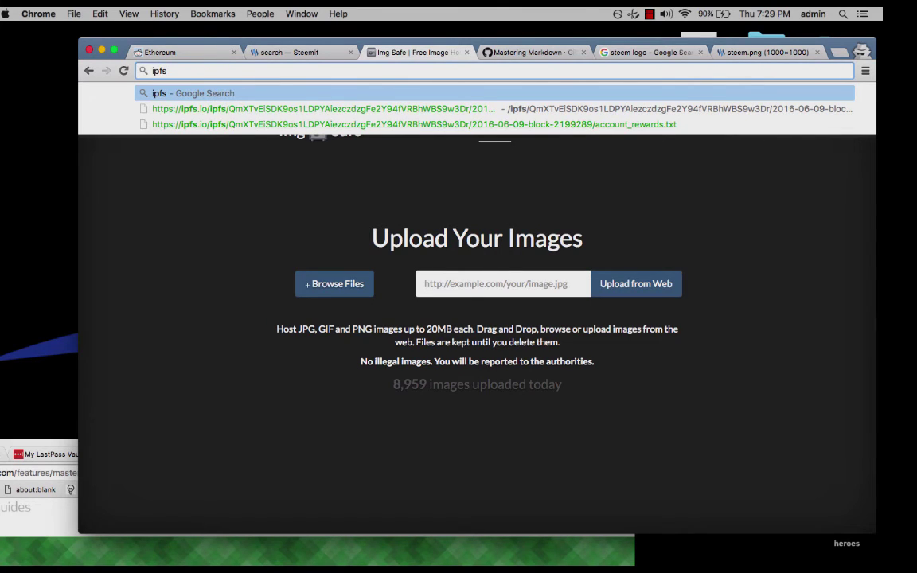
pyautogui.write('.p')
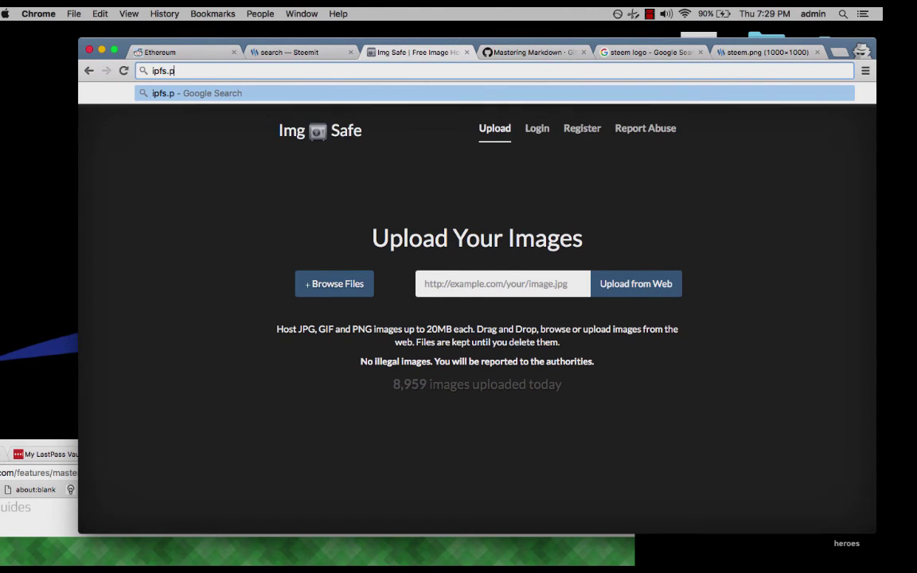
pyautogui.write('ics')
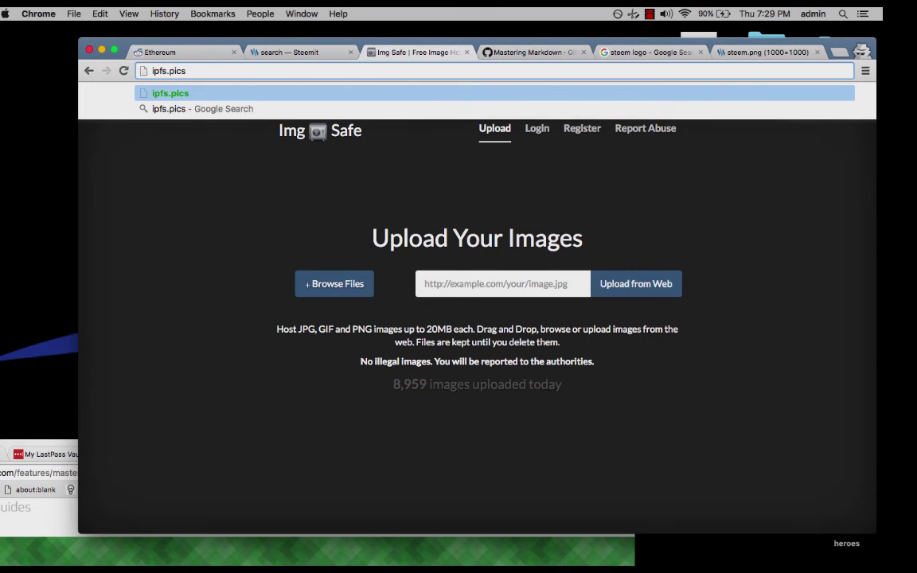
pyautogui.press('Return')
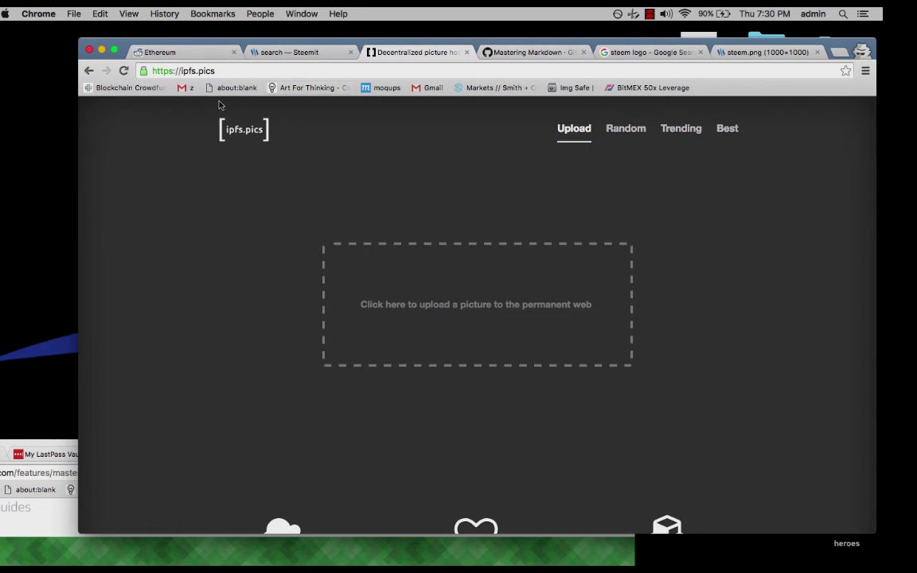
# Look over the Steemit search results and Steem logo tabs, returning to ipfs.pics.
pyautogui.click(303, 53)
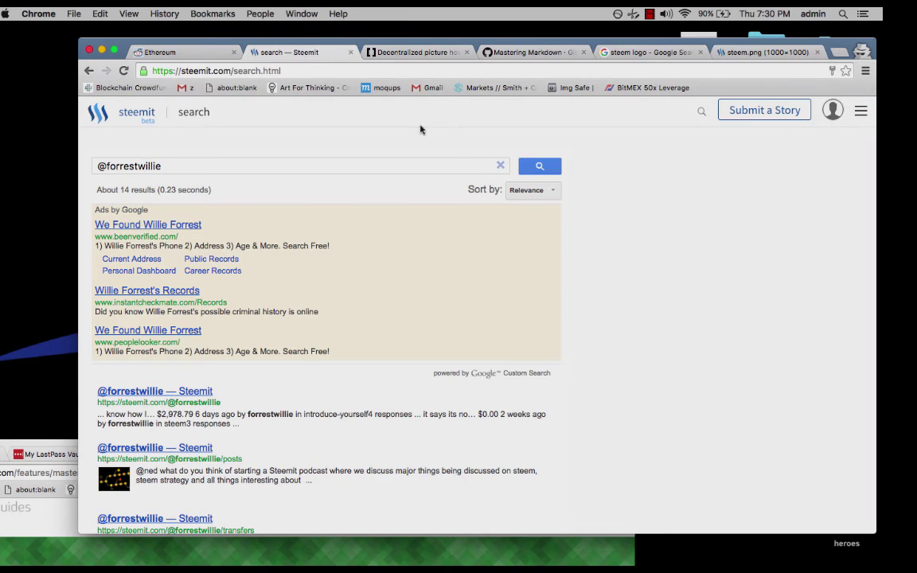
pyautogui.click(748, 53)
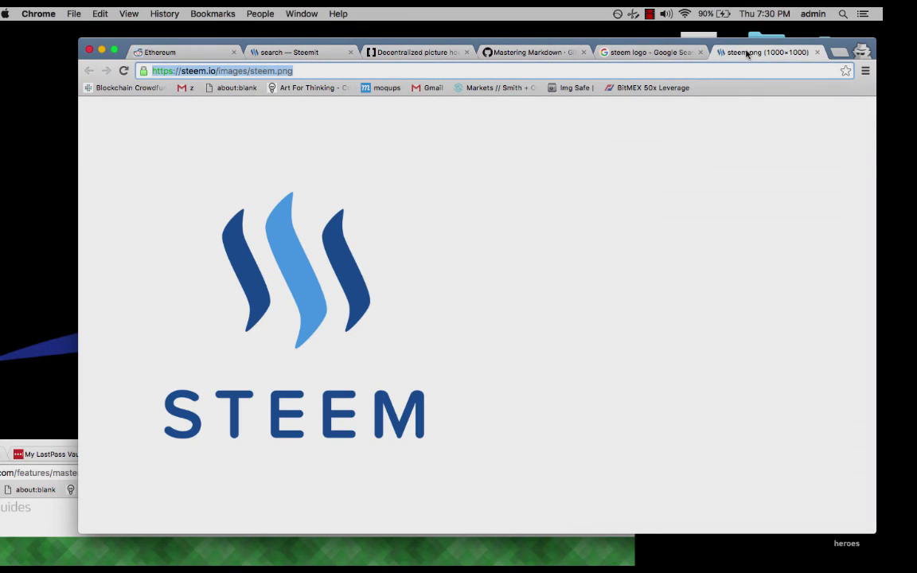
pyautogui.click(294, 51)
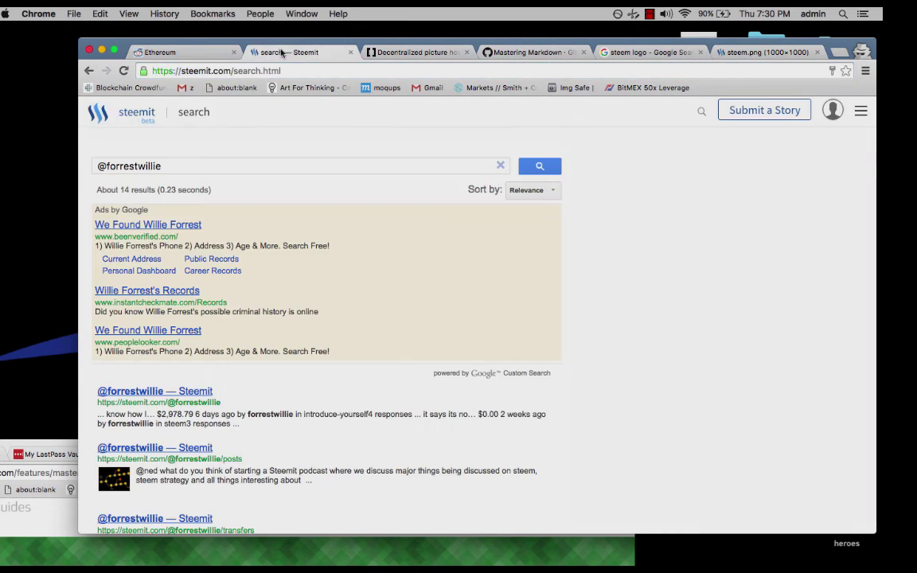
pyautogui.click(402, 52)
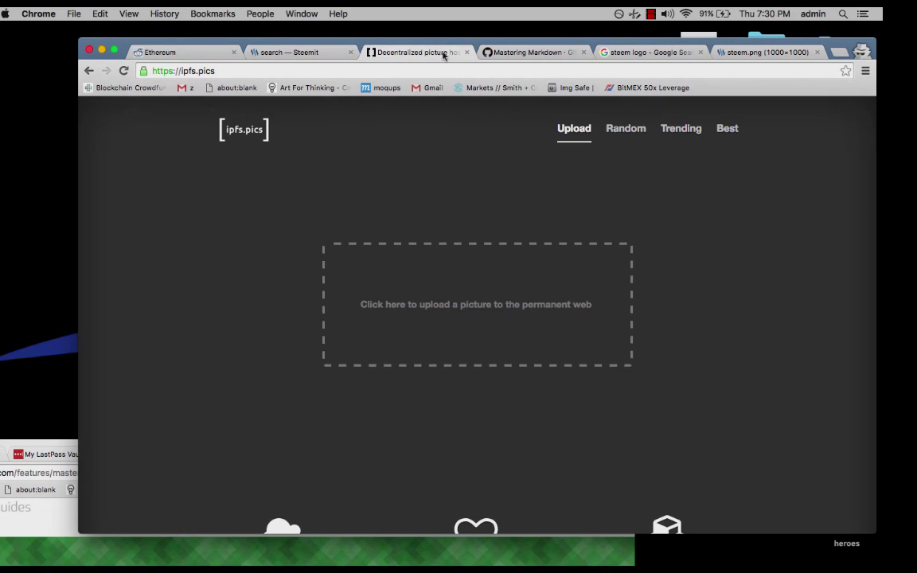
# Go back twice, then load steemit.com's hot feed by typing 'st' in the address bar.
pyautogui.click(90, 70)
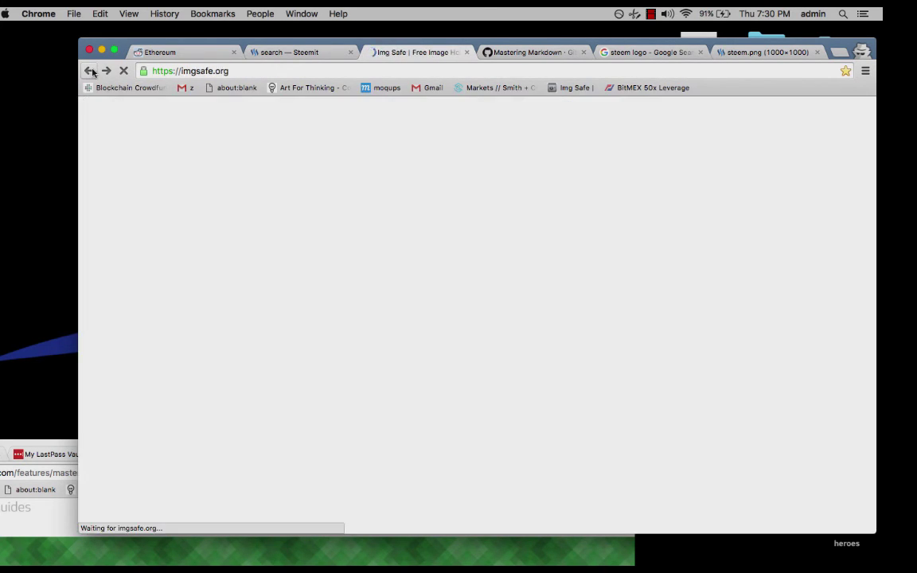
pyautogui.click(90, 71)
pyautogui.click(324, 70)
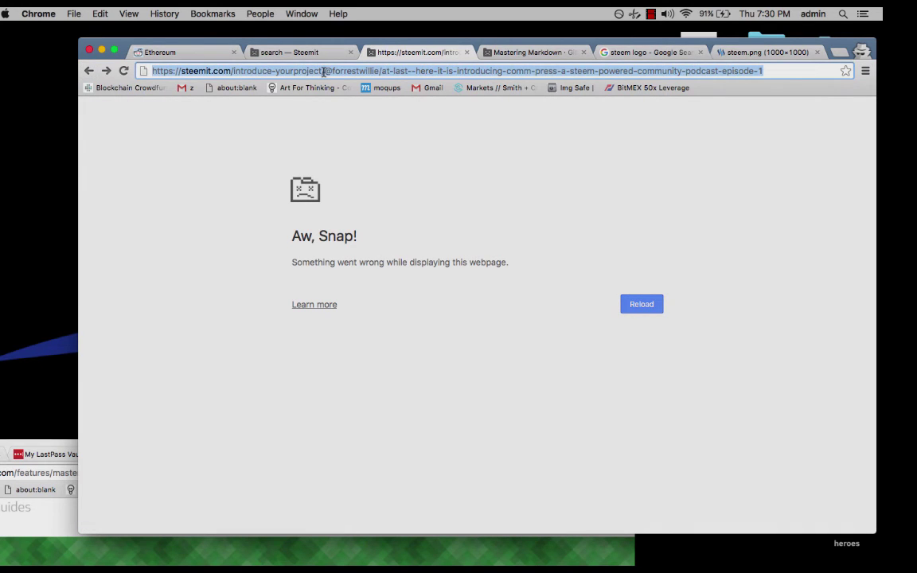
pyautogui.write('st')
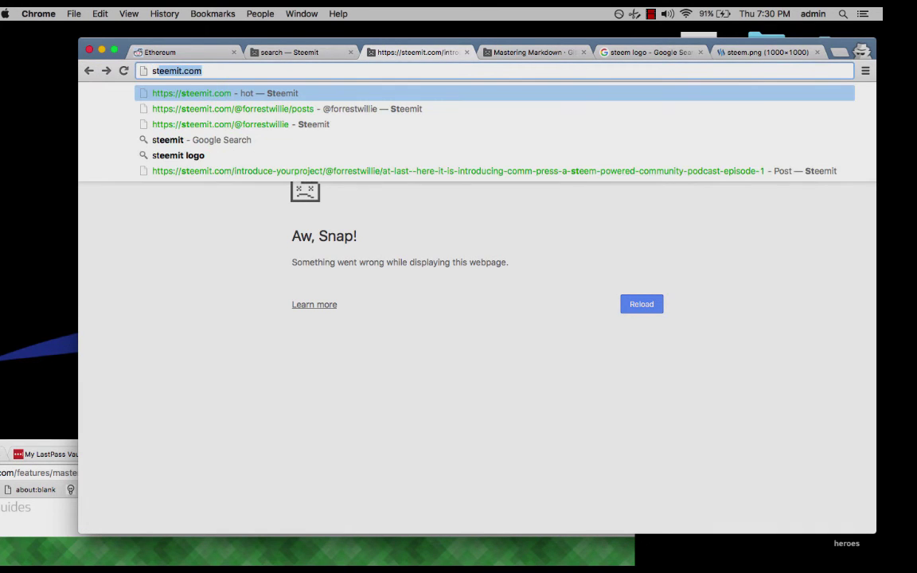
pyautogui.press('Return')
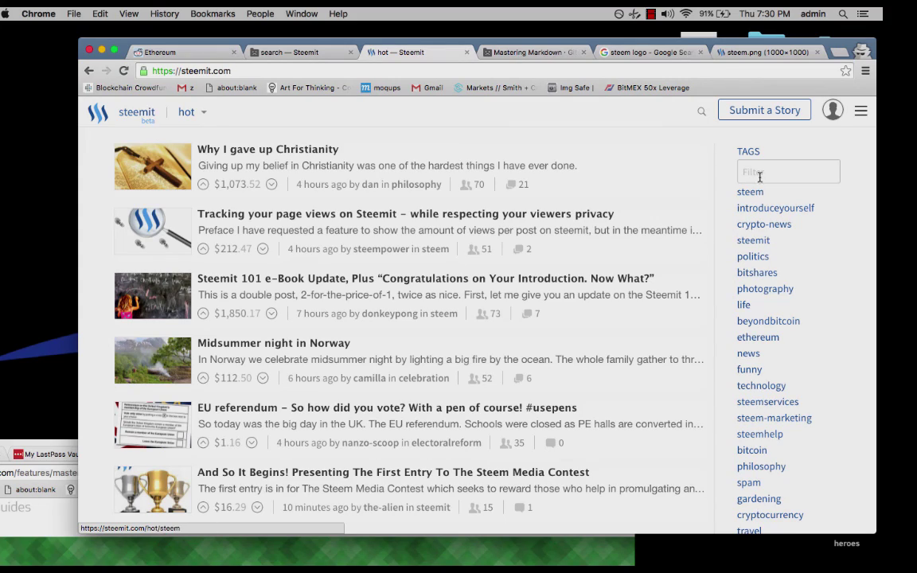
pyautogui.scroll(-10, 788, 459)
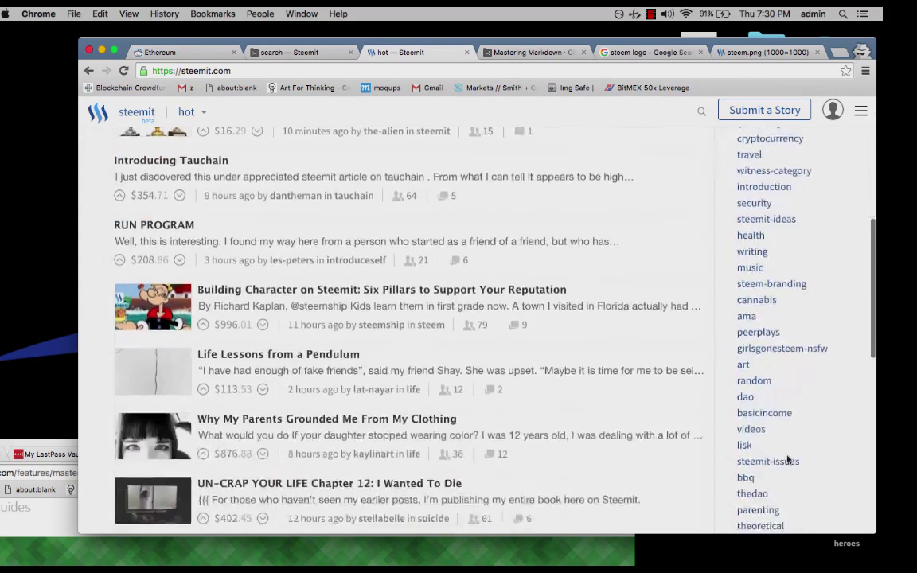
pyautogui.scroll(-12, 787, 459)
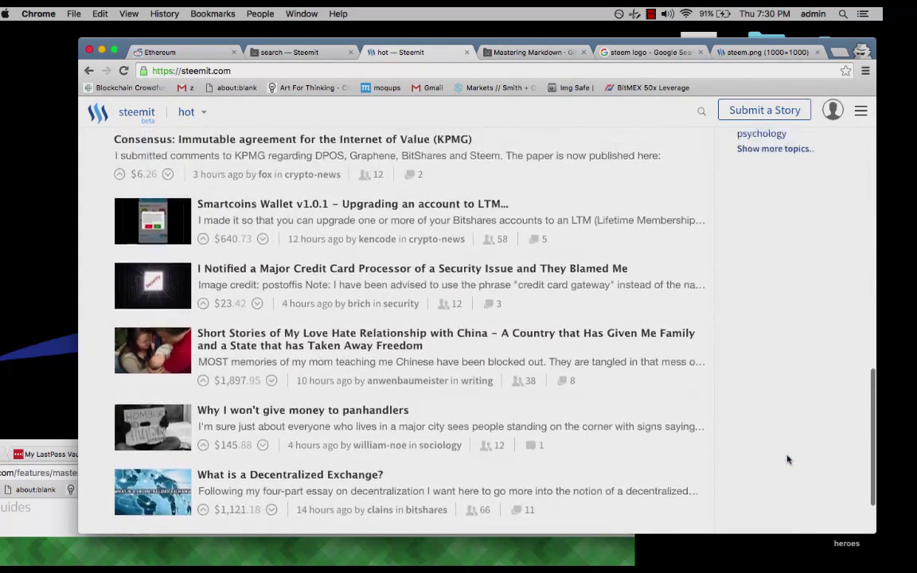
pyautogui.scroll(20, 787, 460)
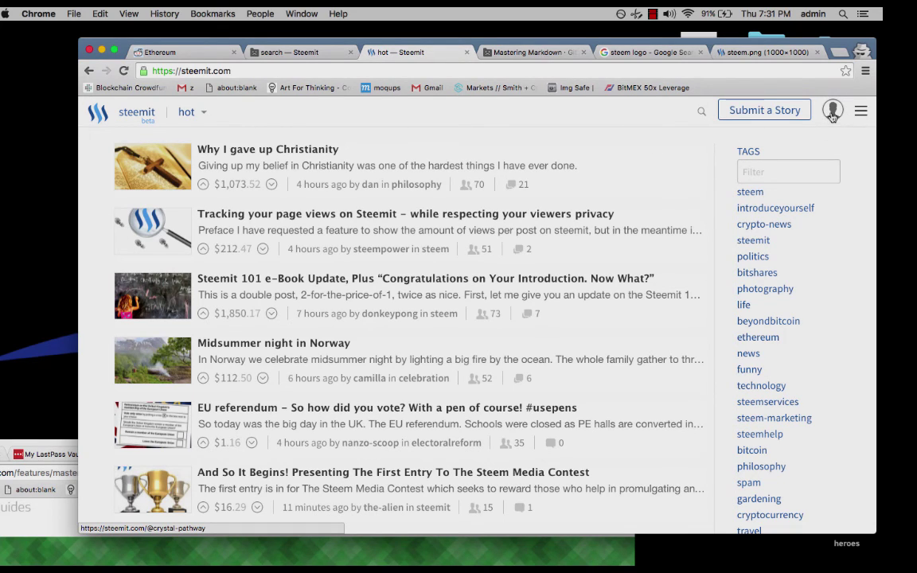
# Search Steemit for the podcast author's username and open their blog from the first result.
pyautogui.click(833, 112)
pyautogui.click(700, 115)
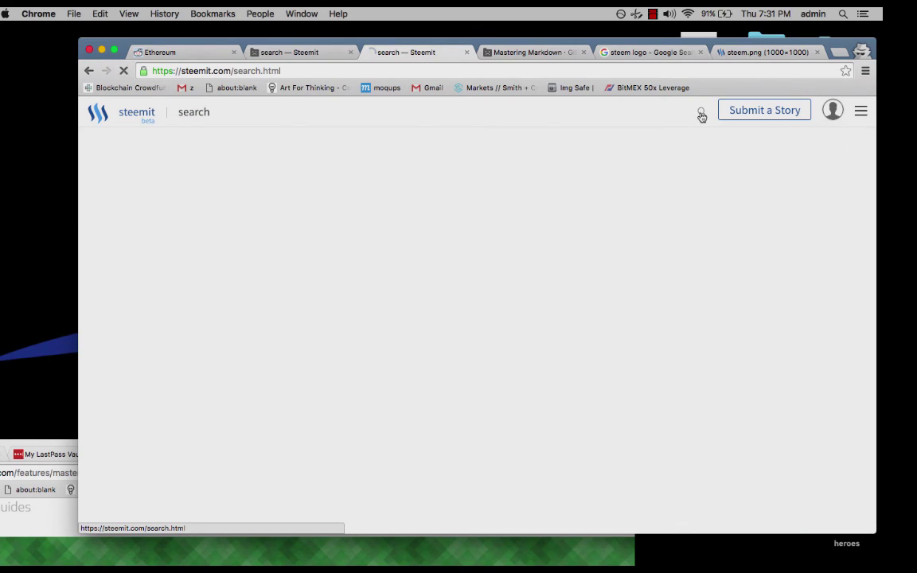
pyautogui.click(183, 166)
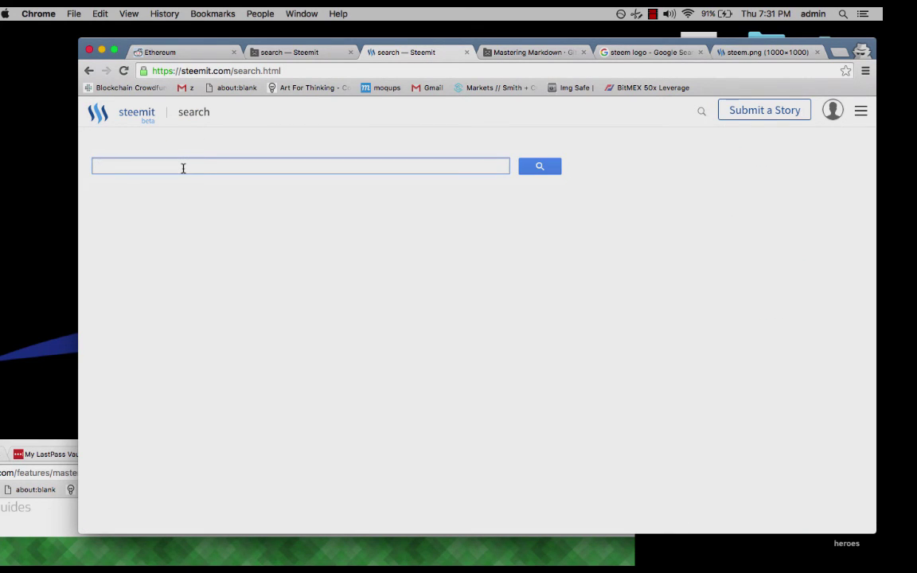
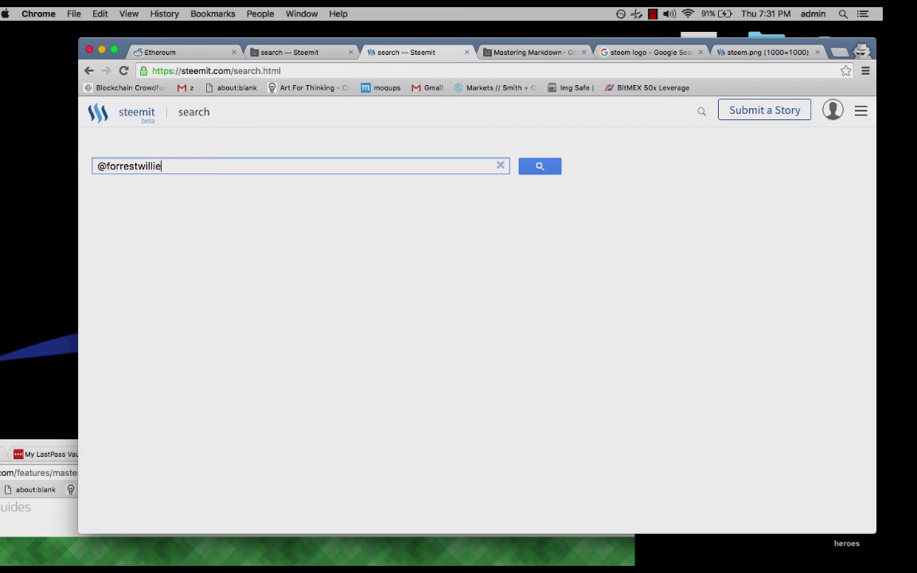
pyautogui.press('Return')
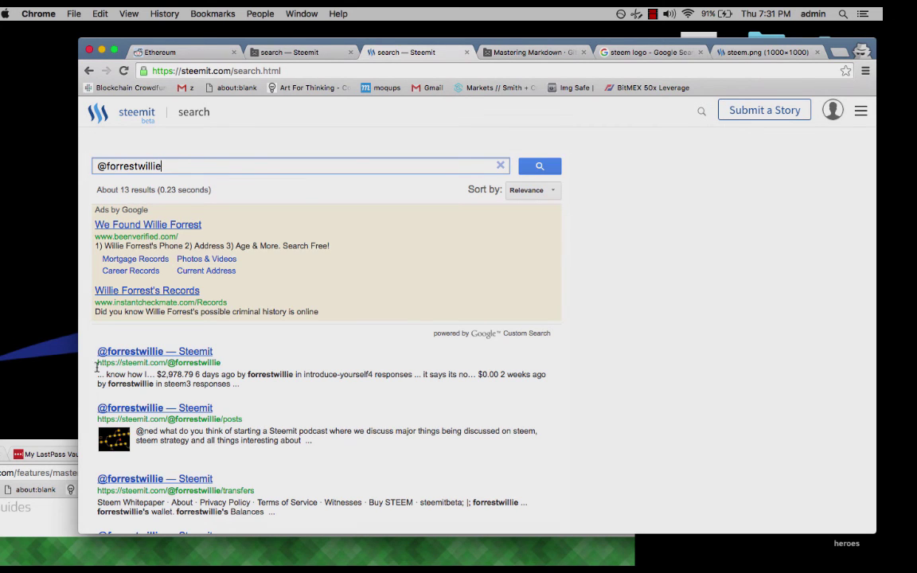
pyautogui.click(162, 359)
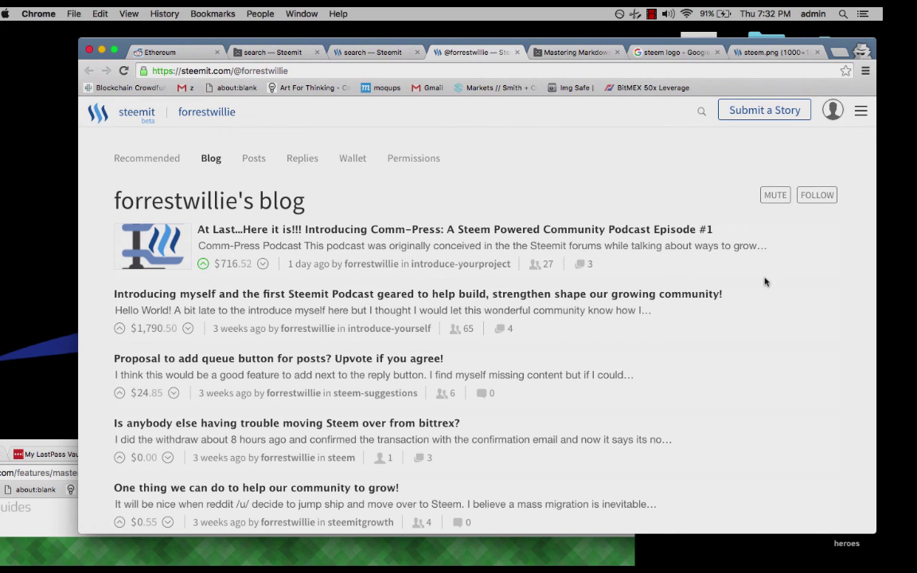
# Follow the author, then open their Recommended tab headed by 'Why I gave up Christianity'.
pyautogui.click(811, 199)
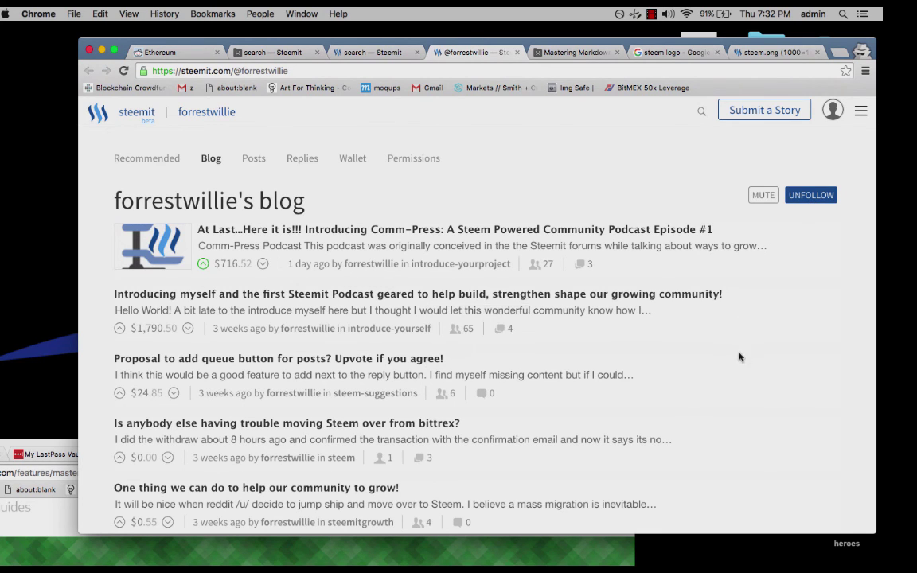
pyautogui.scroll(-1, 738, 387)
pyautogui.scroll(1, 738, 386)
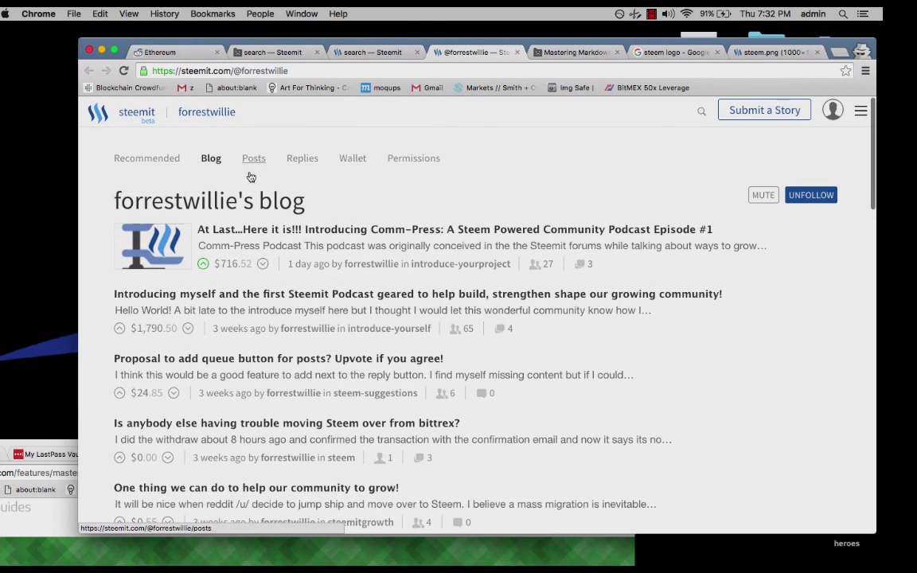
pyautogui.moveTo(347, 551)
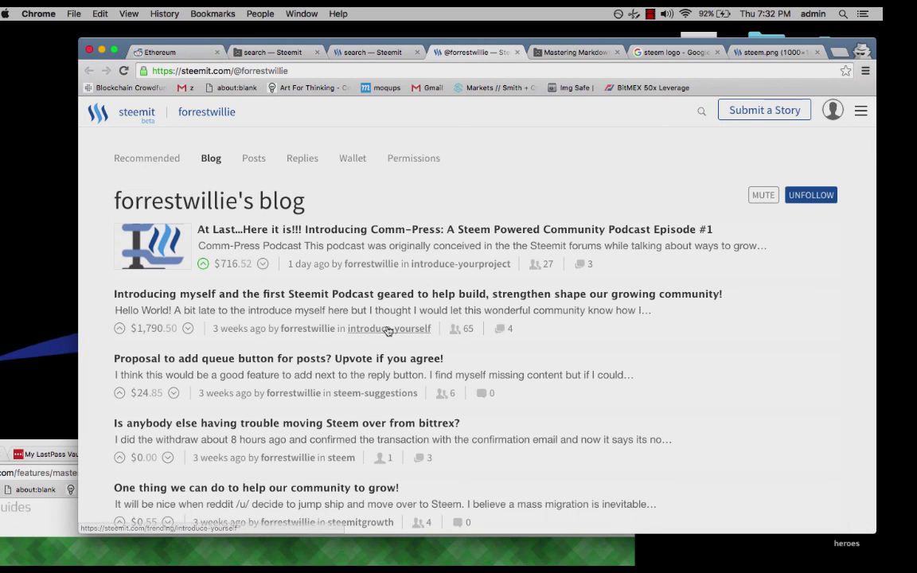
pyautogui.click(147, 158)
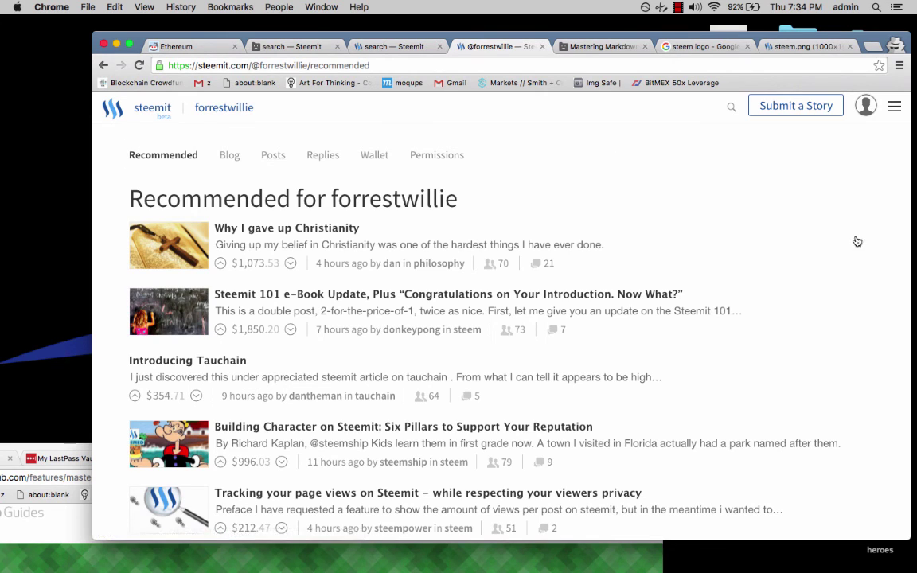
pyautogui.click(891, 115)
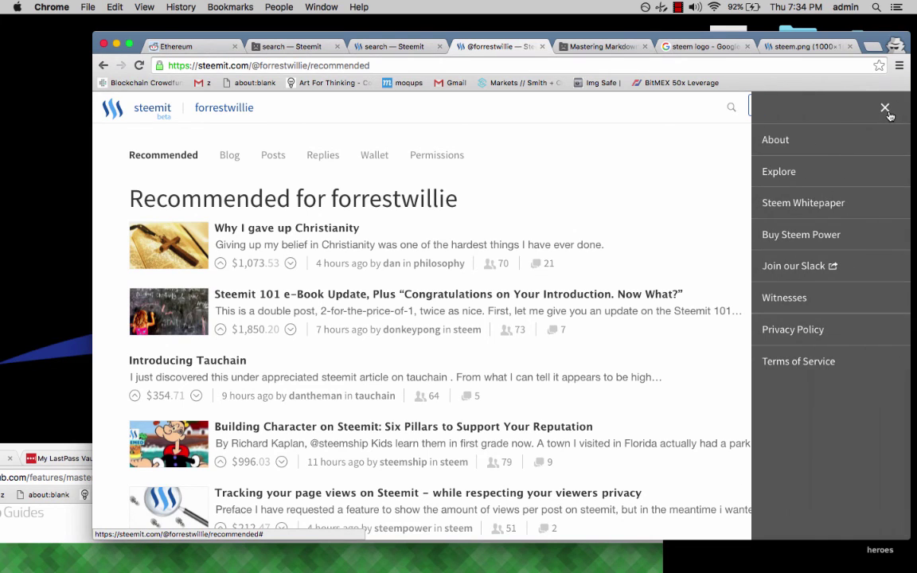
pyautogui.click(570, 130)
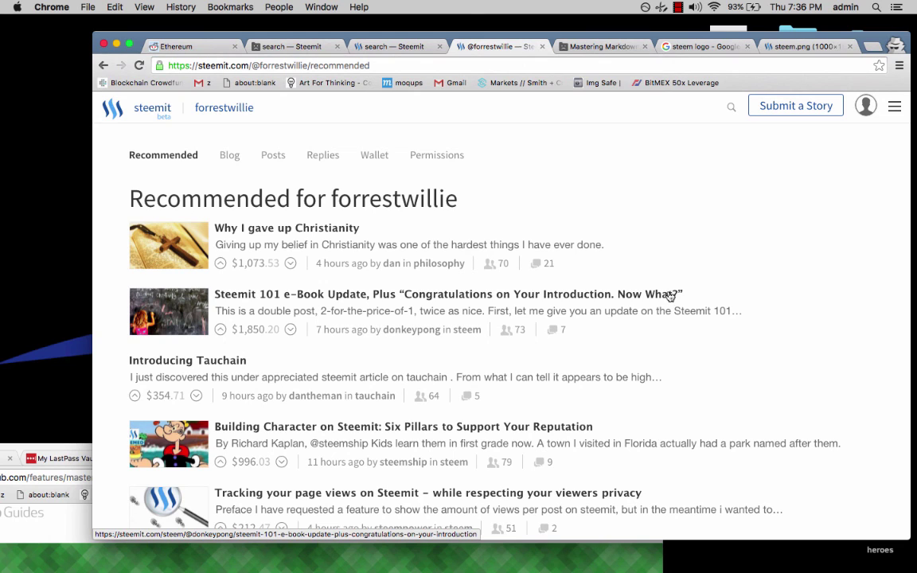
pyautogui.click(678, 7)
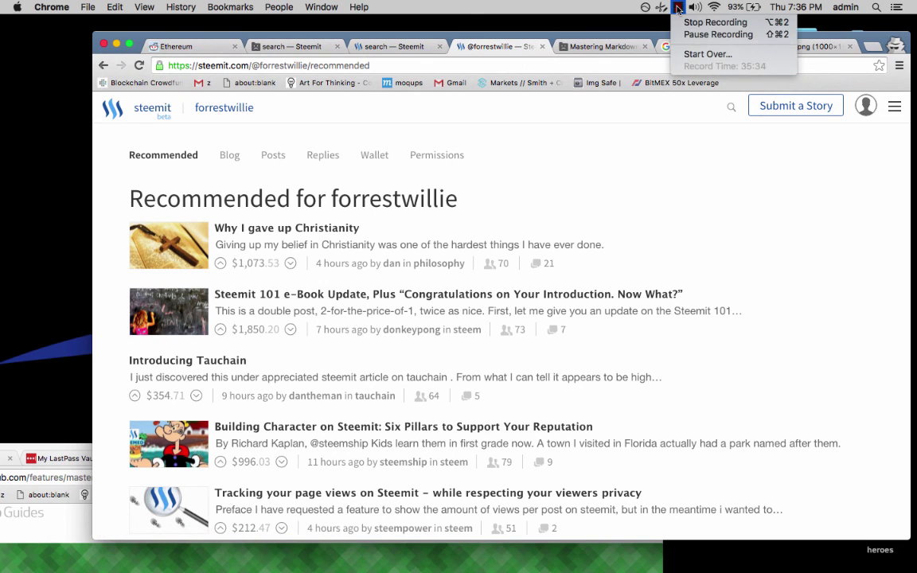
pyautogui.click(715, 22)
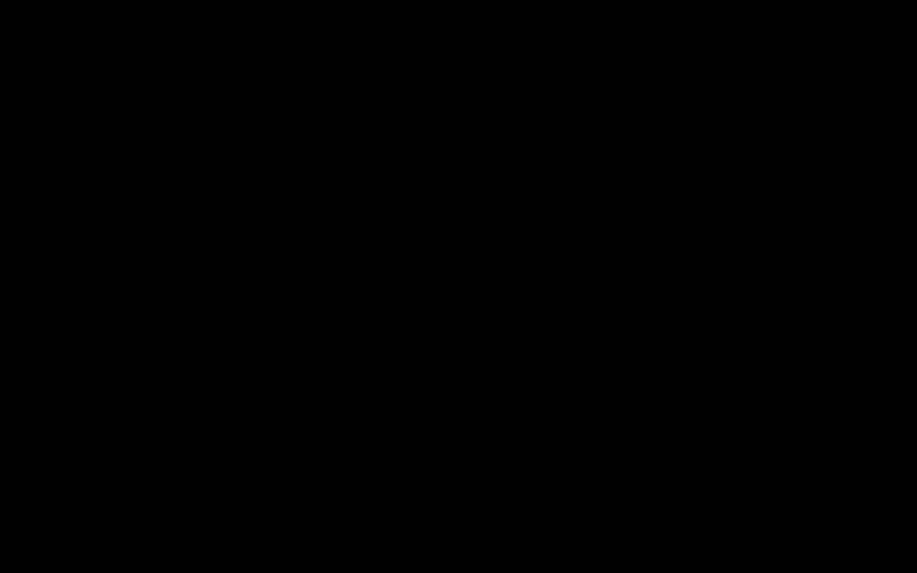